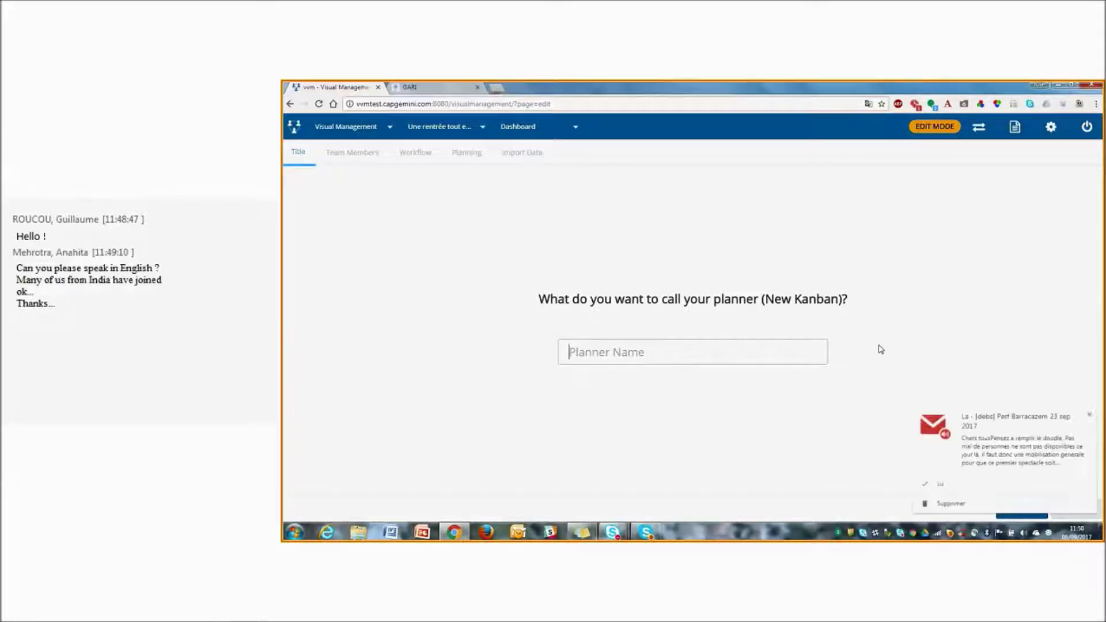
# - Dismiss the mail notification and name the new Kanban planner "Product and Sprints backlogs"
pyautogui.click(1089, 417)
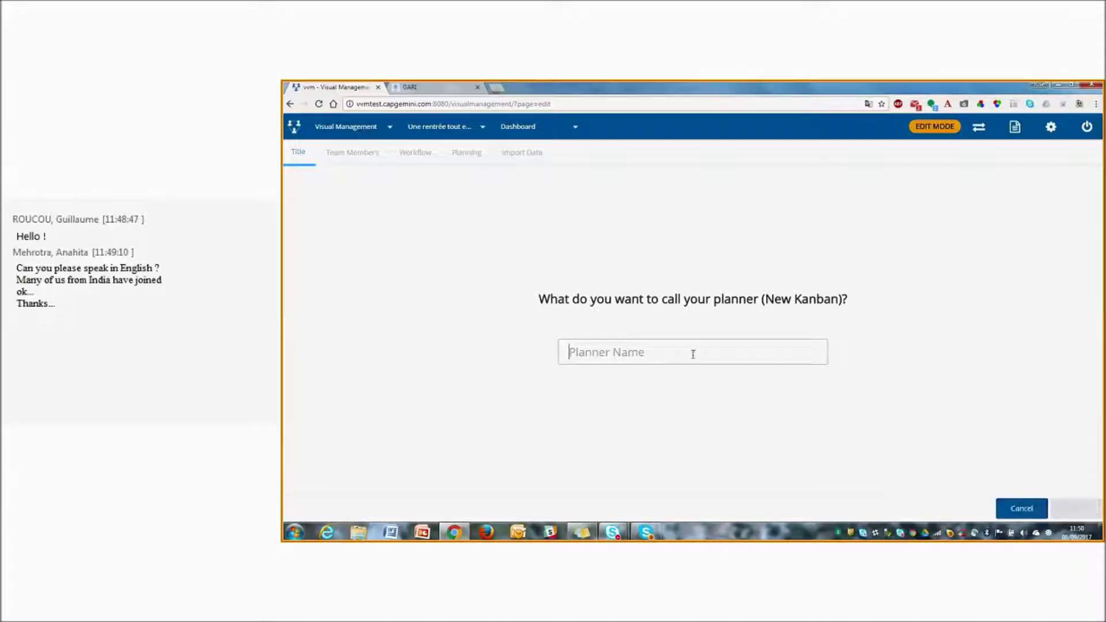
pyautogui.click(691, 354)
pyautogui.write('Backl')
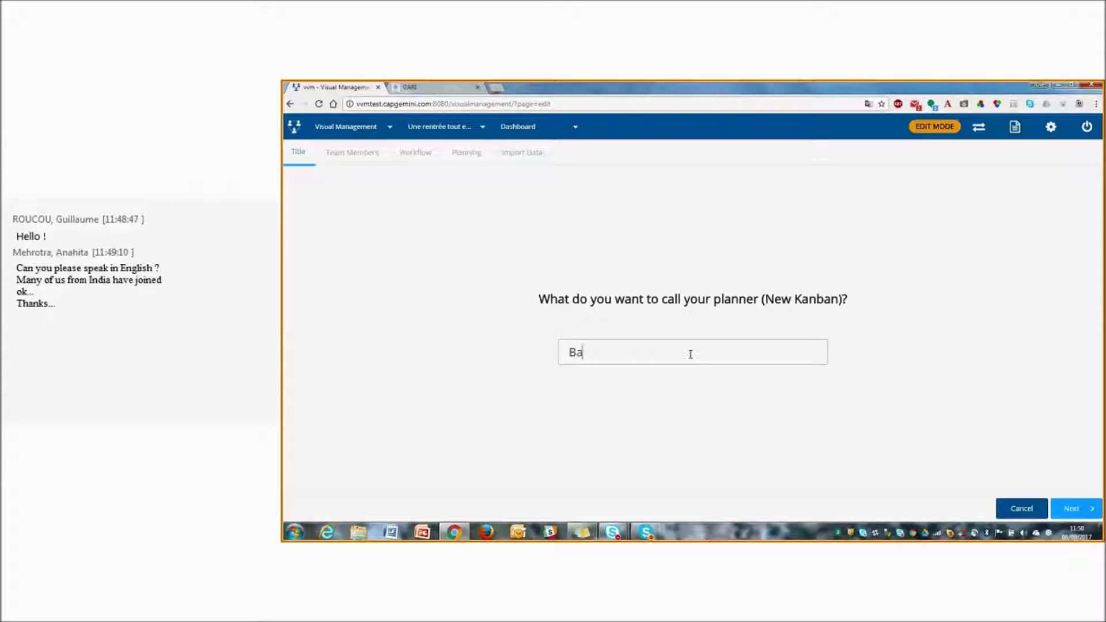
pyautogui.write('og and')
pyautogui.hotkey('ctrl', 'a')
pyautogui.press('BackSpace')
pyautogui.write('Product and ')
pyautogui.write('S')
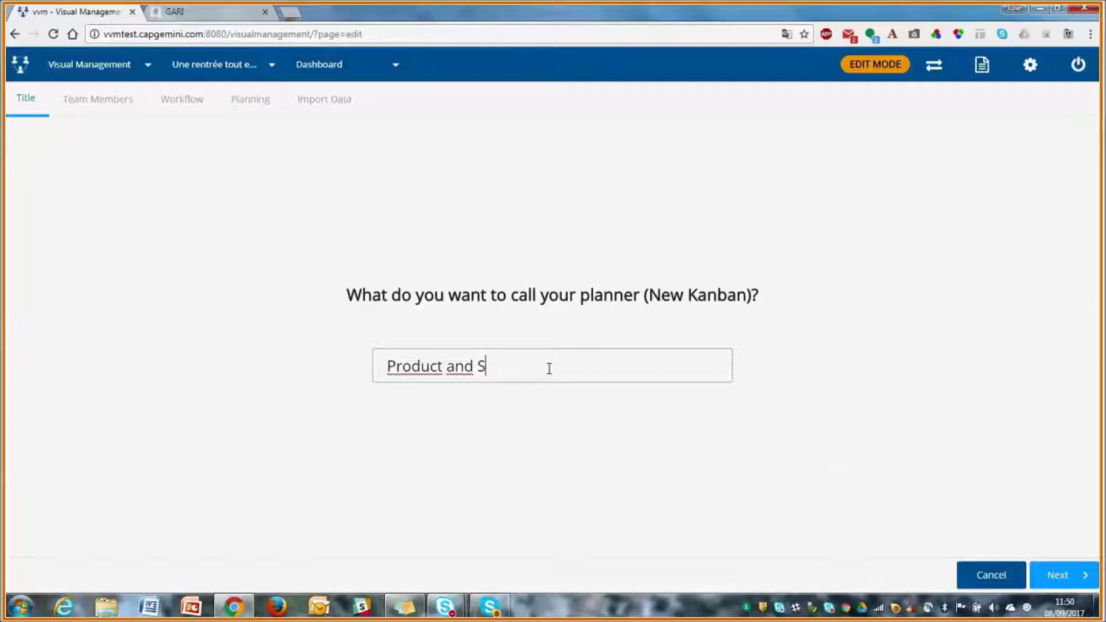
pyautogui.write('prints ba')
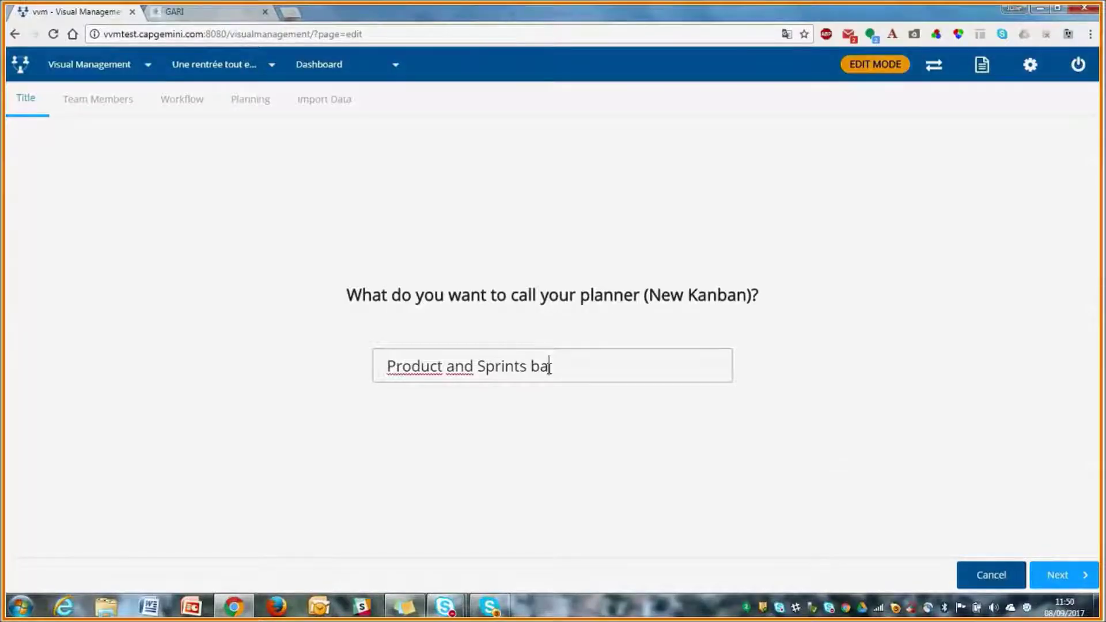
pyautogui.write('cklogs')
# - Add seven members (row one: 3, 5, 6; row two: 2, 6; row three: 2, 1) to the Kanban and rank the fifth one third
pyautogui.click(130, 111)
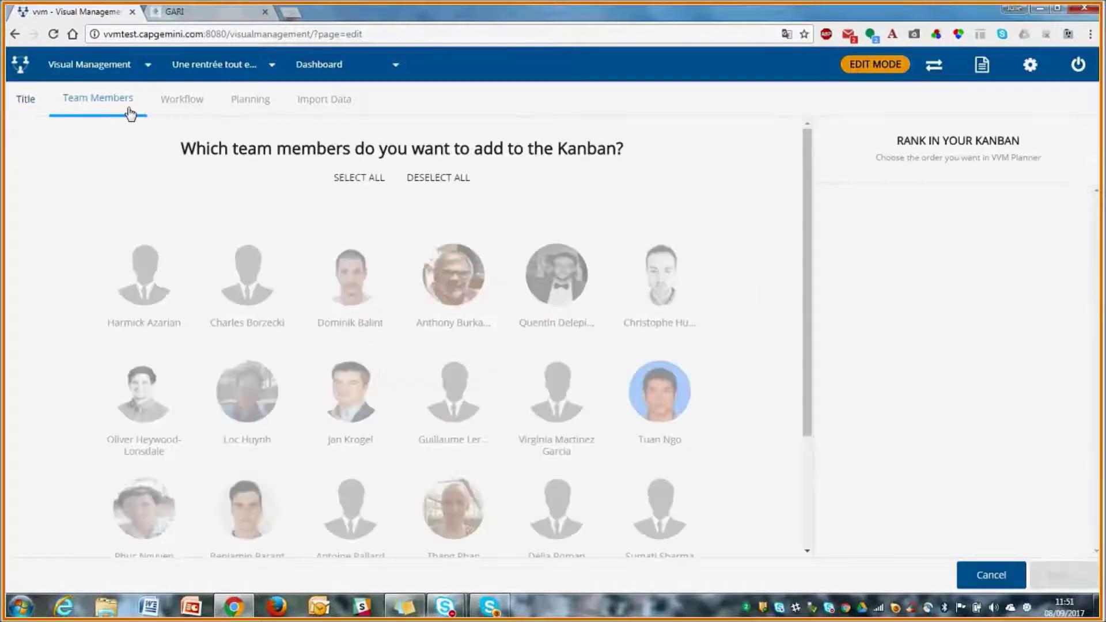
pyautogui.click(351, 282)
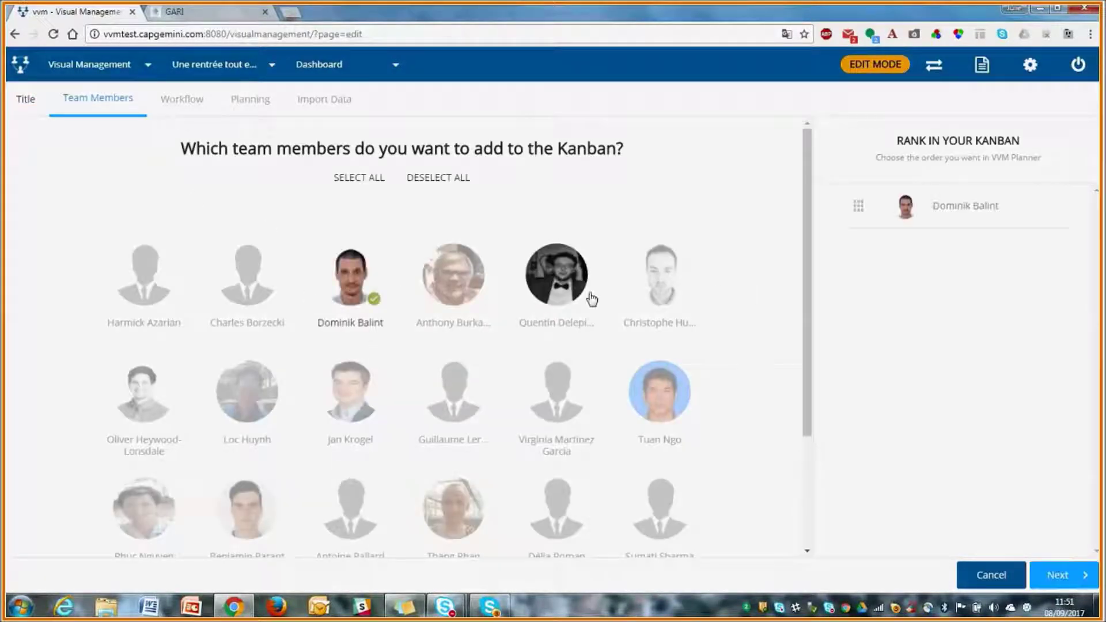
pyautogui.click(556, 276)
pyautogui.click(661, 275)
pyautogui.click(248, 392)
pyautogui.click(659, 391)
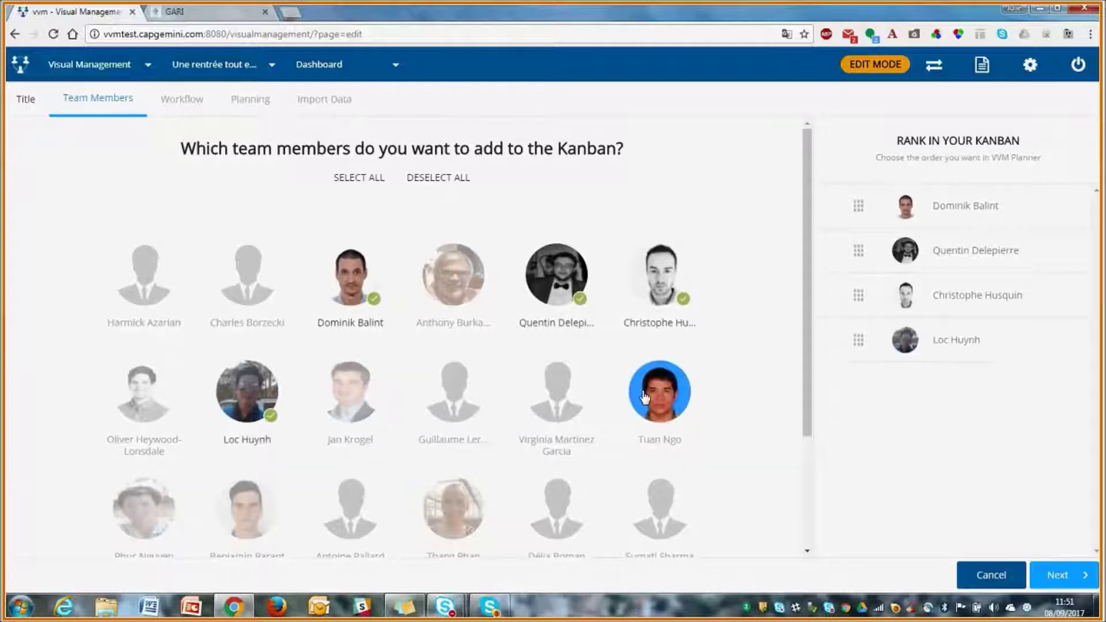
pyautogui.click(247, 524)
pyautogui.click(144, 510)
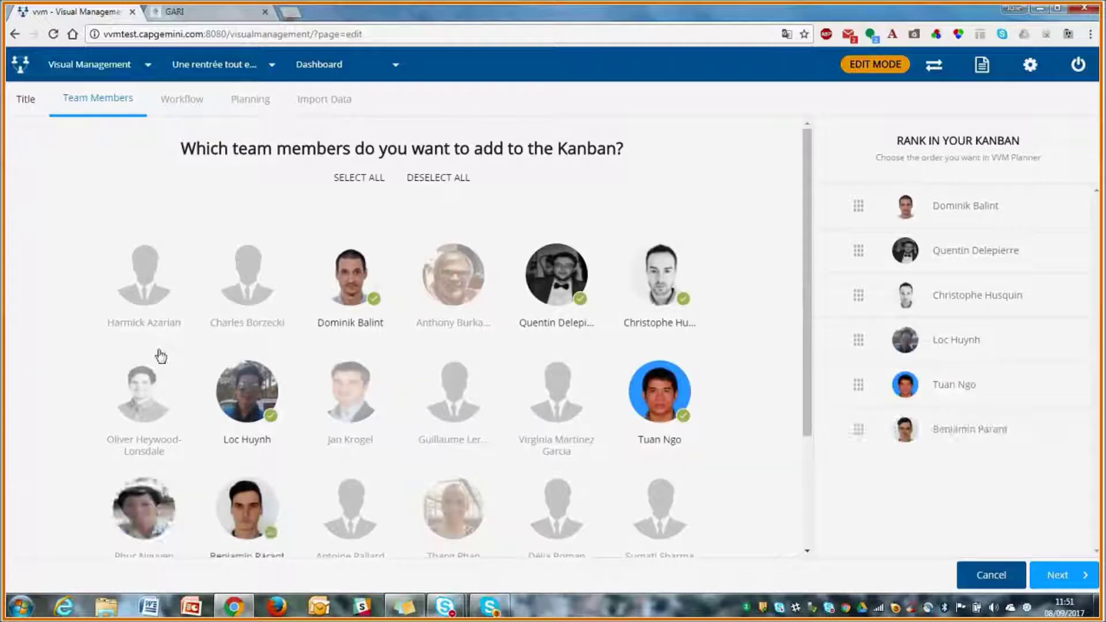
pyautogui.moveTo(859, 385); pyautogui.dragTo(890, 288)
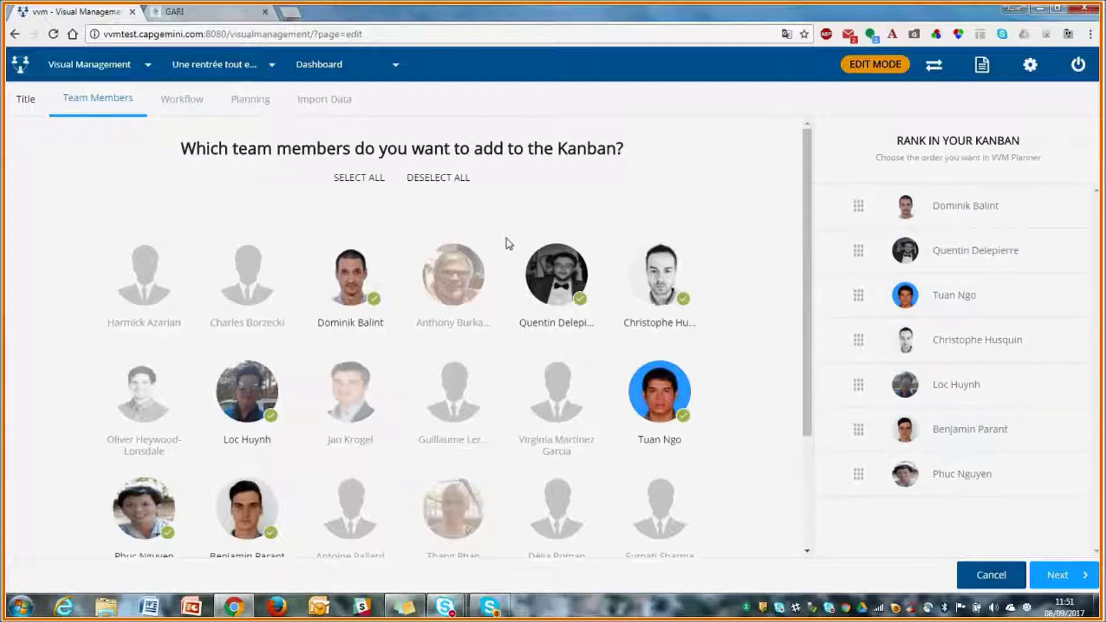
# - Add the workflow stages TODO, DEV and TEST between Backlog and Done
pyautogui.click(185, 108)
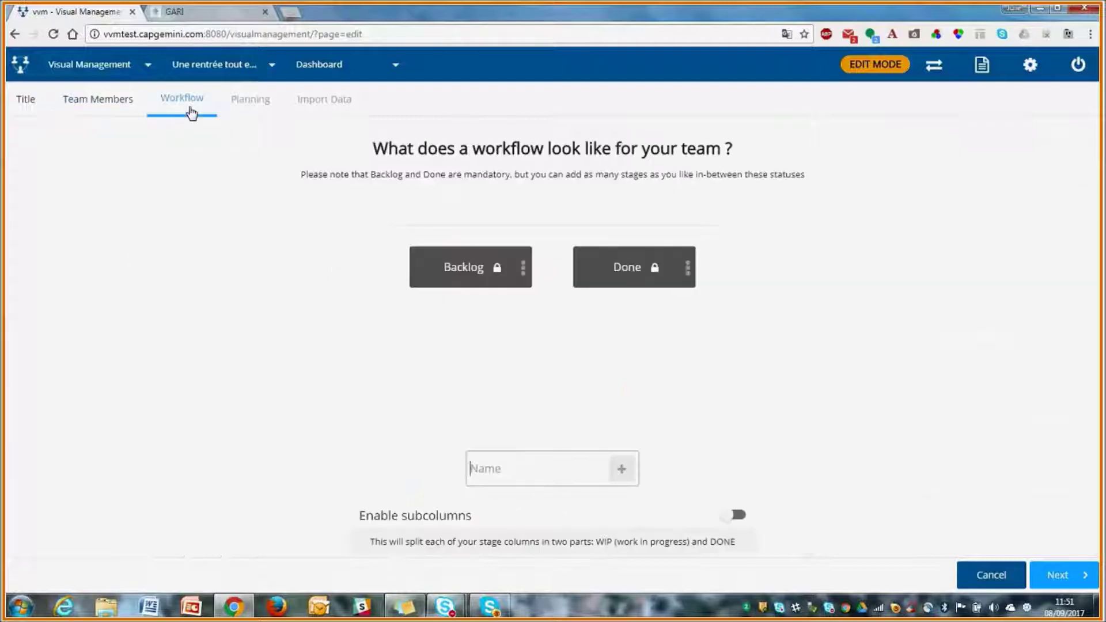
pyautogui.click(498, 462)
pyautogui.write('TODO')
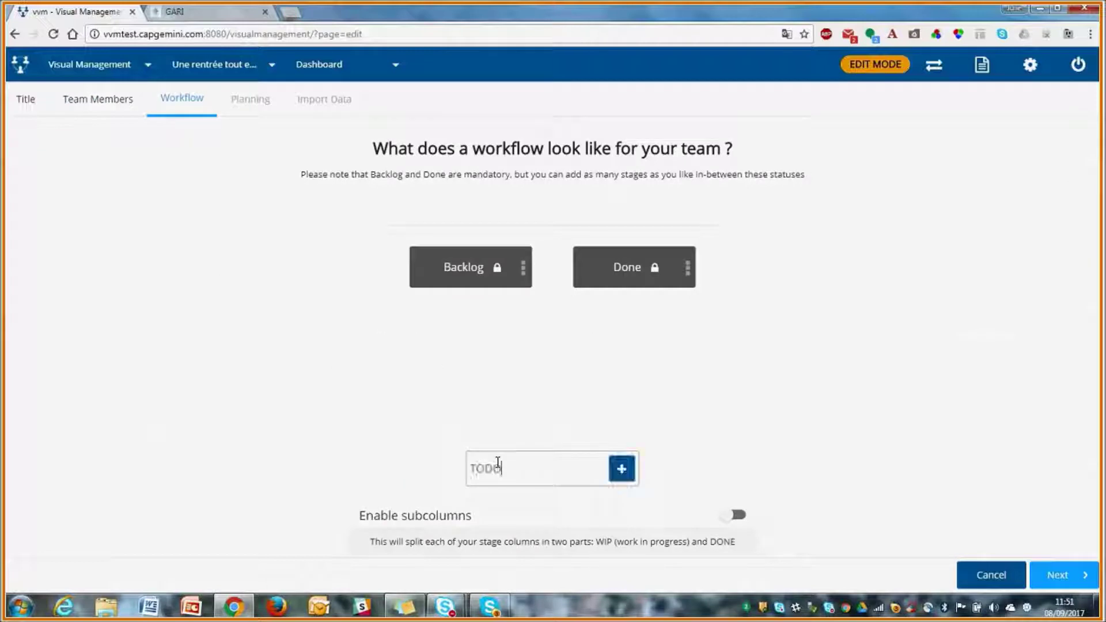
pyautogui.press('Return')
pyautogui.write('DEV')
pyautogui.press('Return')
pyautogui.write('TEST')
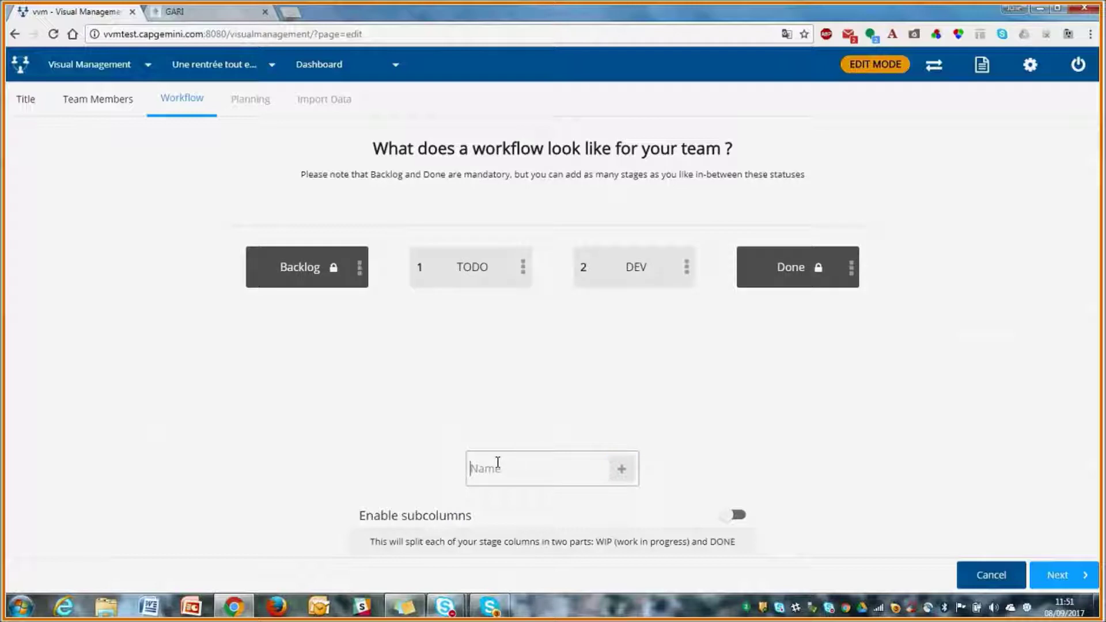
pyautogui.press('Return')
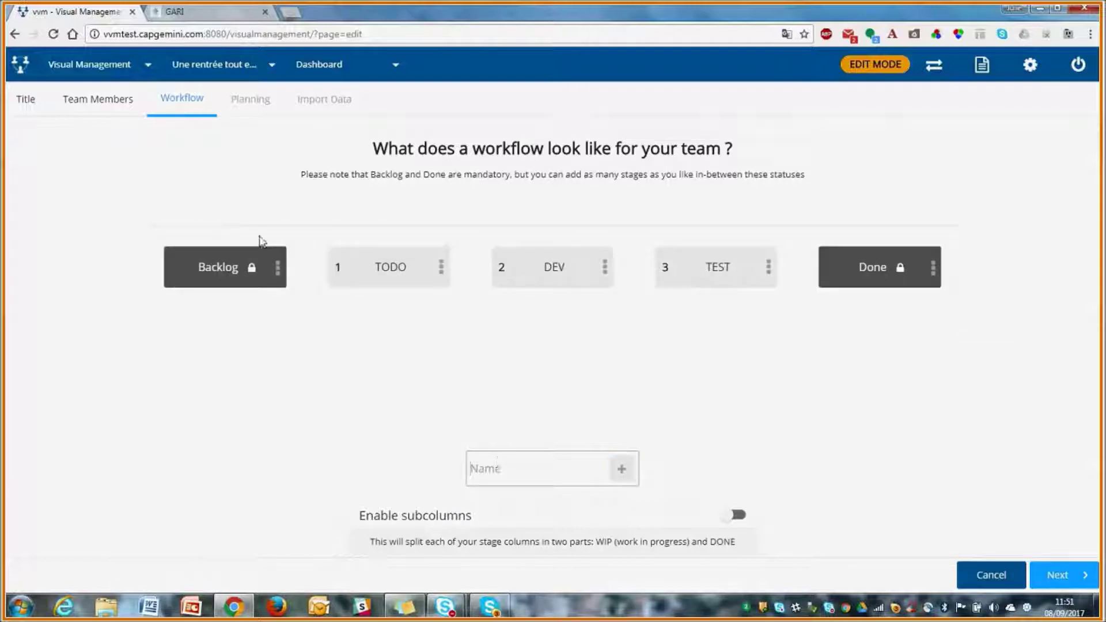
# - Add a planning period named SPRINT 1 running from 04/09/2017 to 15/09/2017
pyautogui.click(260, 113)
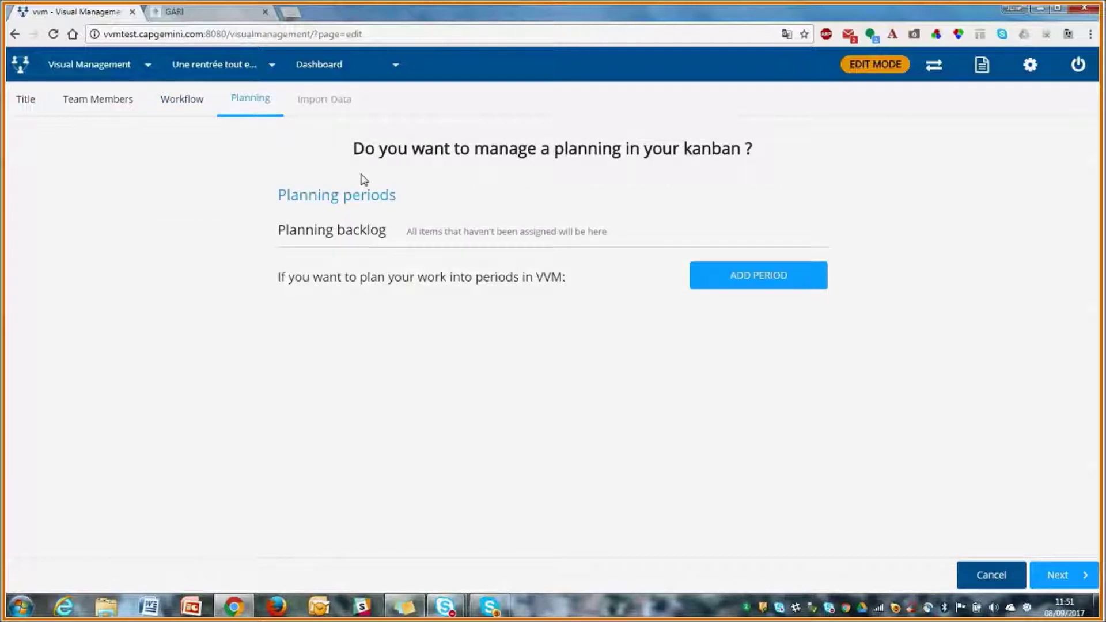
pyautogui.click(746, 288)
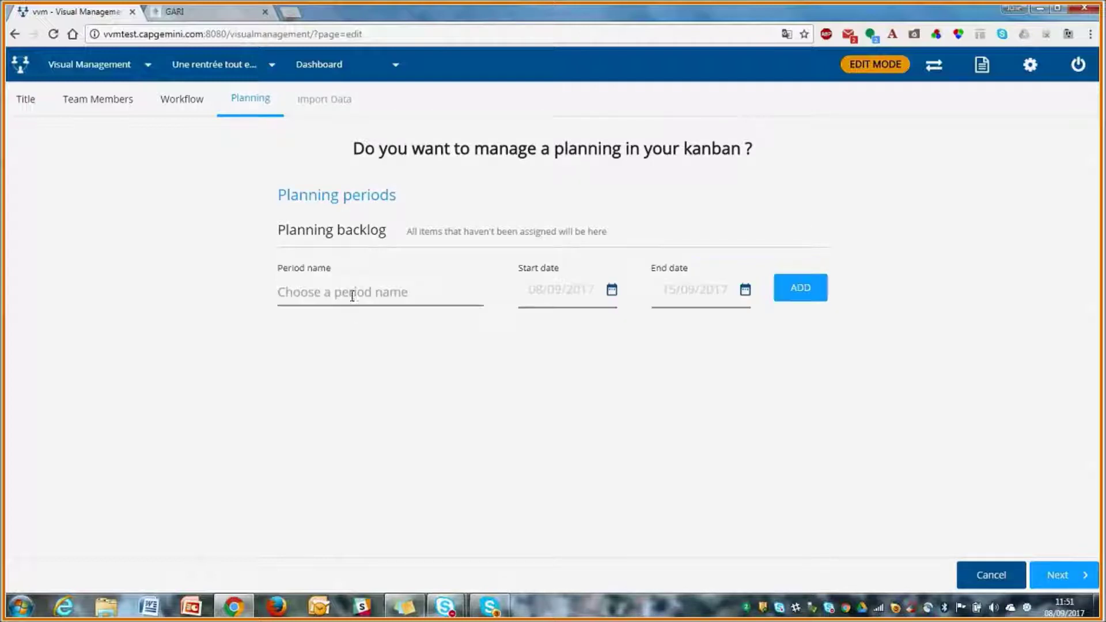
pyautogui.write('SPRINT')
pyautogui.write(' 1')
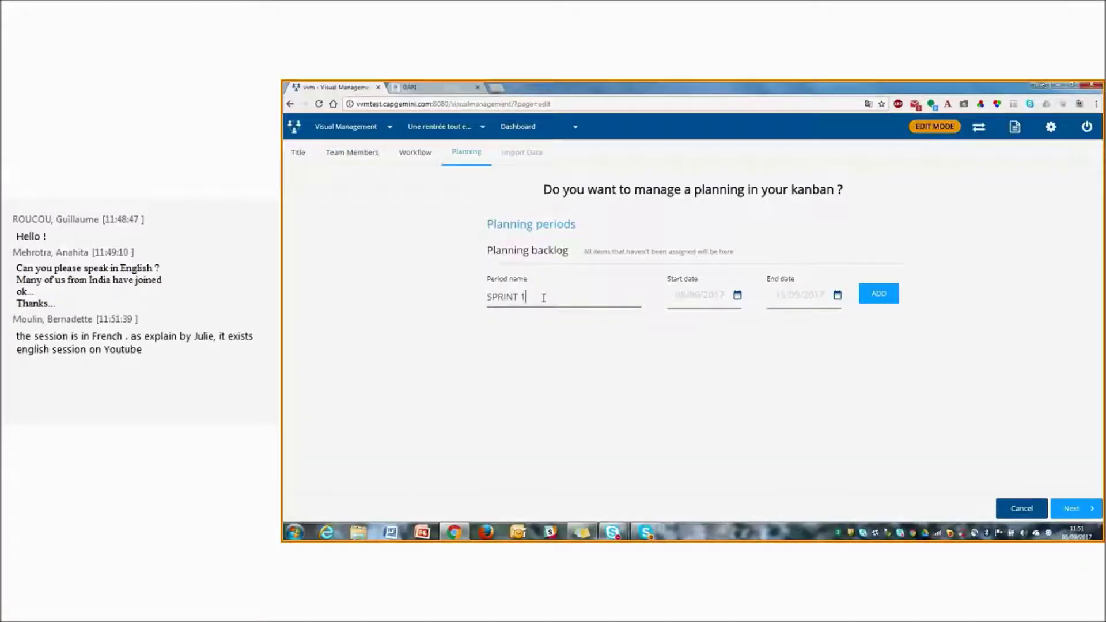
pyautogui.click(710, 295)
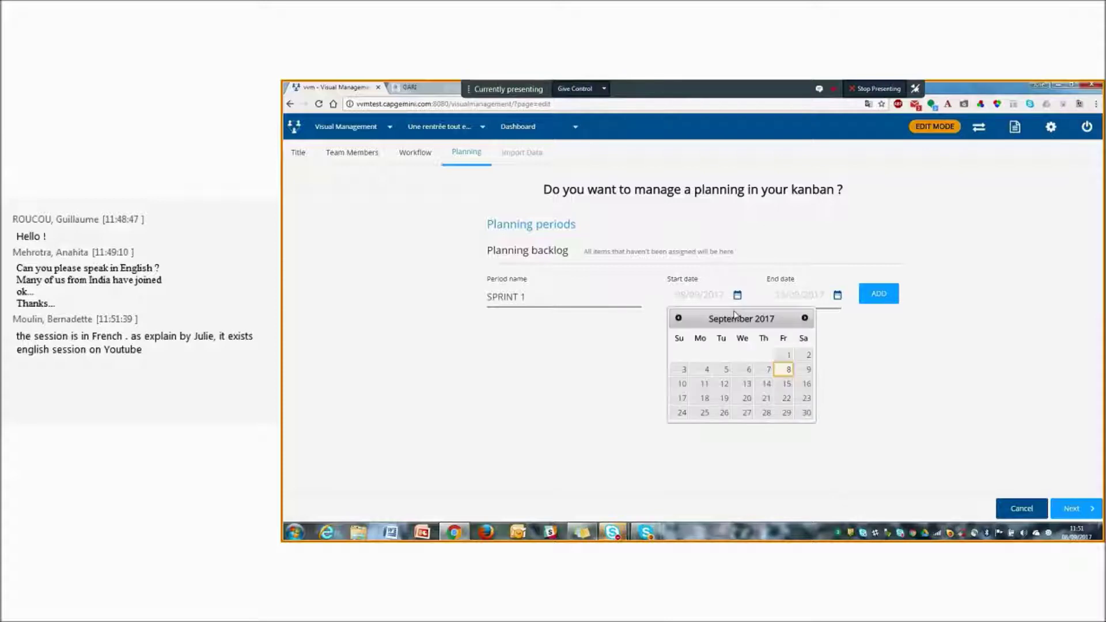
pyautogui.click(684, 372)
pyautogui.click(821, 296)
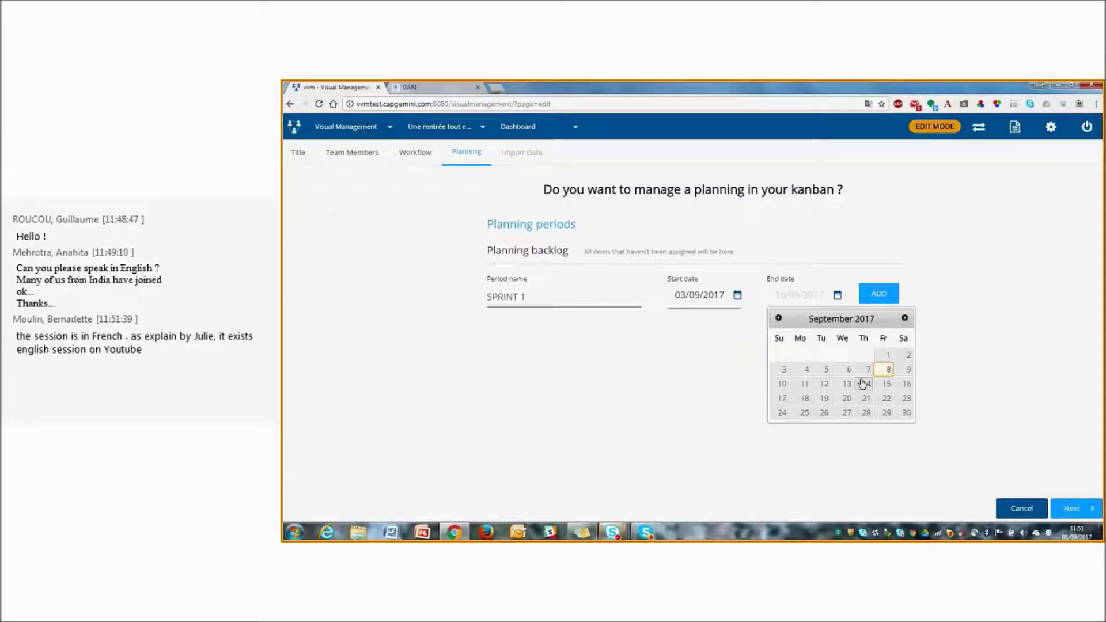
pyautogui.click(719, 303)
pyautogui.click(699, 372)
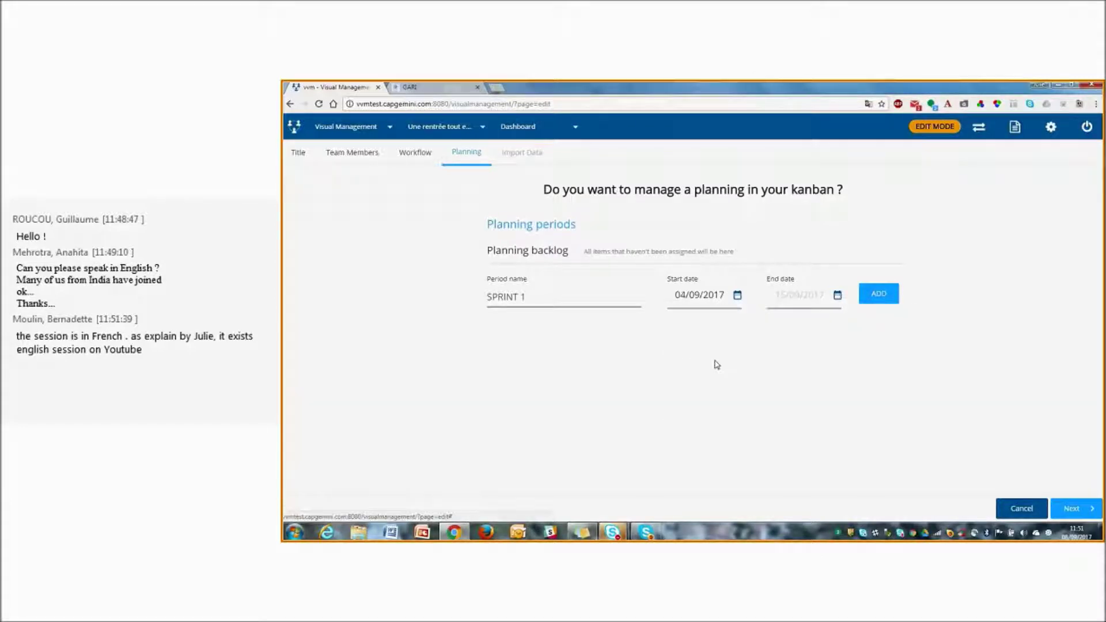
pyautogui.click(807, 295)
pyautogui.click(884, 388)
pyautogui.click(879, 300)
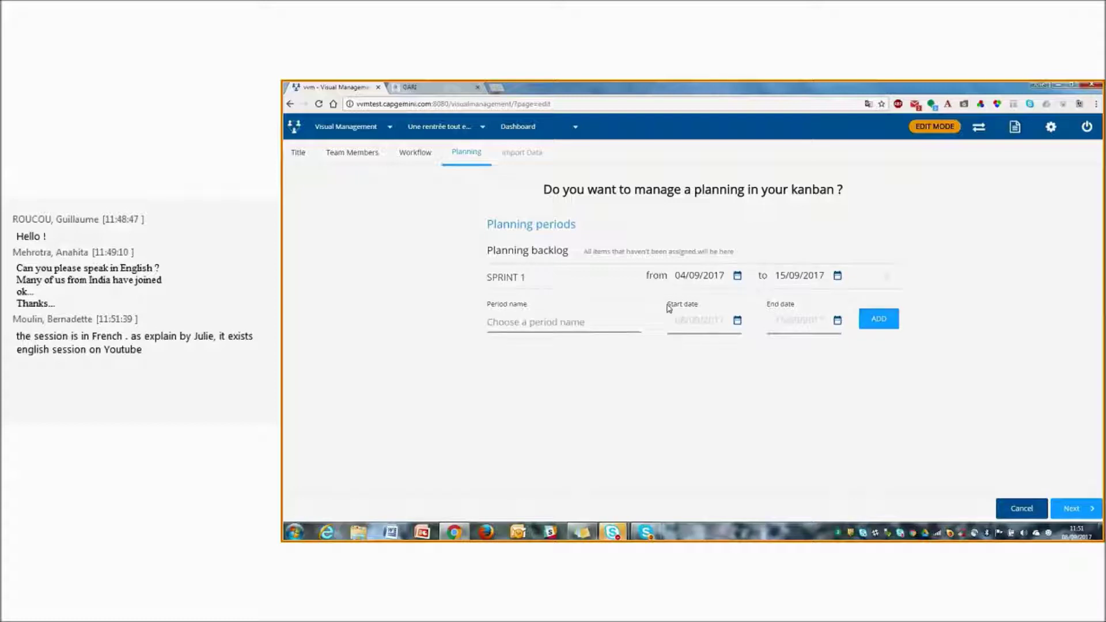
# - Add a second planning period named SPRINT 2 running from 18/09/2017 to 29/09/2017
pyautogui.click(555, 326)
pyautogui.write('SPRINT 2')
pyautogui.click(719, 321)
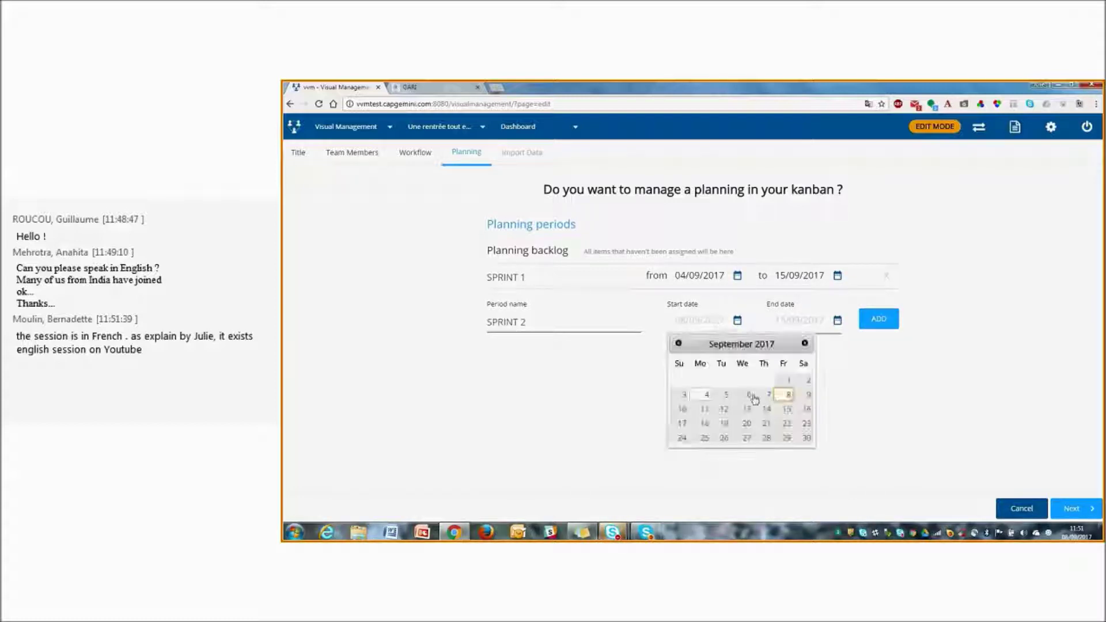
pyautogui.click(702, 425)
pyautogui.click(798, 320)
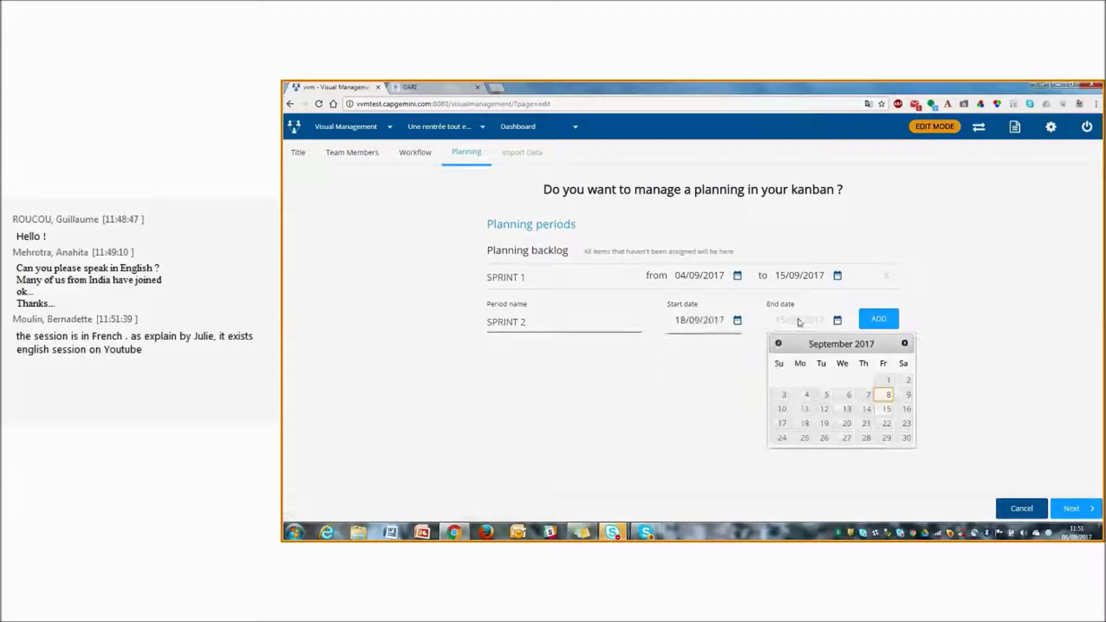
pyautogui.click(887, 438)
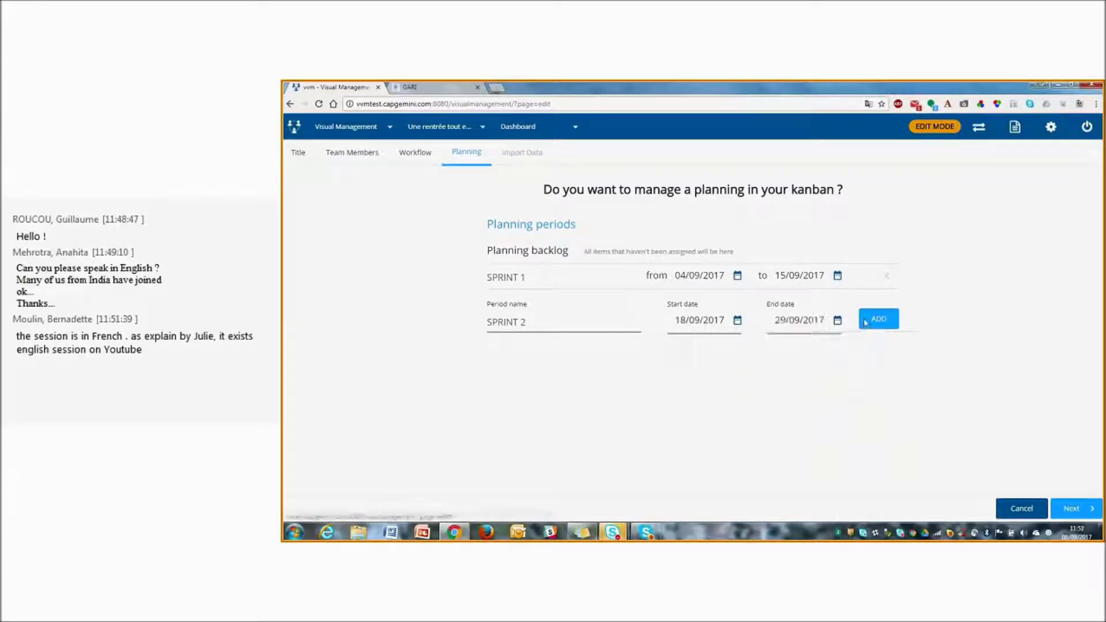
pyautogui.click(874, 319)
# - Add a third planning period named SPRINT 3 running from 02/10/2017 to 13/10/2017
pyautogui.write('SPRINT 3')
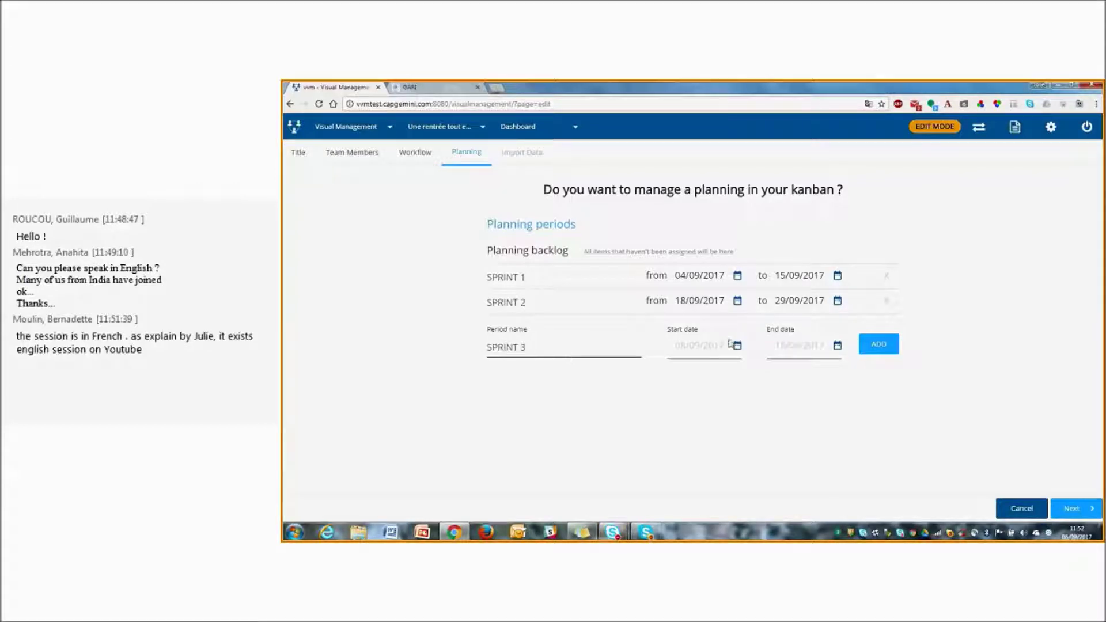
pyautogui.click(712, 344)
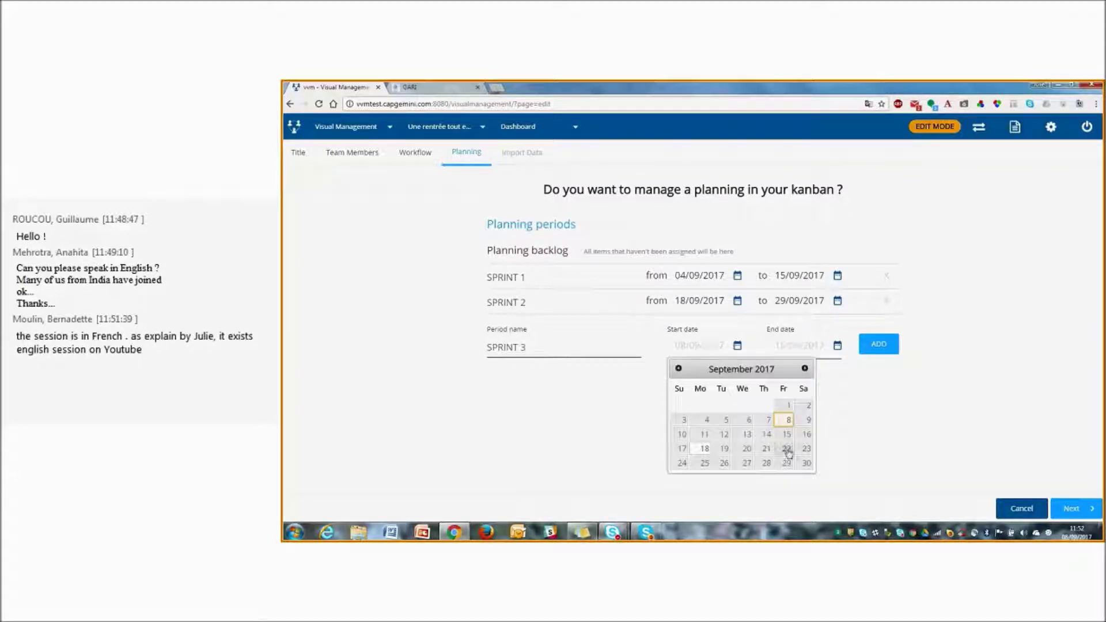
pyautogui.click(805, 368)
pyautogui.click(701, 405)
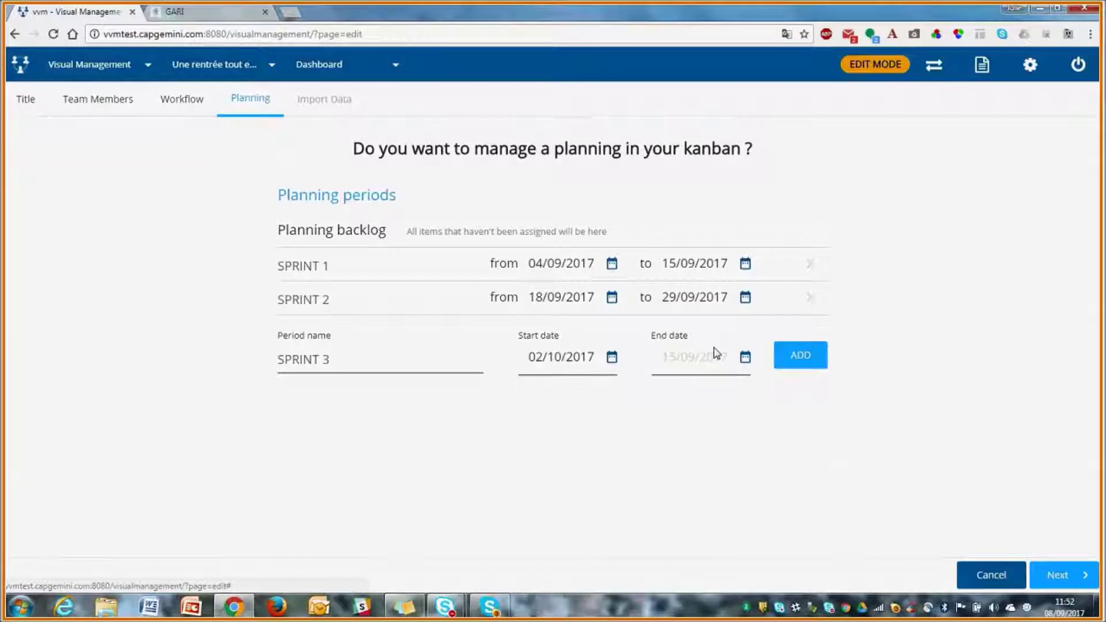
pyautogui.click(716, 352)
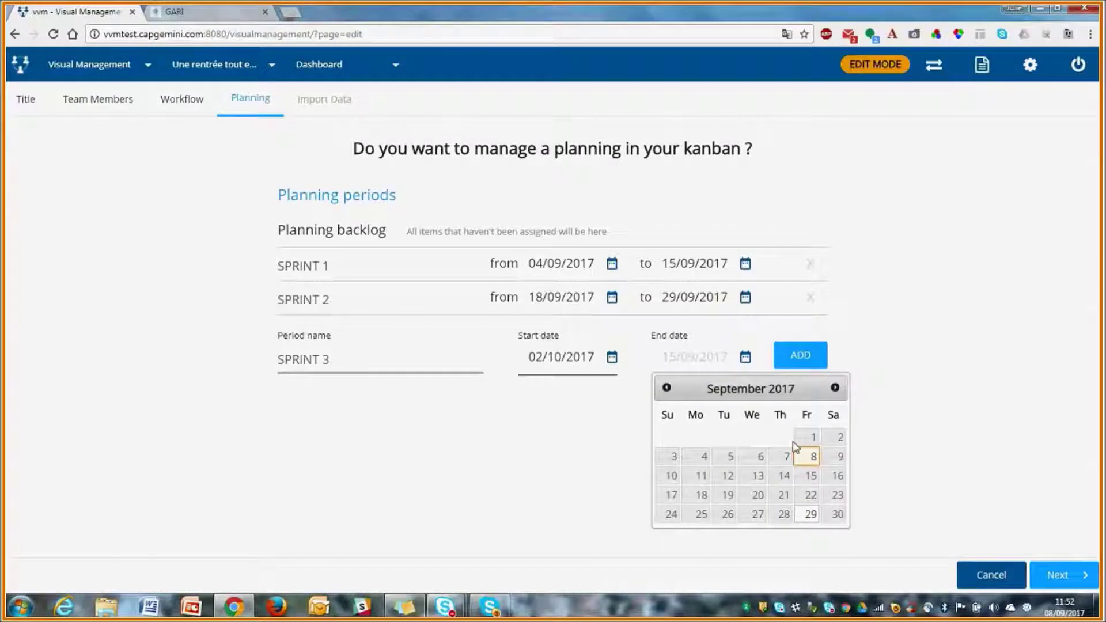
pyautogui.click(835, 388)
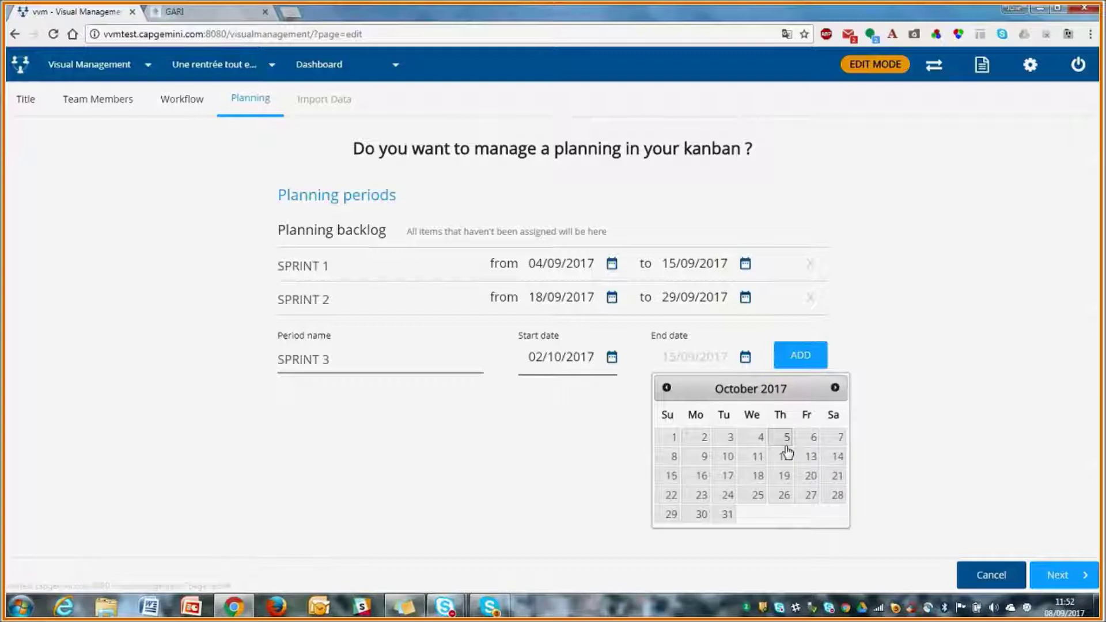
pyautogui.click(810, 457)
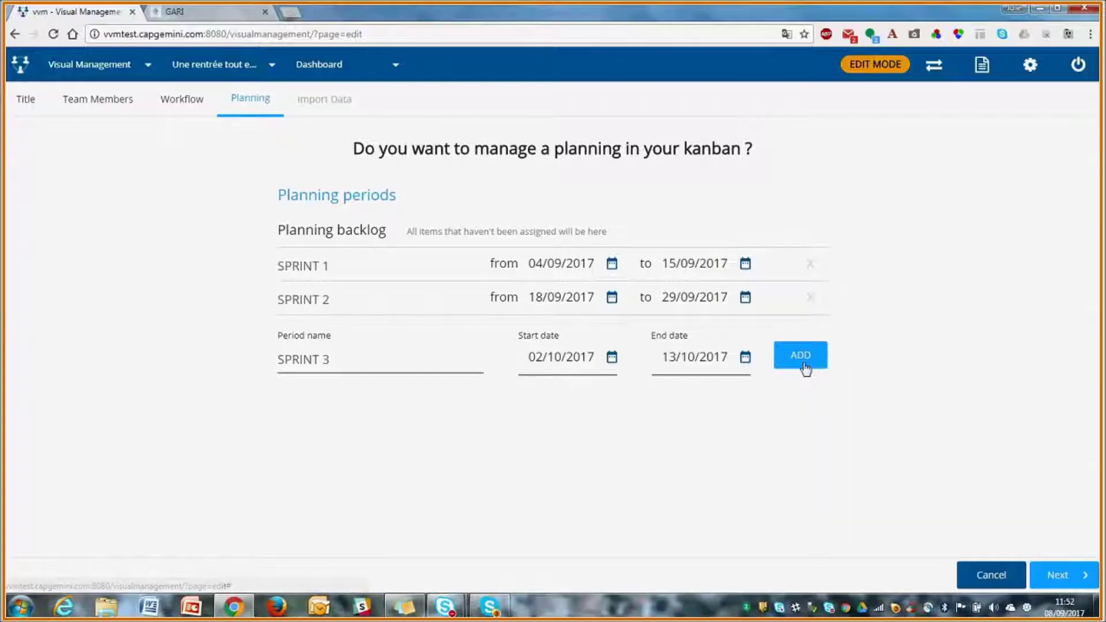
pyautogui.click(805, 367)
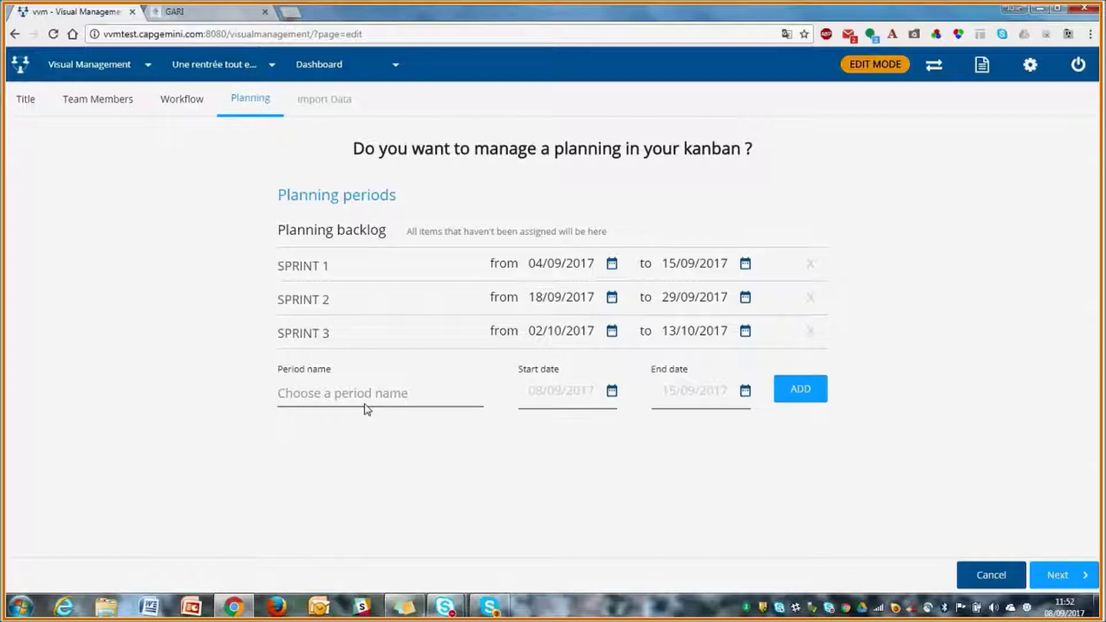
# - Add a fourth planning period named version 3.1 running from 03/10/2017 to 10/10/2017
pyautogui.click(359, 397)
pyautogui.write('version 3')
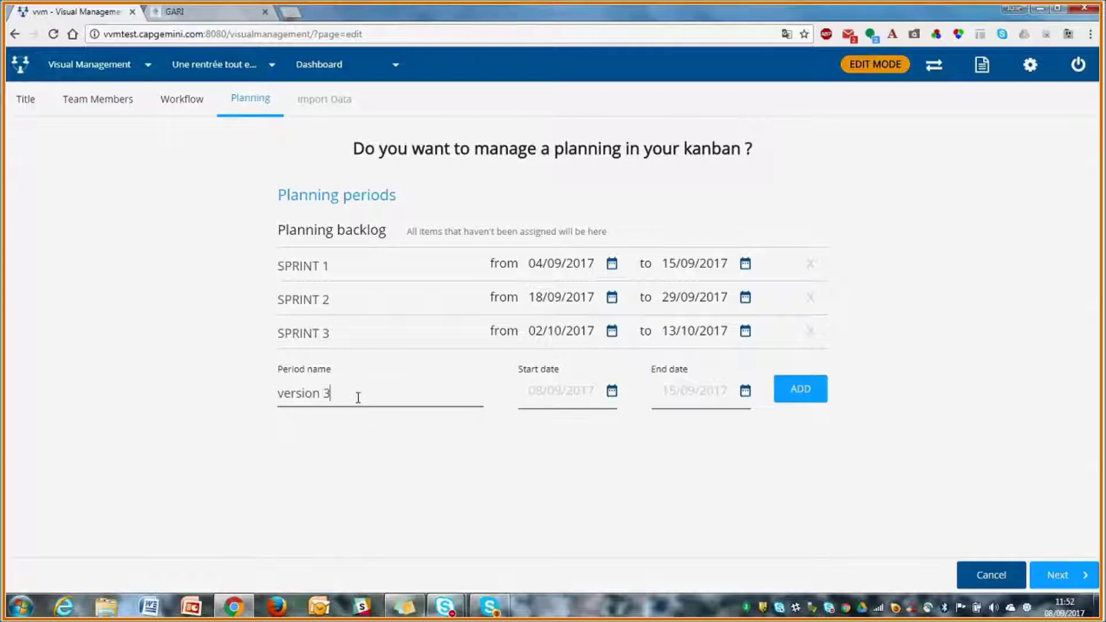
pyautogui.write('.1')
pyautogui.click(579, 392)
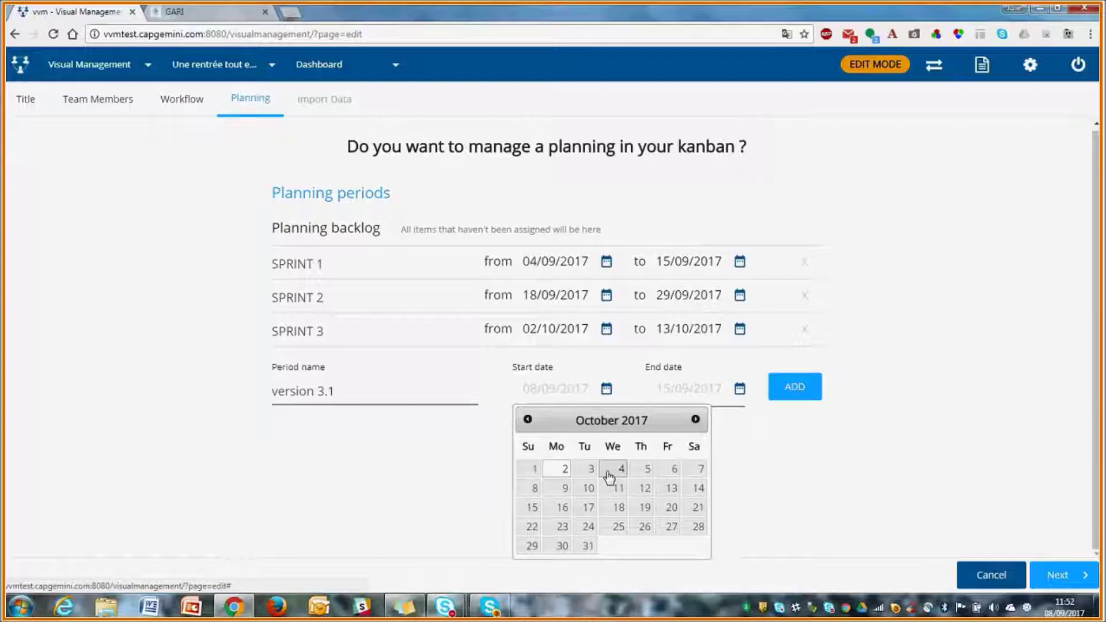
pyautogui.click(588, 470)
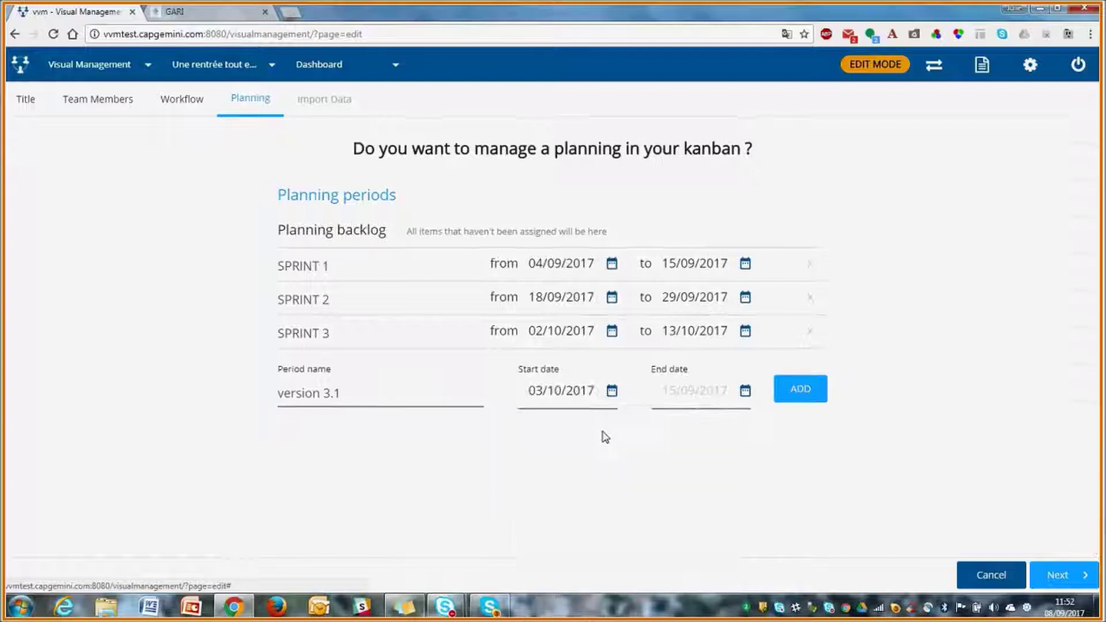
pyautogui.click(684, 388)
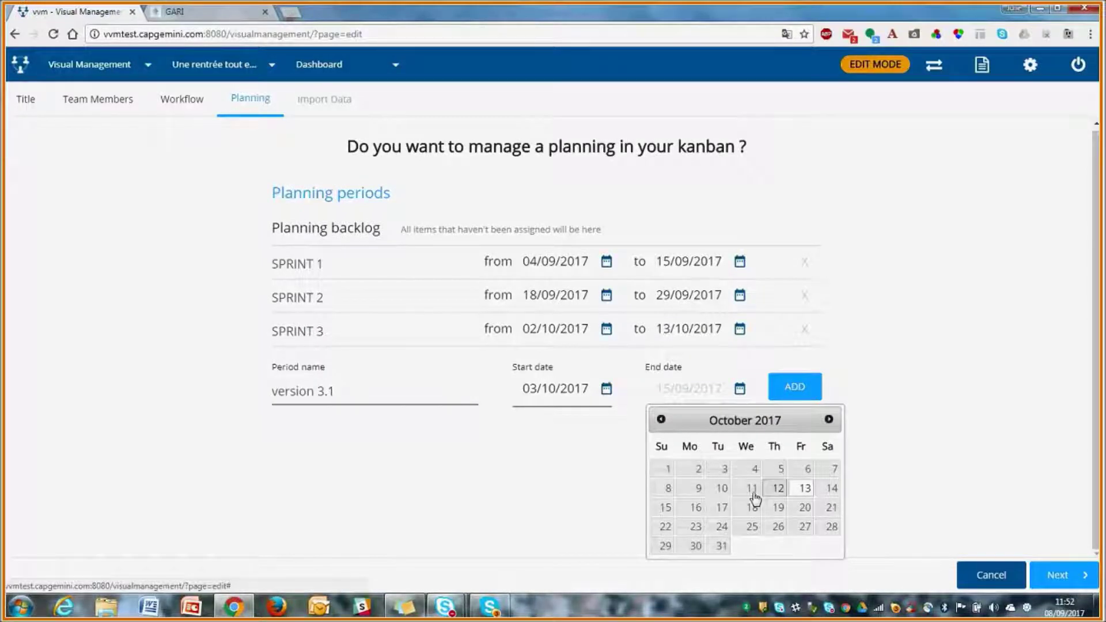
pyautogui.click(724, 486)
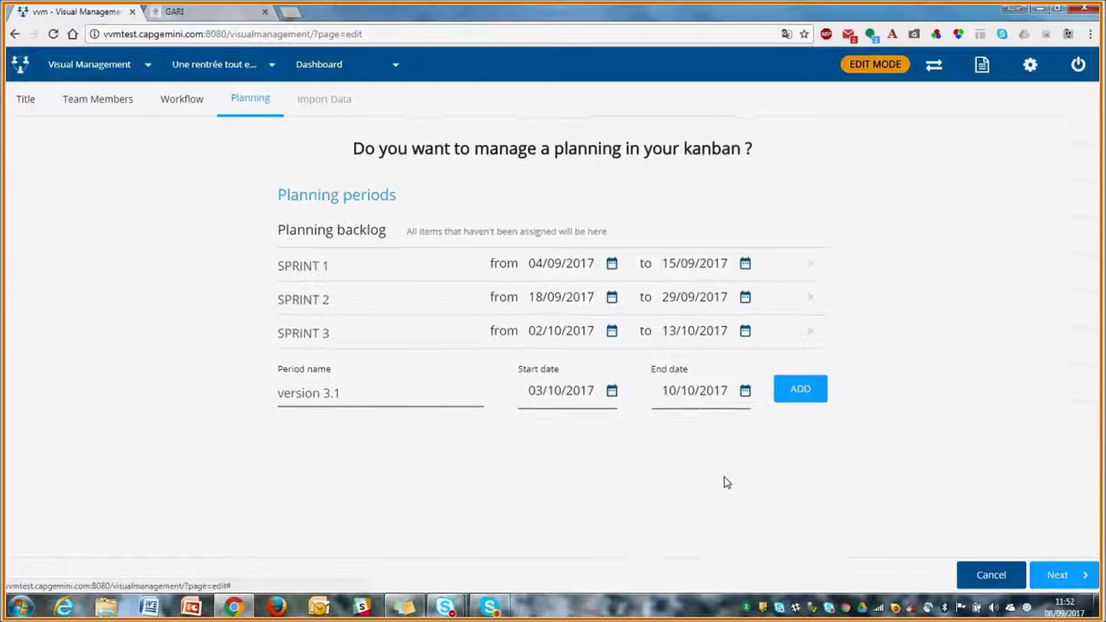
pyautogui.click(782, 397)
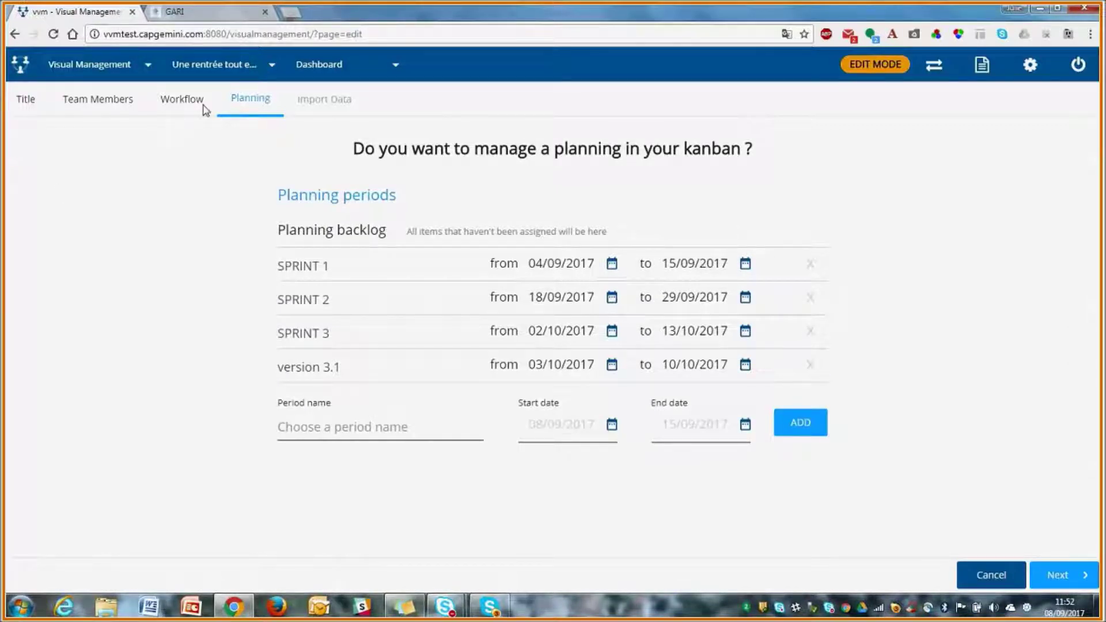
# - Create the planner without importing any data and switch the dashboard to use mode
pyautogui.click(323, 114)
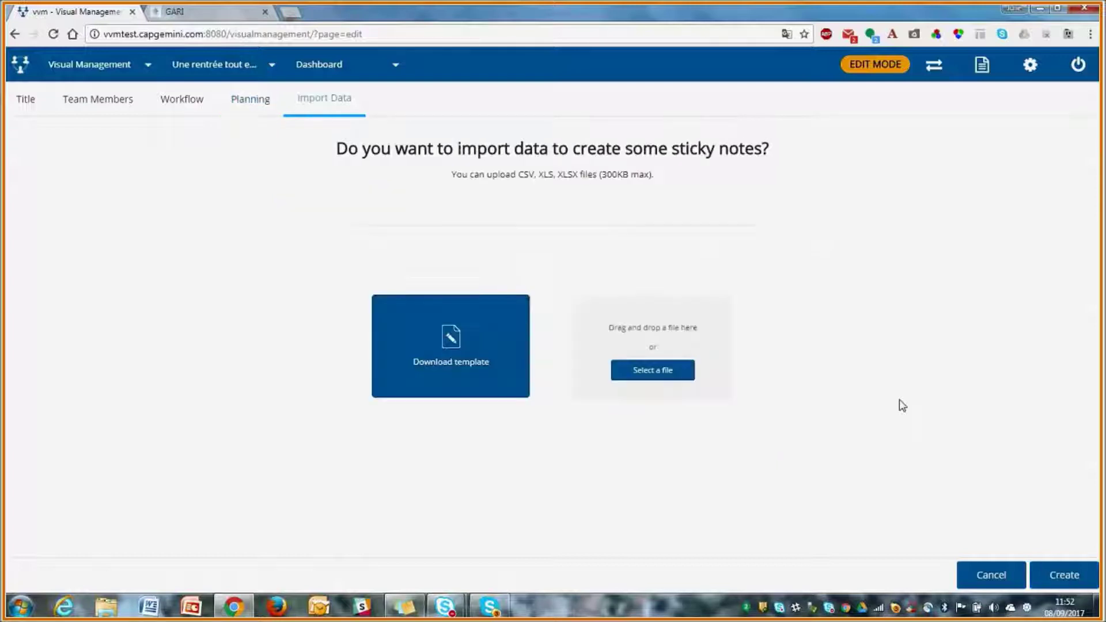
pyautogui.click(1059, 578)
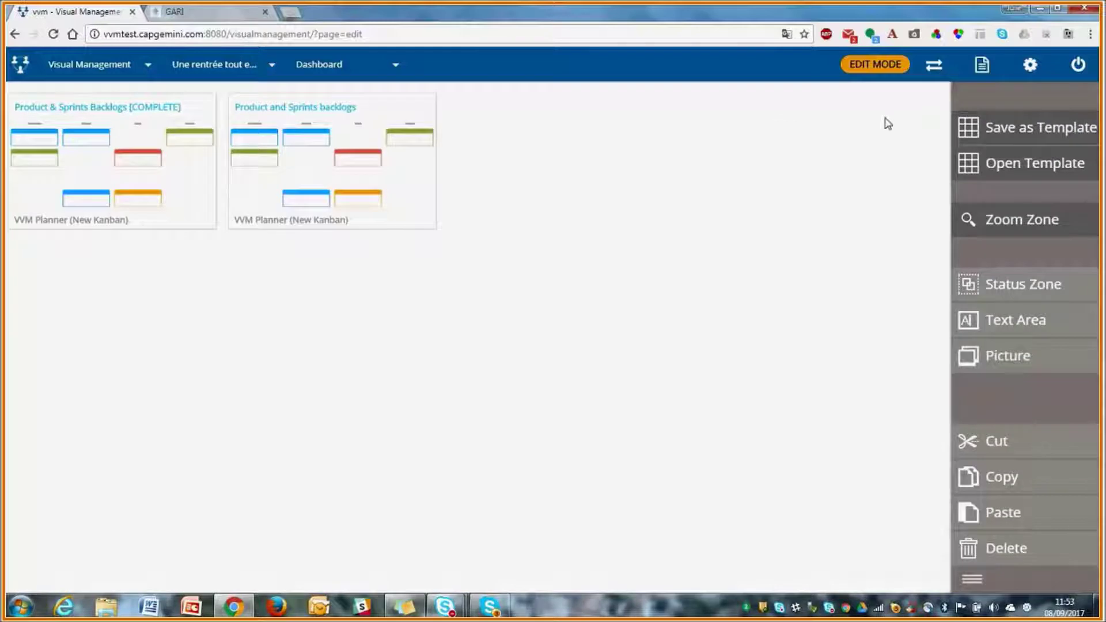
pyautogui.click(934, 65)
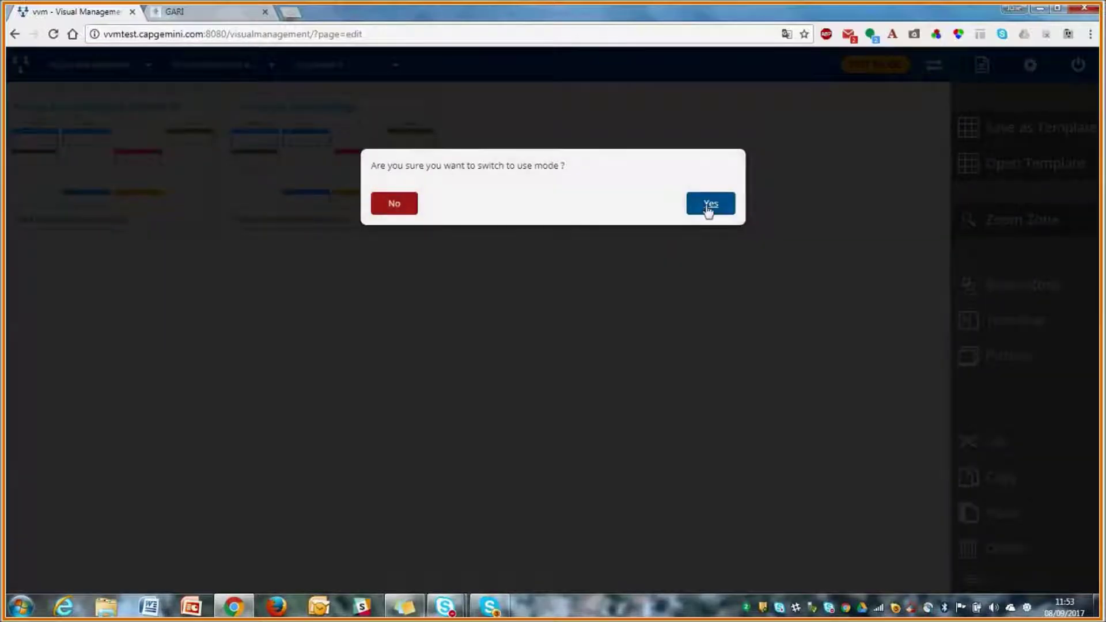
pyautogui.click(709, 206)
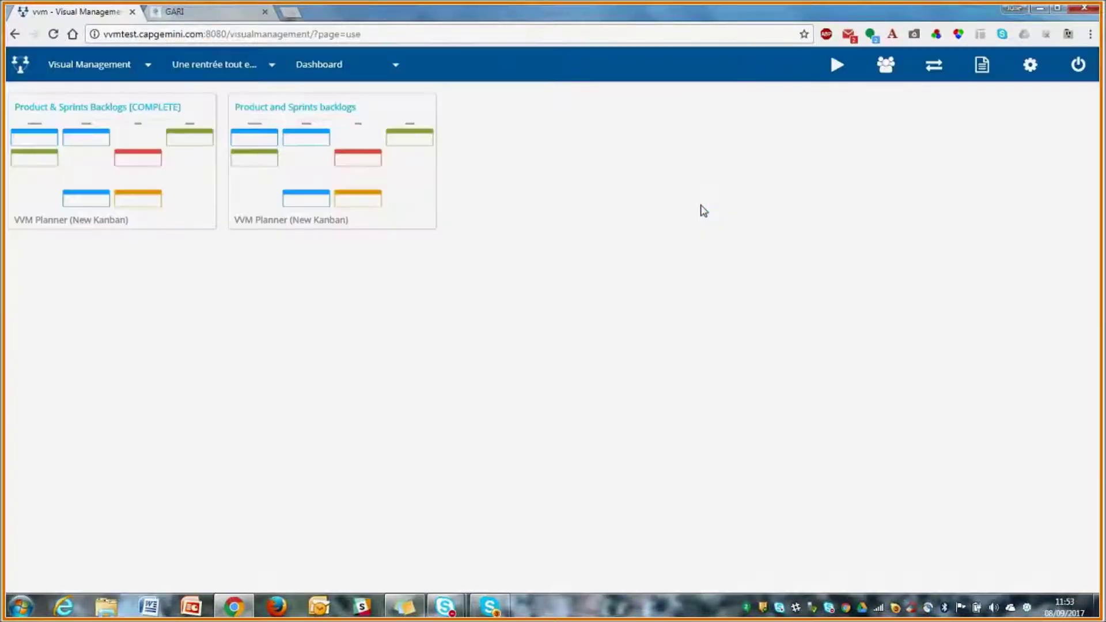
# - Open the Product and Sprints backlogs planner and display its Planning Backlog period
pyautogui.click(338, 167)
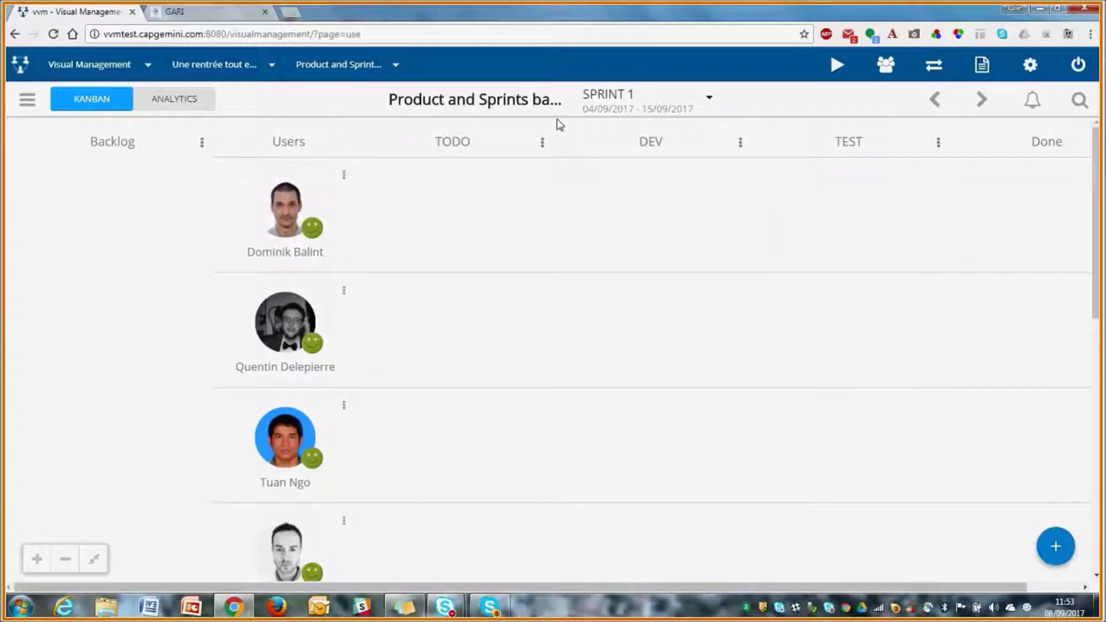
pyautogui.click(628, 108)
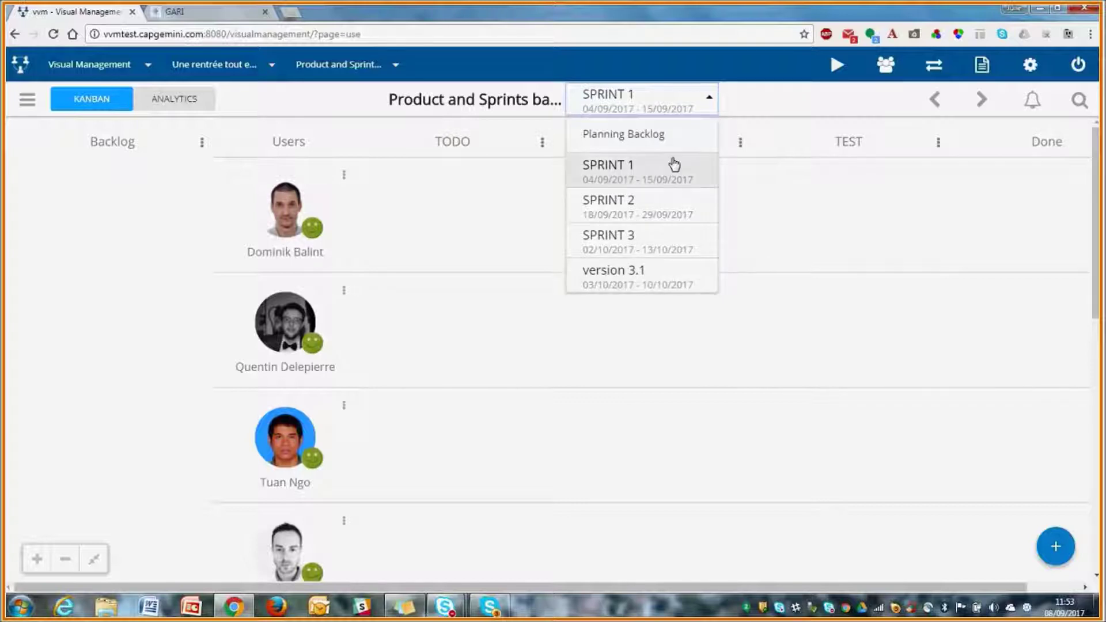
pyautogui.click(665, 138)
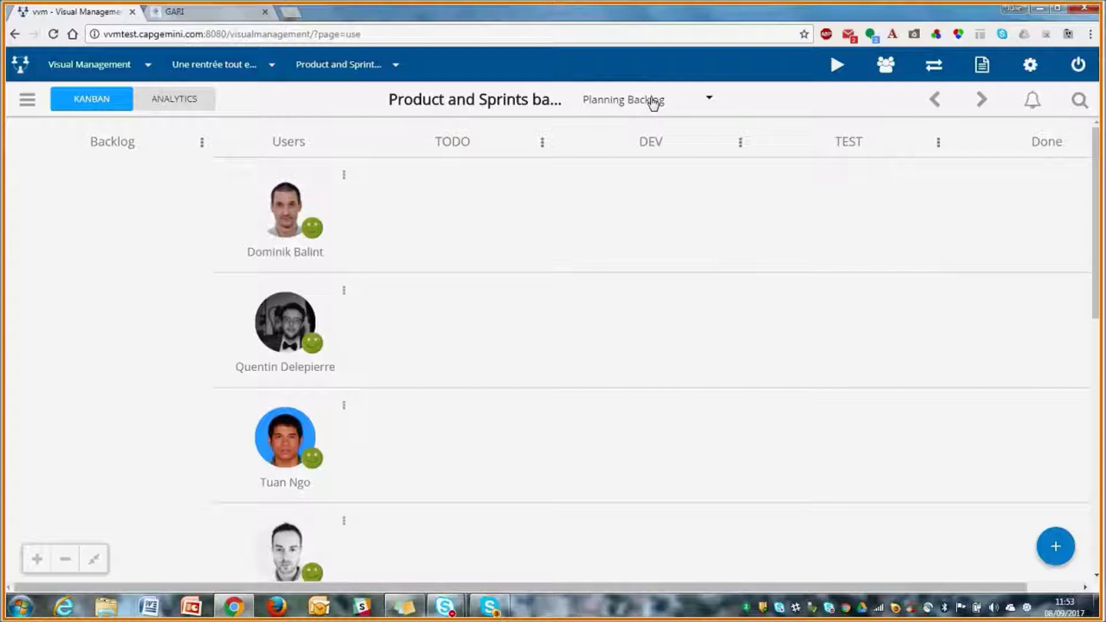
# - Add a sticky note titled "idée de US pas encore prête" to the Backlog column
pyautogui.moveTo(117, 181)
pyautogui.click(115, 173)
pyautogui.write('US')
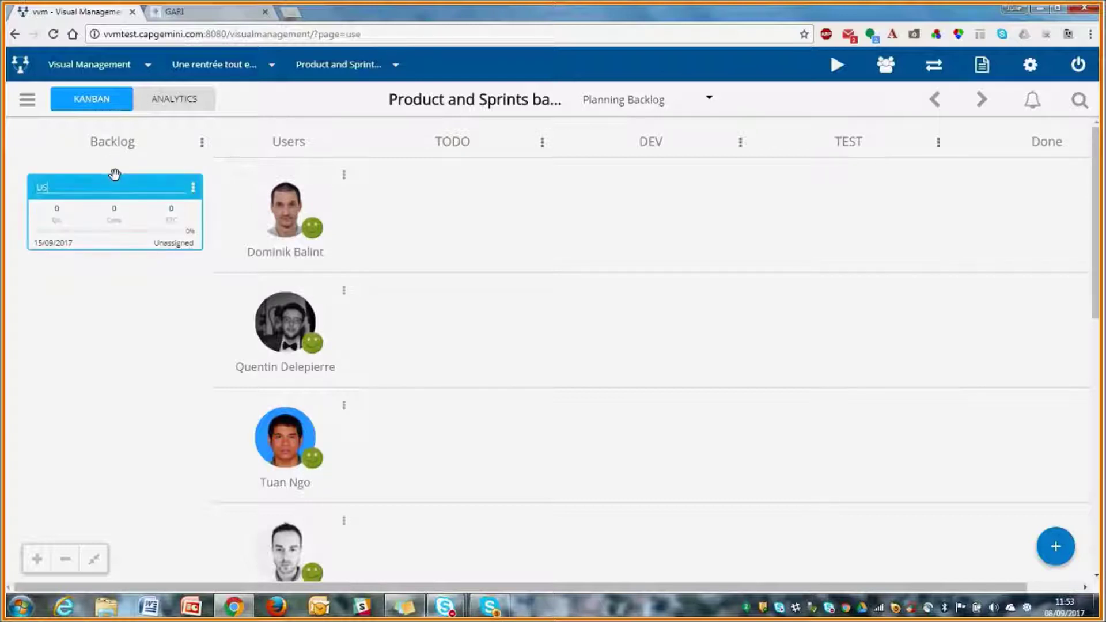
pyautogui.press('BackSpace')
pyautogui.press('BackSpace')
pyautogui.write('idée de US pas encore prête')
pyautogui.press('Return')
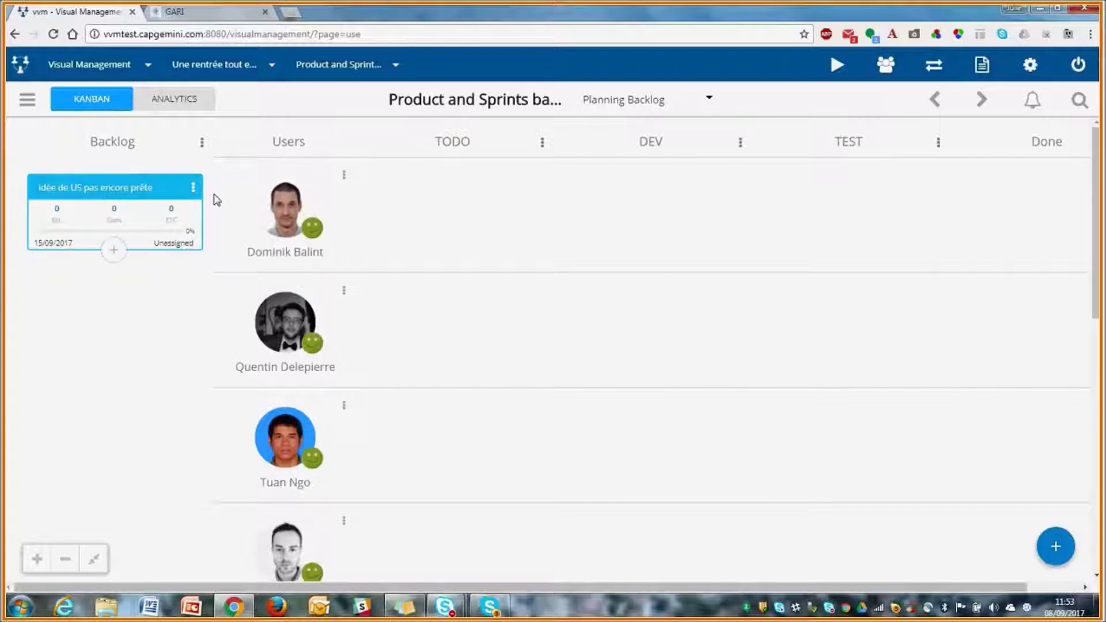
# - Display the SPRINT 1 period and add a sticky note titled "US prête" to its Backlog column
pyautogui.click(681, 107)
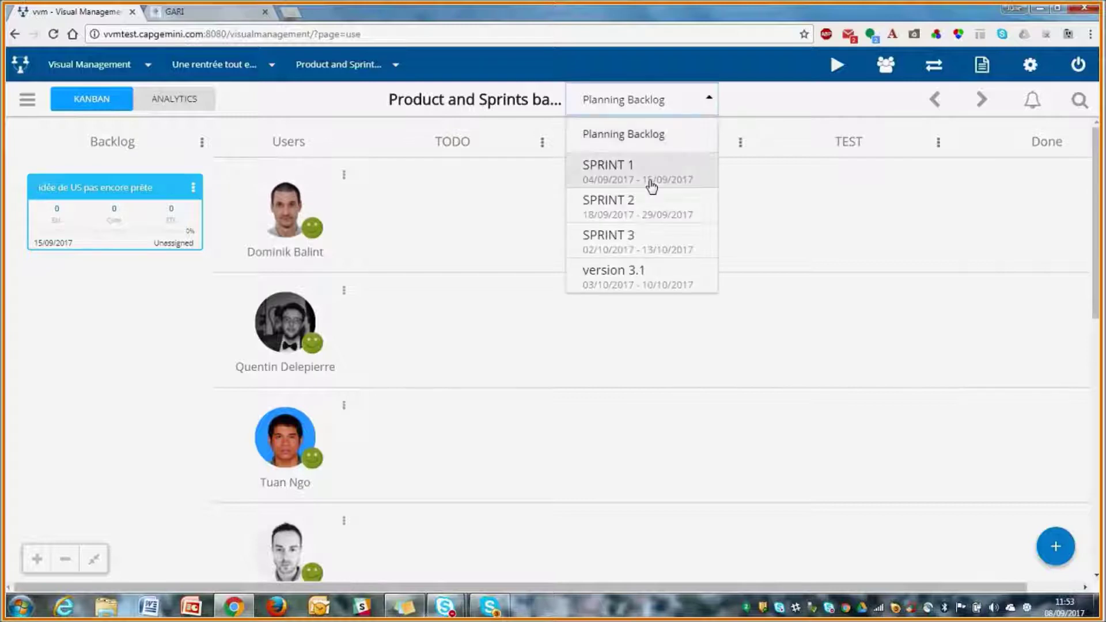
pyautogui.click(650, 184)
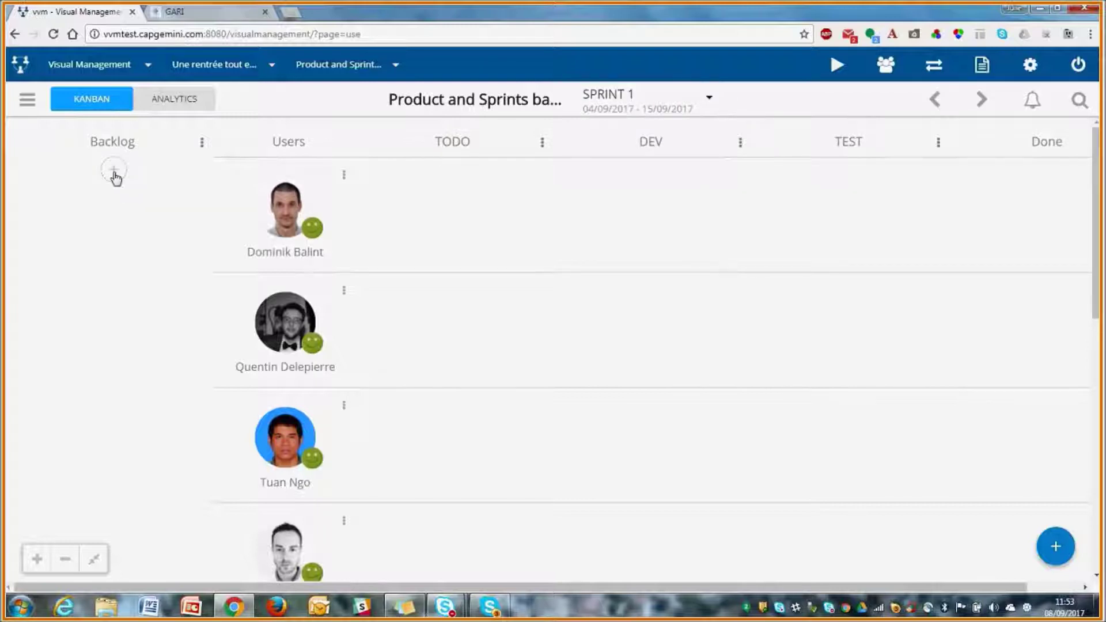
pyautogui.click(114, 173)
pyautogui.write('us prête')
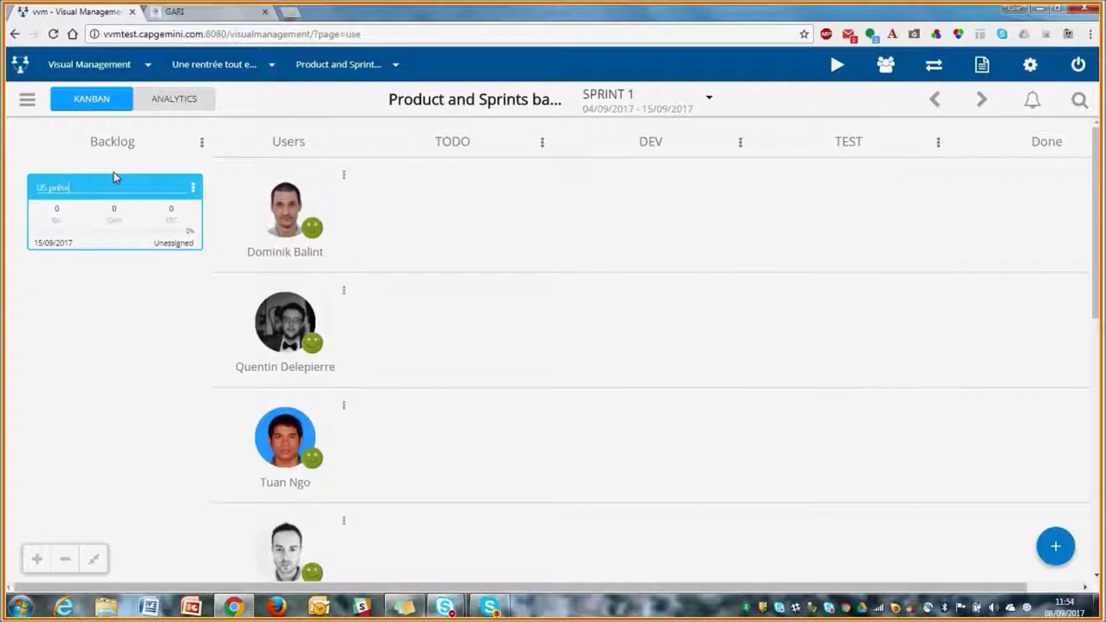
pyautogui.press('Return')
# - Give the US prête note the three-line description "En tant que", "Je veux", "Ainsi je peux" and set its story points to 2
pyautogui.click(99, 176)
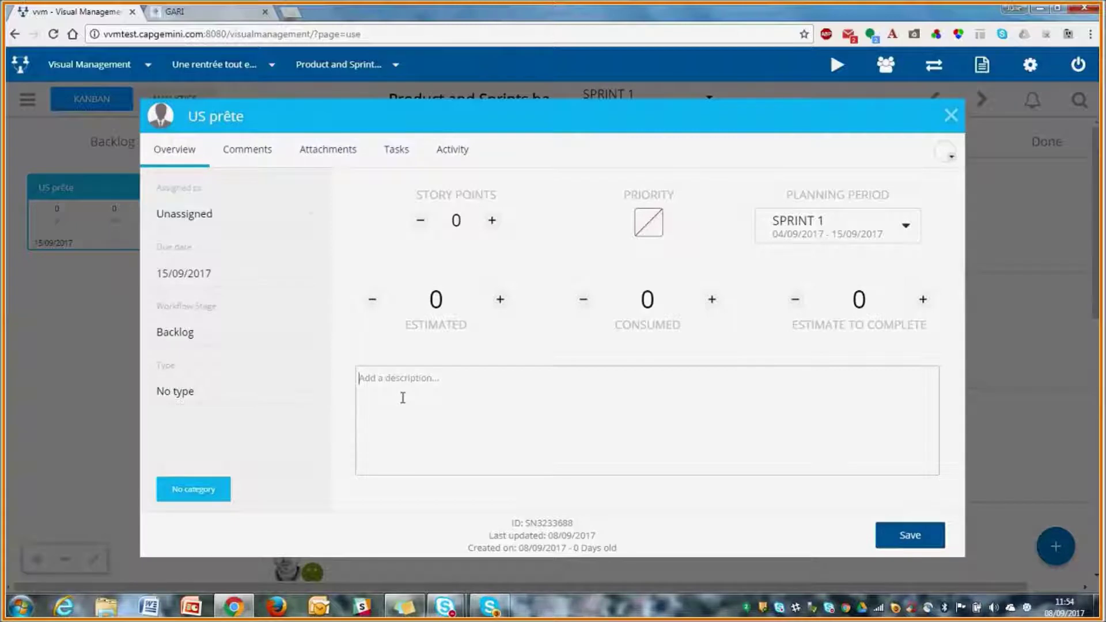
pyautogui.write('Je veu')
pyautogui.press('BackSpace')
pyautogui.press('BackSpace')
pyautogui.press('BackSpace')
pyautogui.press('BackSpace')
pyautogui.press('BackSpace')
pyautogui.press('BackSpace')
pyautogui.write('En tant que')
pyautogui.press('Return')
pyautogui.write('Je veux')
pyautogui.press('Return')
pyautogui.write('Ainsi')
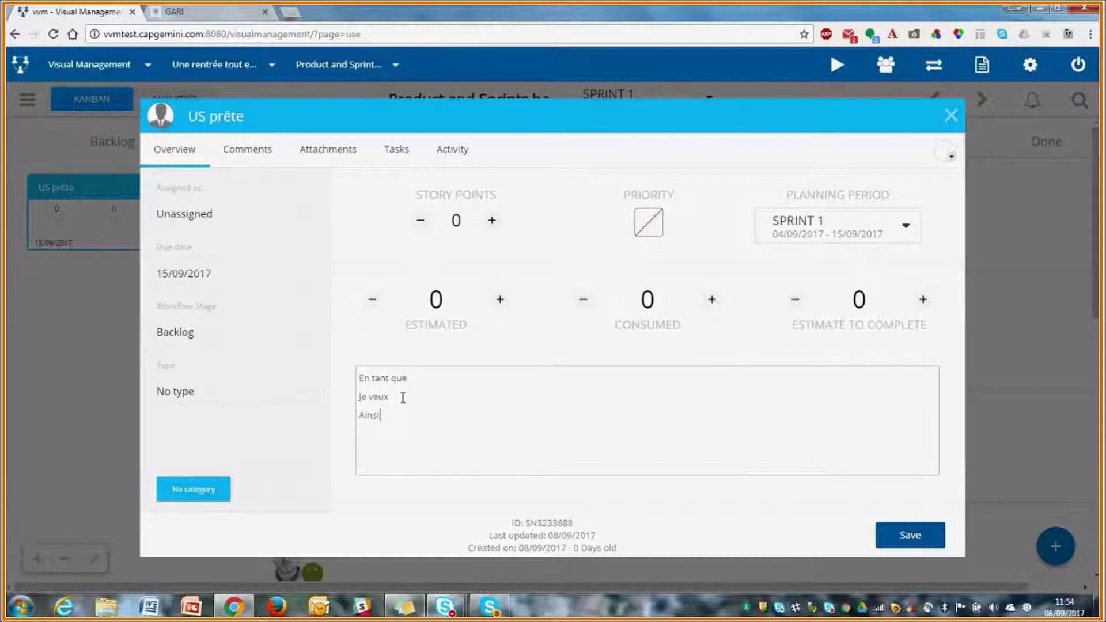
pyautogui.write(' je peux')
pyautogui.press('Return')
pyautogui.click(492, 220)
pyautogui.click(492, 220)
# - Enter the comment "Critères d'acceptation" on the US prête note and save the note
pyautogui.click(256, 151)
pyautogui.write('C')
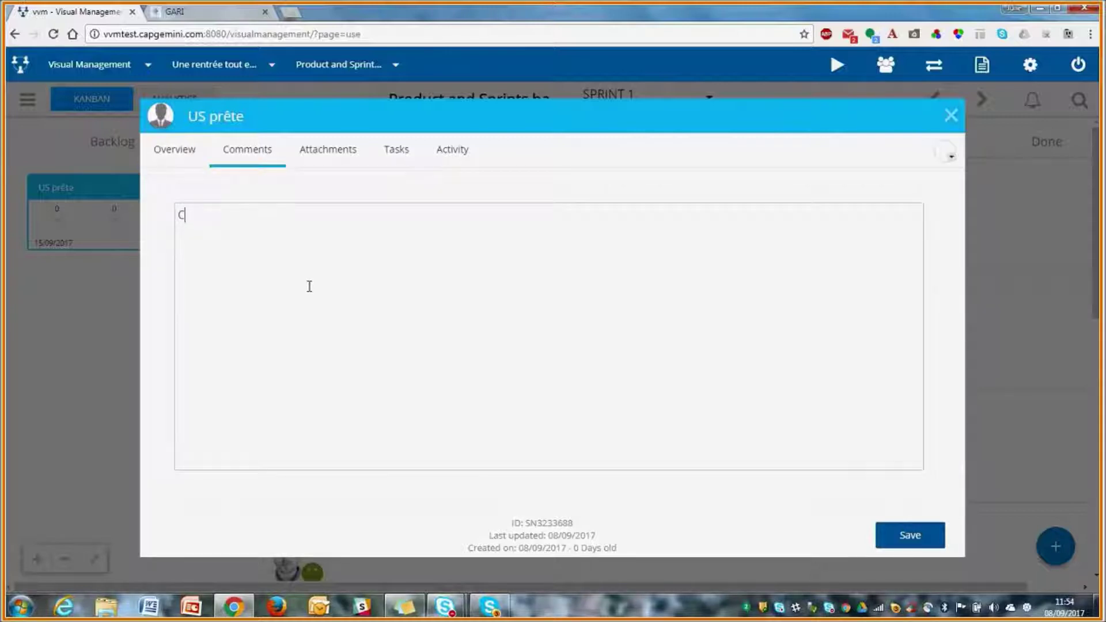
pyautogui.write("ritères d'acceptation")
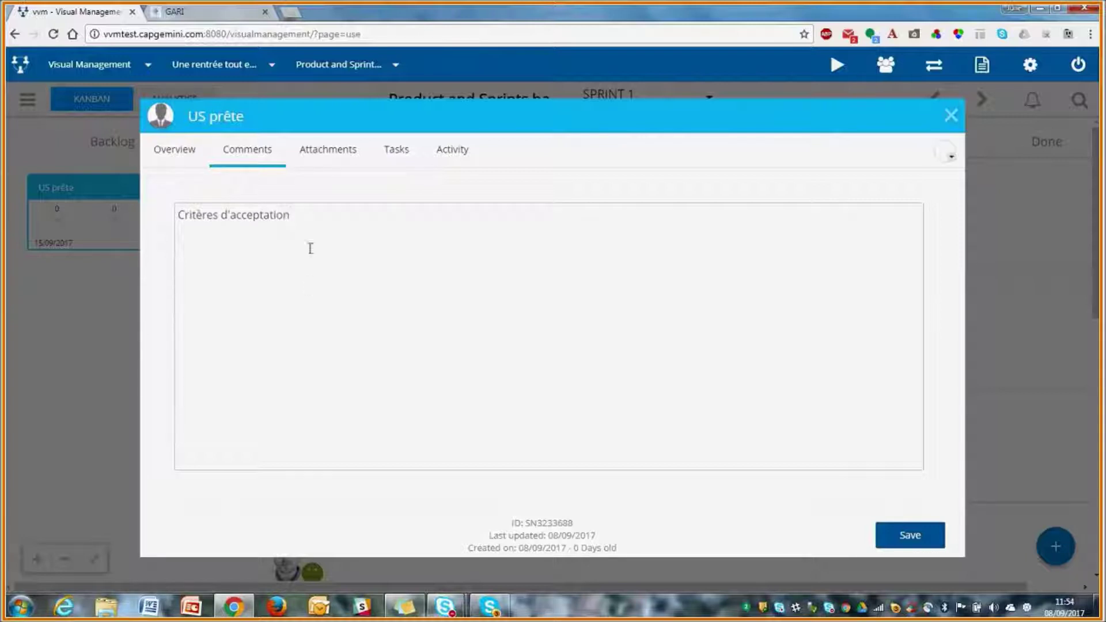
pyautogui.click(318, 153)
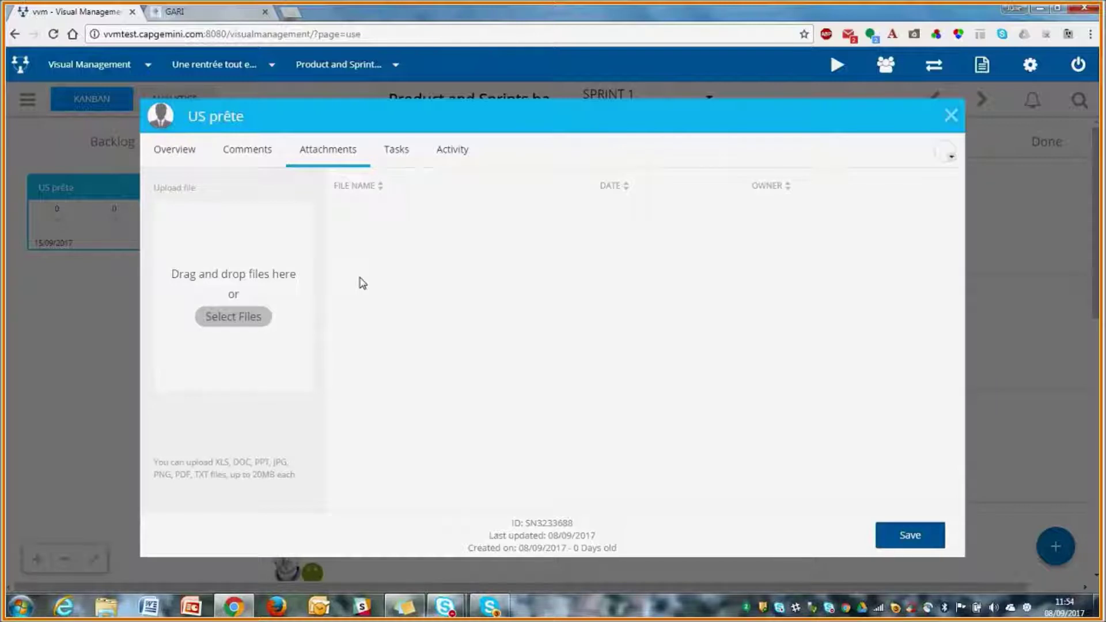
pyautogui.click(395, 153)
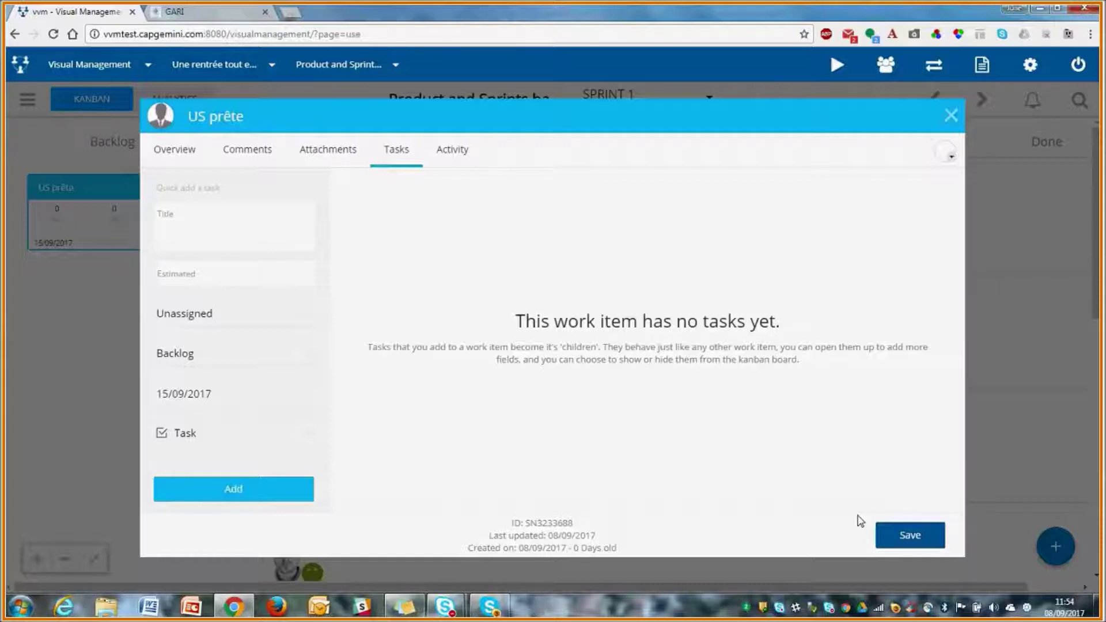
pyautogui.click(894, 537)
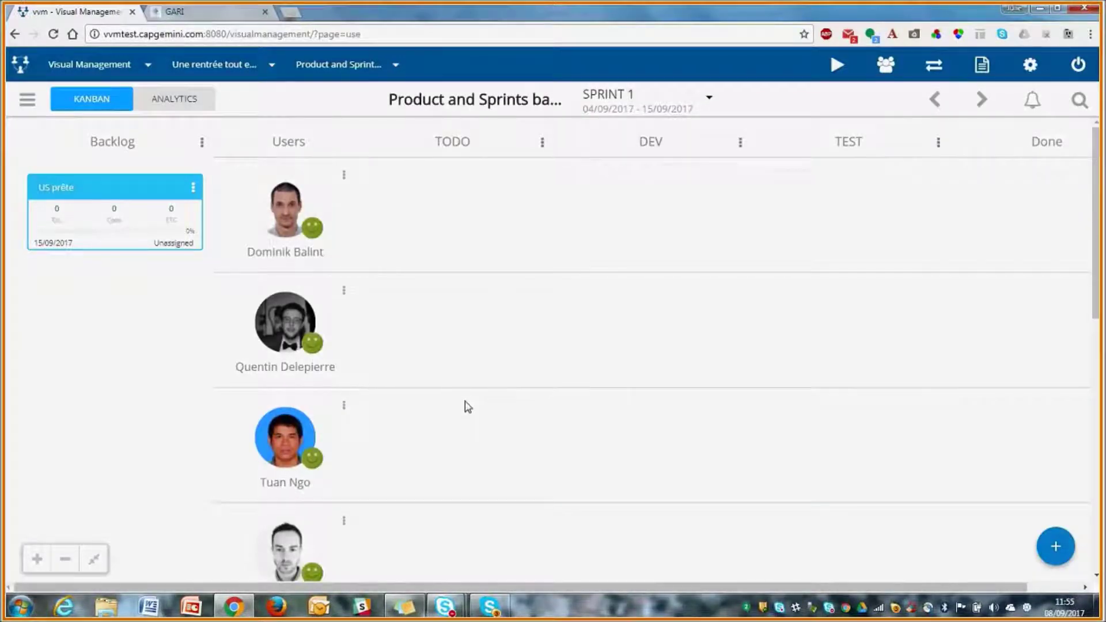
# - Show the board as a calendar, zoomed out to fit all seven weekdays, and advance it to October 2017
pyautogui.click(141, 63)
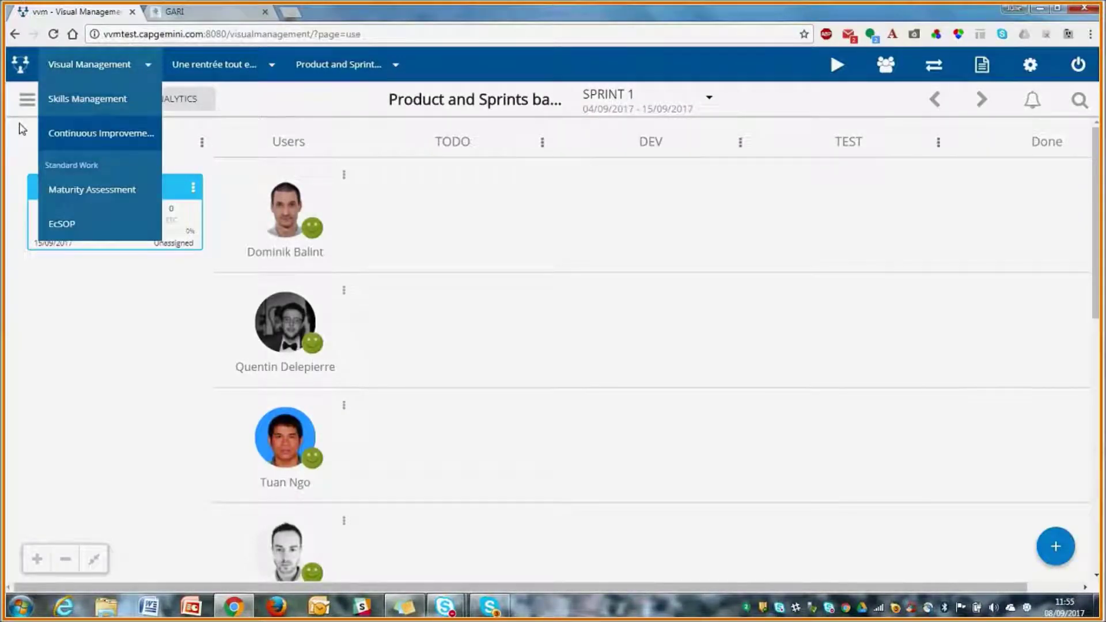
pyautogui.click(27, 99)
pyautogui.click(153, 158)
pyautogui.click(26, 101)
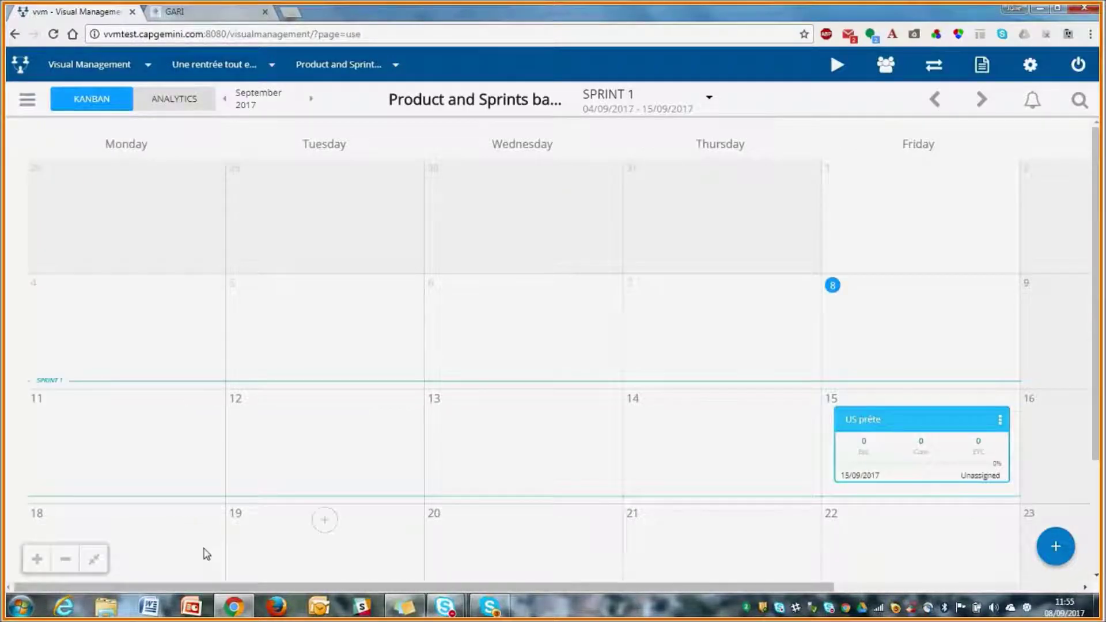
pyautogui.click(74, 561)
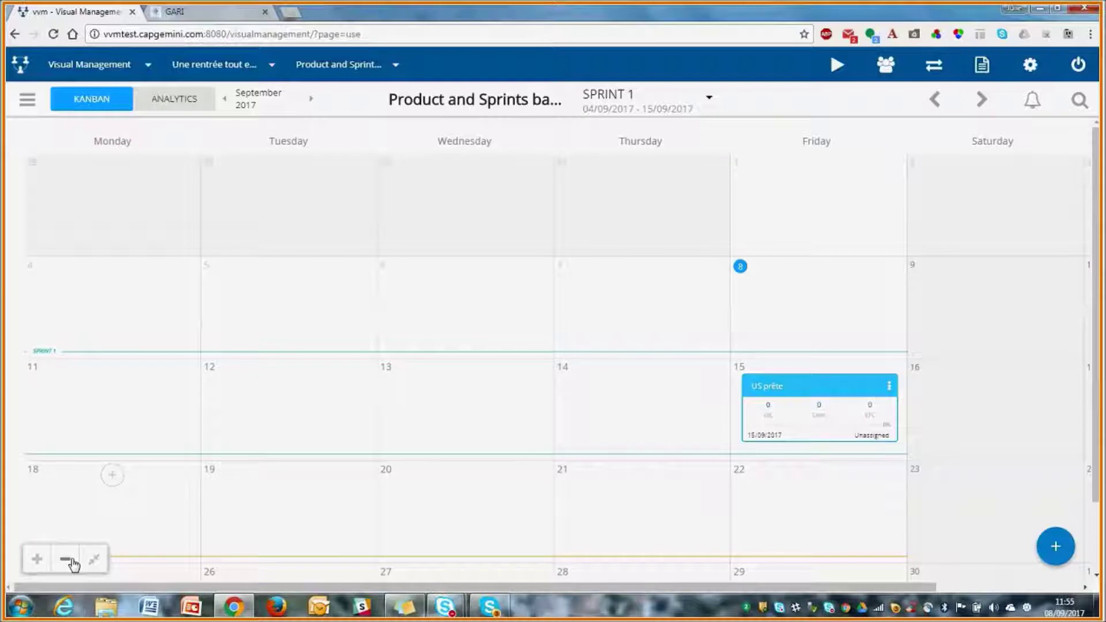
pyautogui.click(73, 563)
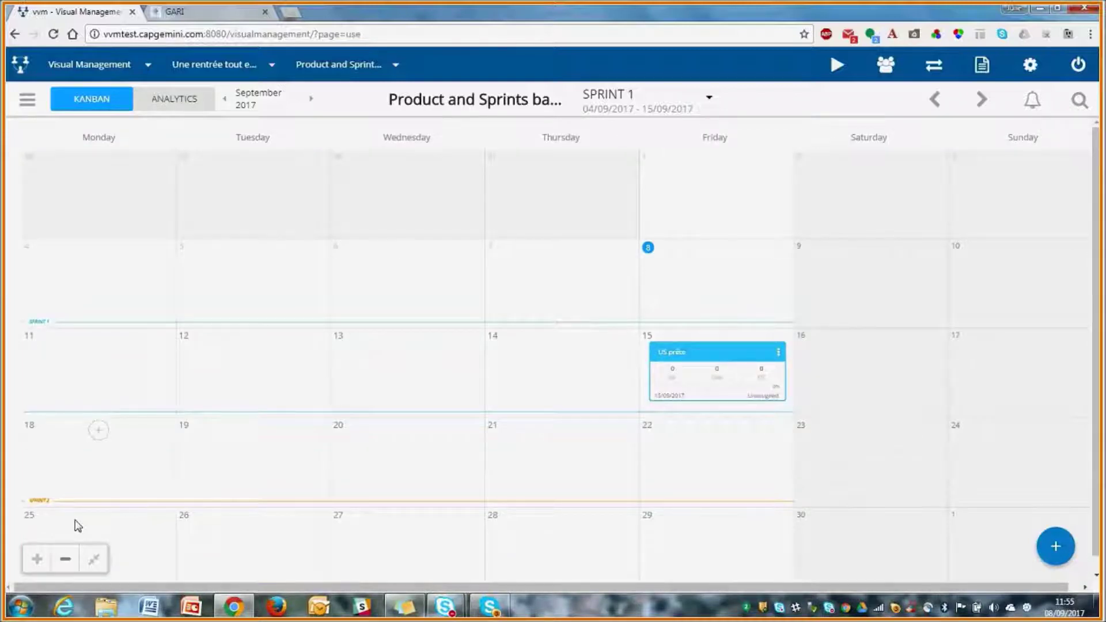
pyautogui.click(37, 559)
pyautogui.scroll(-1, 126, 533)
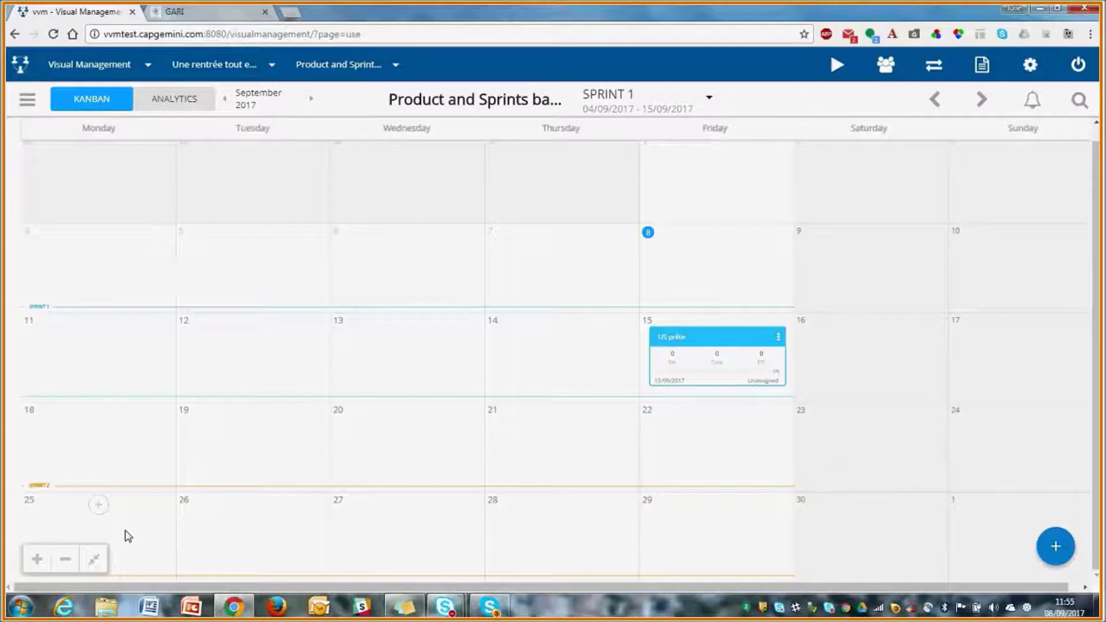
pyautogui.click(65, 559)
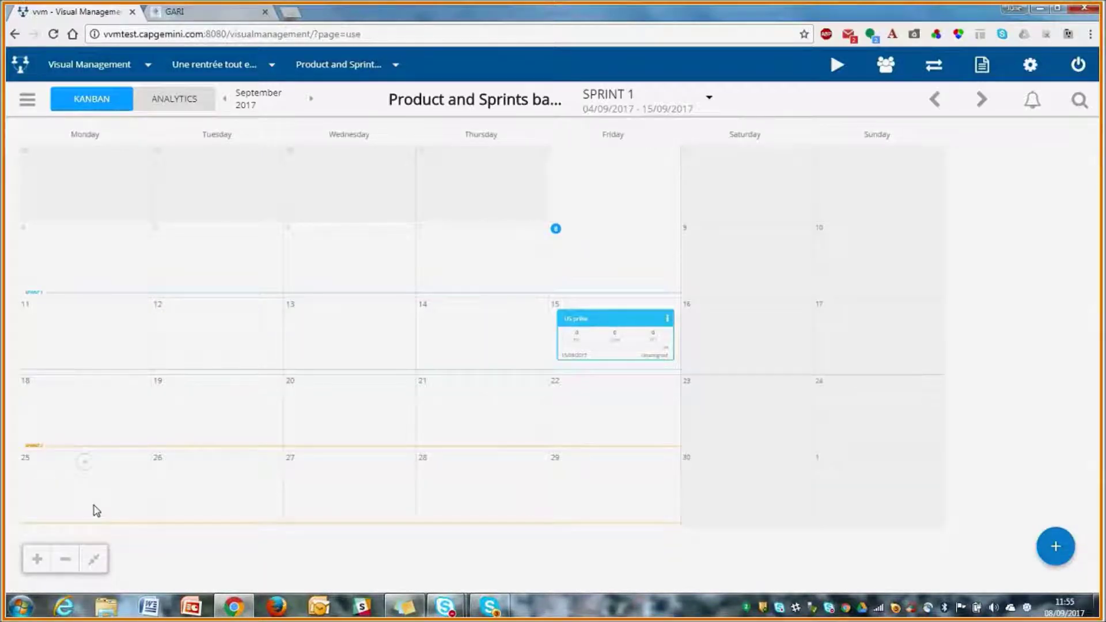
pyautogui.click(310, 101)
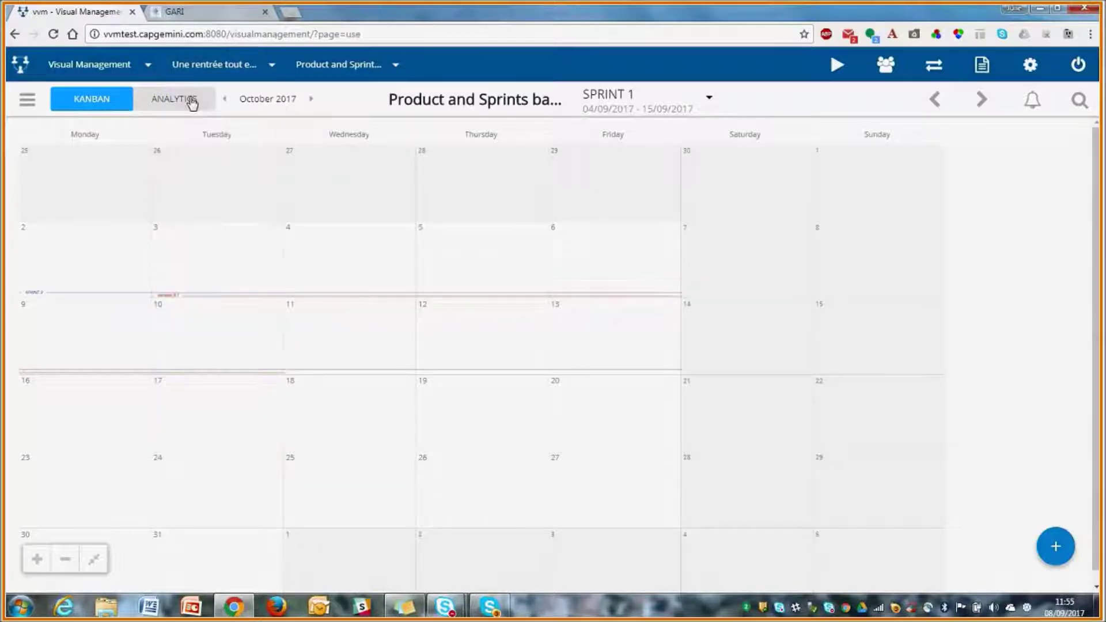
# - Open the planner's analytics and examine the Planning Overview pie chart beside the velocity chart
pyautogui.click(192, 102)
pyautogui.scroll(-4, 288, 271)
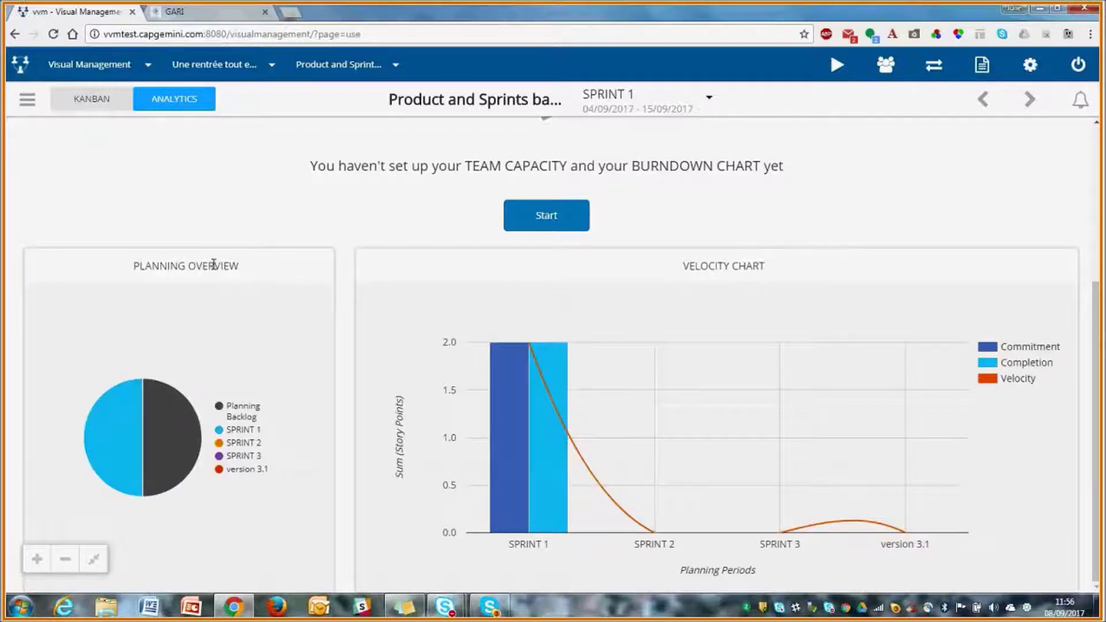
pyautogui.moveTo(168, 396)
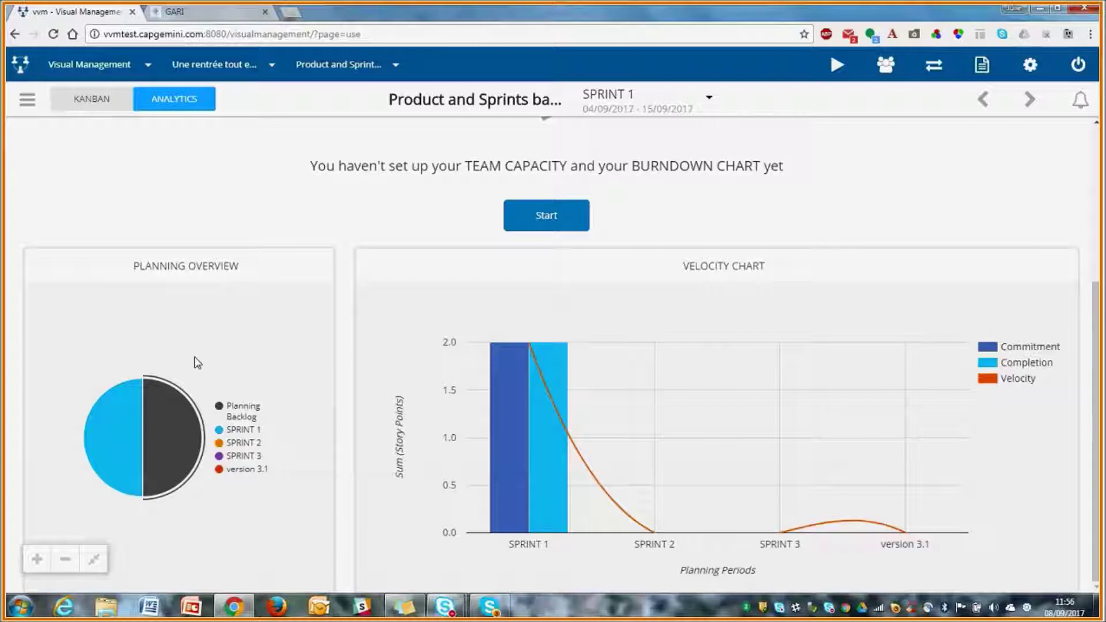
pyautogui.moveTo(177, 429)
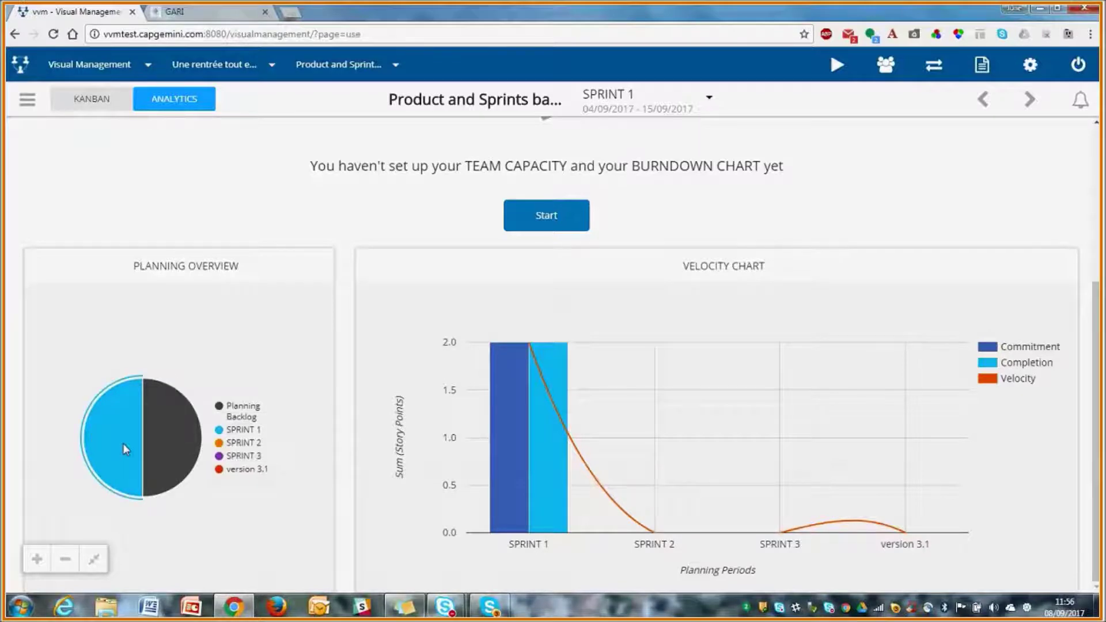
# - Inspect each period's details in the planning overview and velocity charts, and view the date settings for team capacity and burndown
pyautogui.moveTo(114, 443)
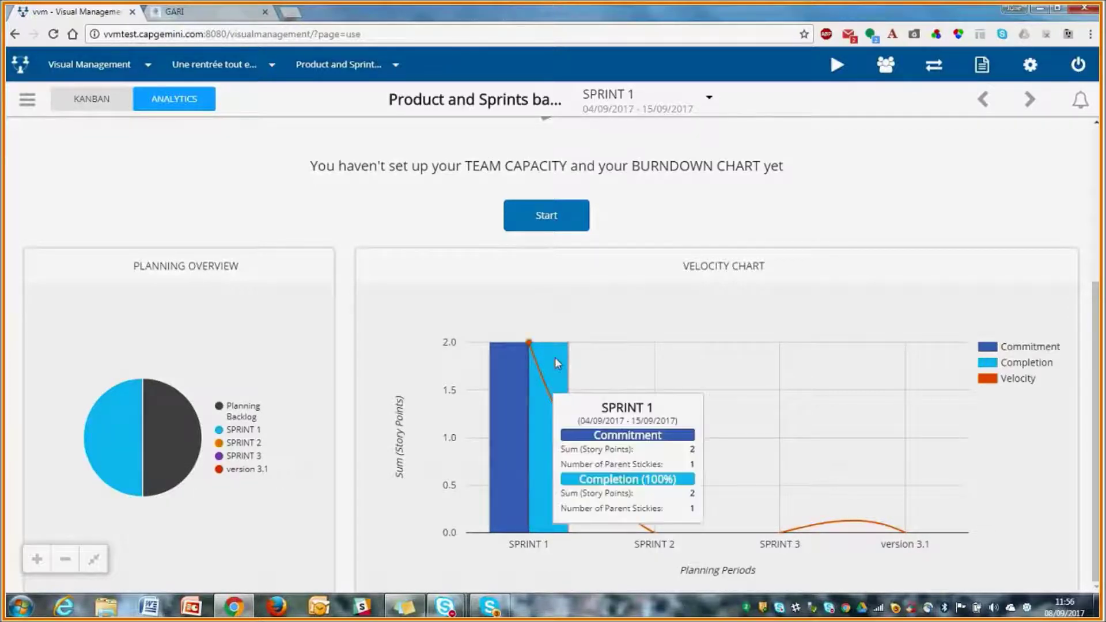
pyautogui.moveTo(669, 353)
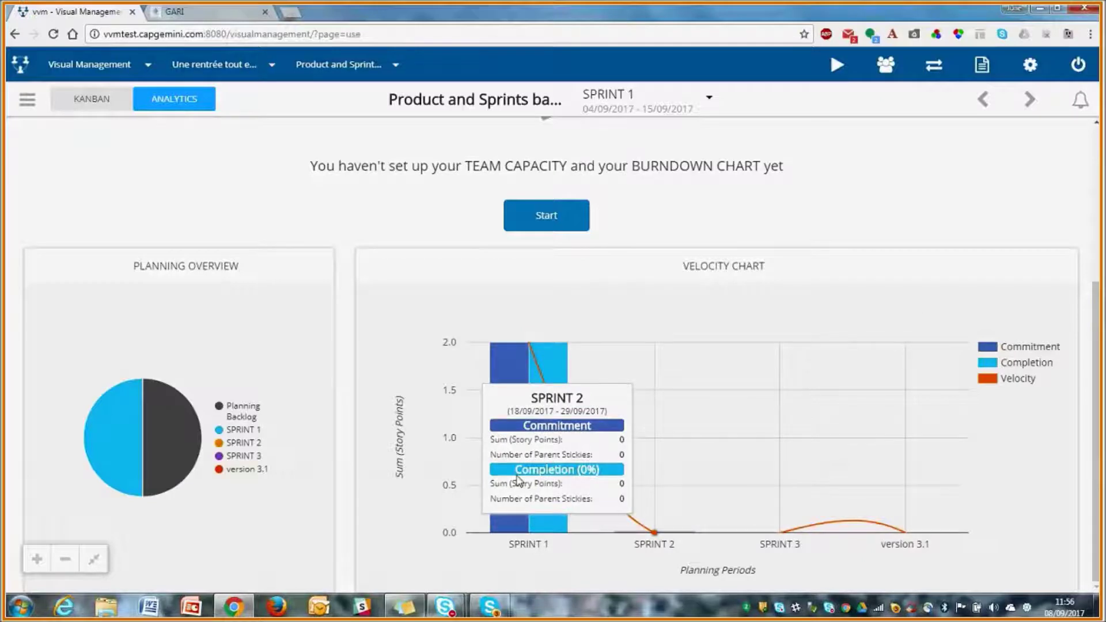
pyautogui.moveTo(498, 365)
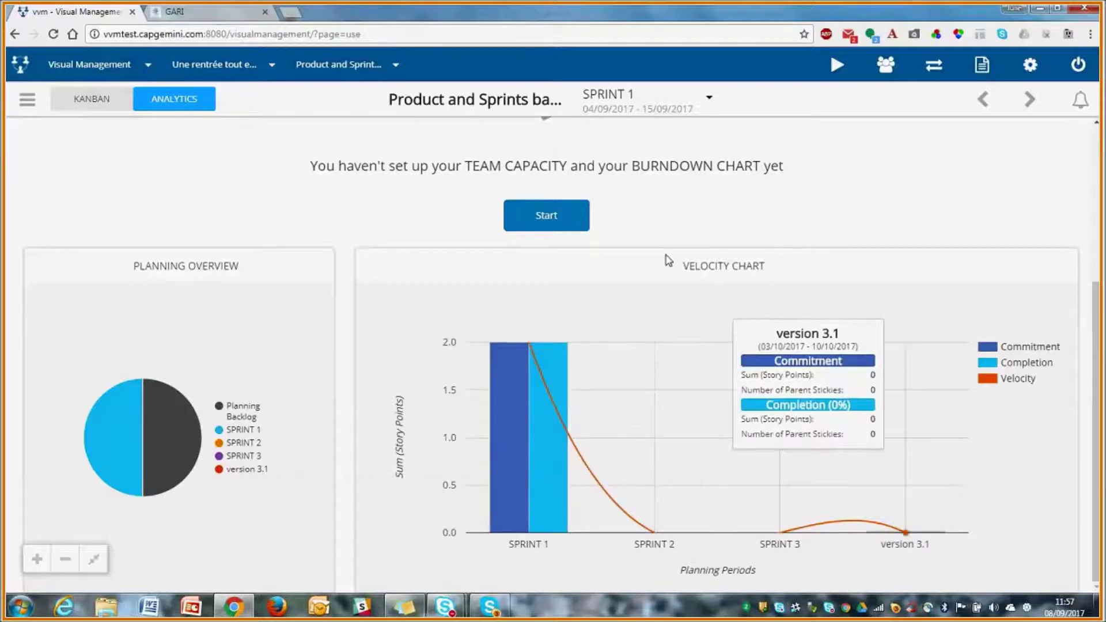
pyautogui.scroll(4, 383, 333)
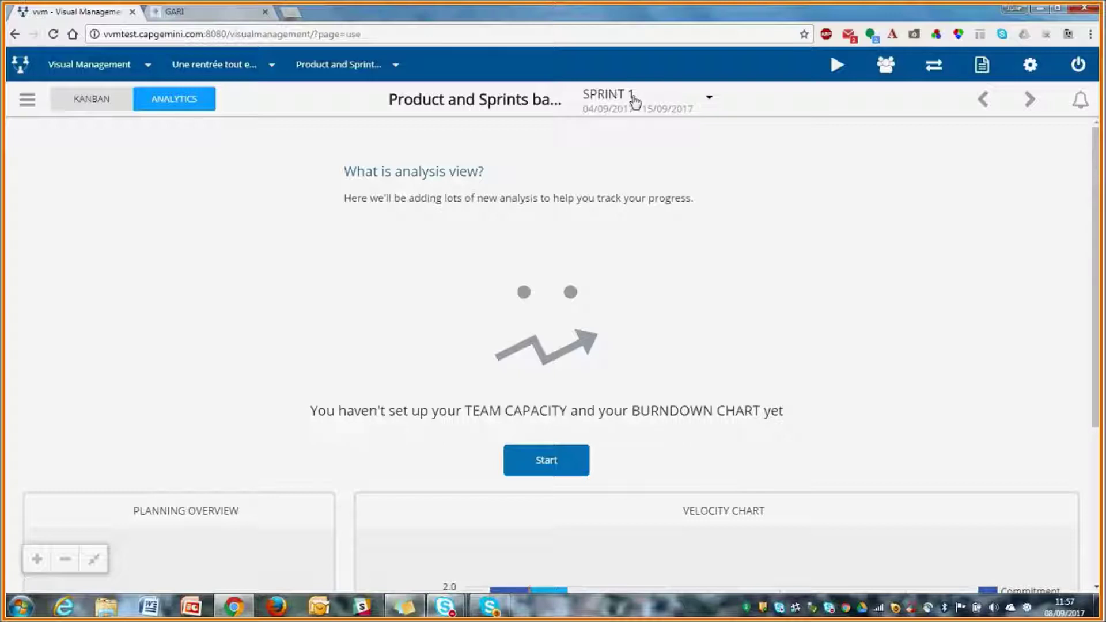
pyautogui.click(578, 469)
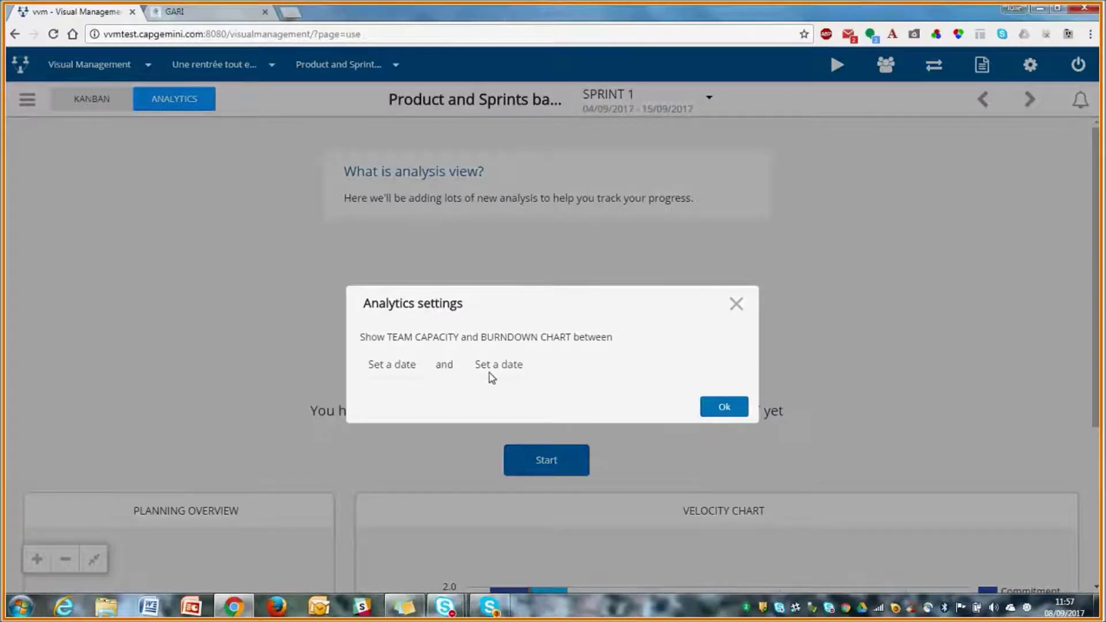
pyautogui.click(734, 303)
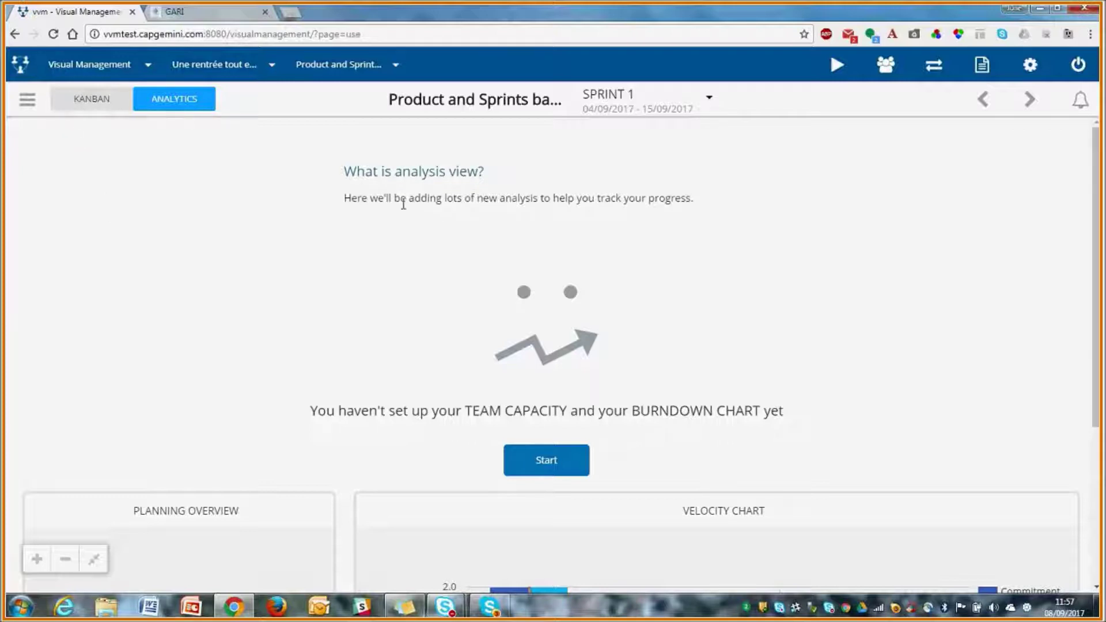
# - Open the Product & Sprints Backlogs [COMPLETE] planner from the dashboard and expand the stacked Done tasks of both parent stories
pyautogui.click(94, 560)
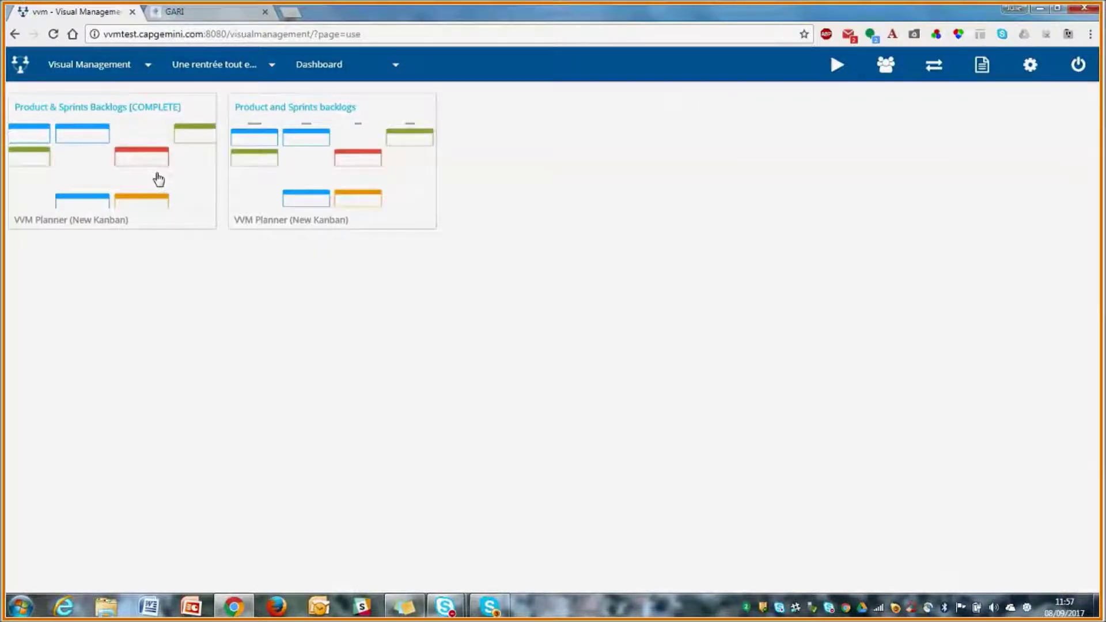
pyautogui.click(154, 175)
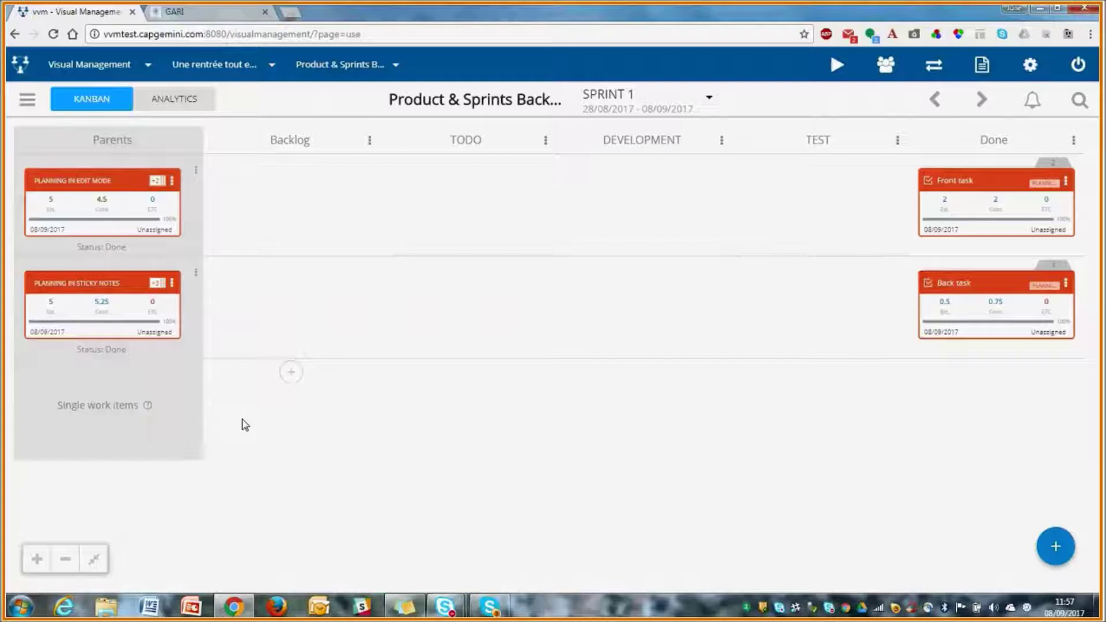
pyautogui.click(27, 101)
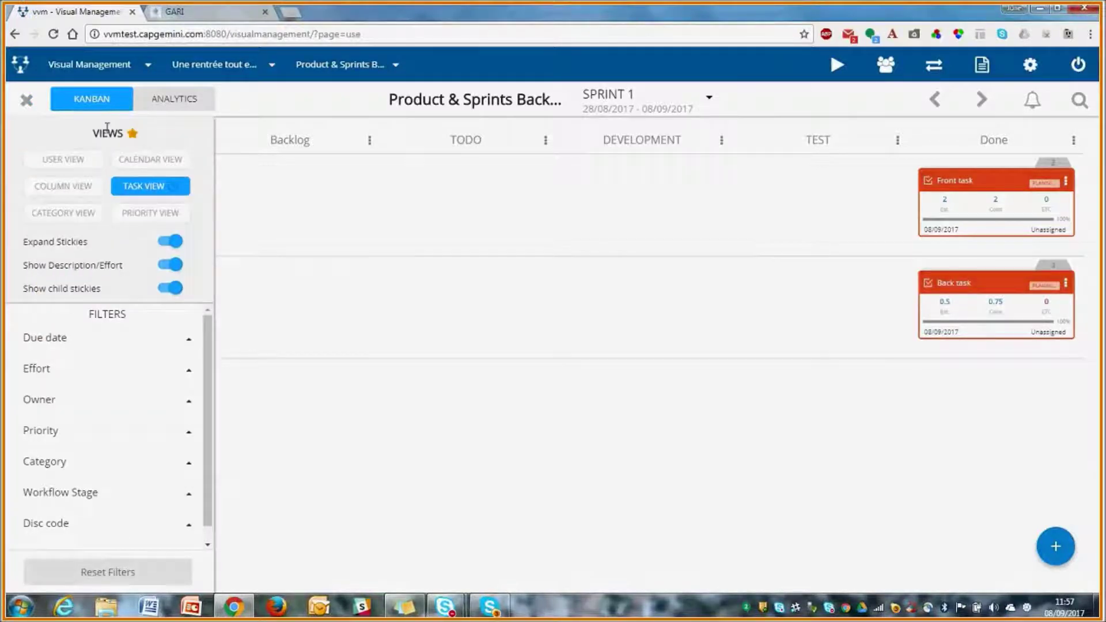
pyautogui.click(27, 101)
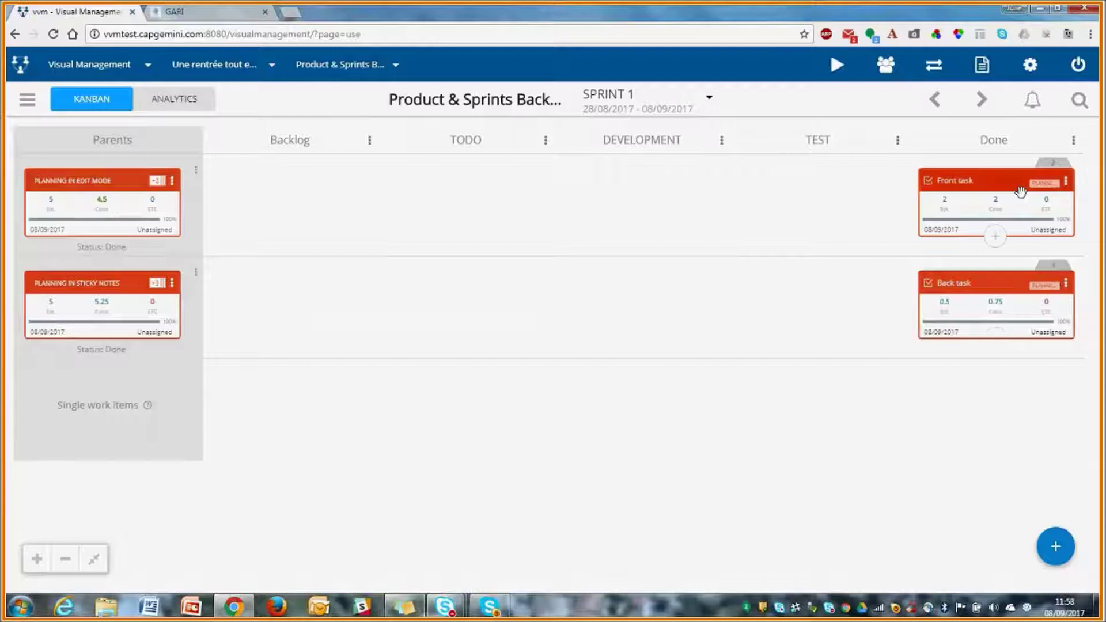
pyautogui.click(1050, 168)
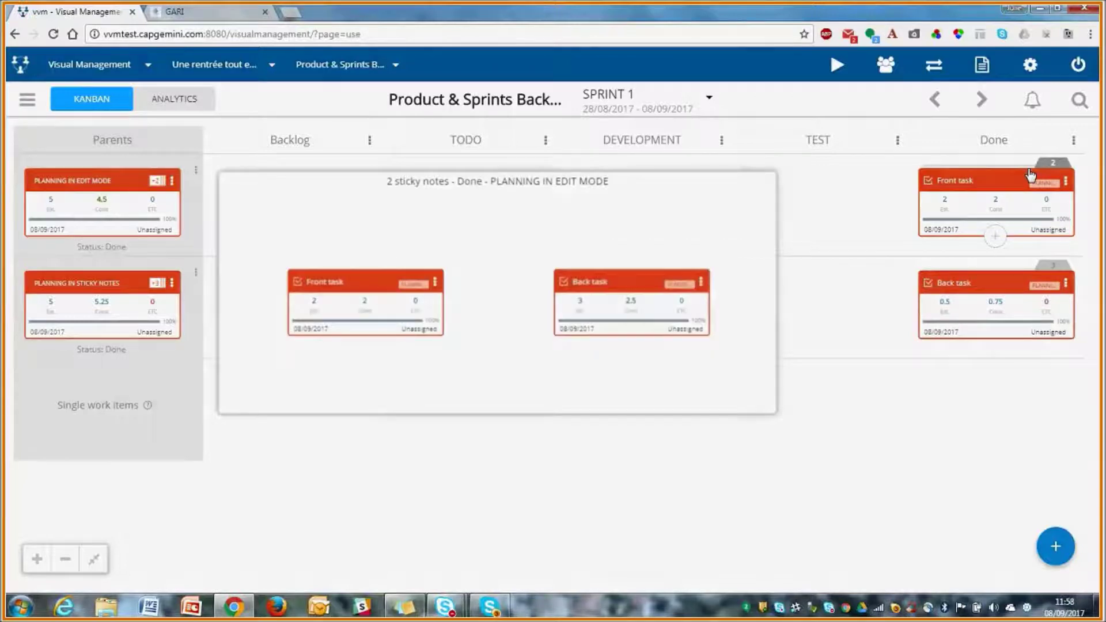
pyautogui.click(1050, 268)
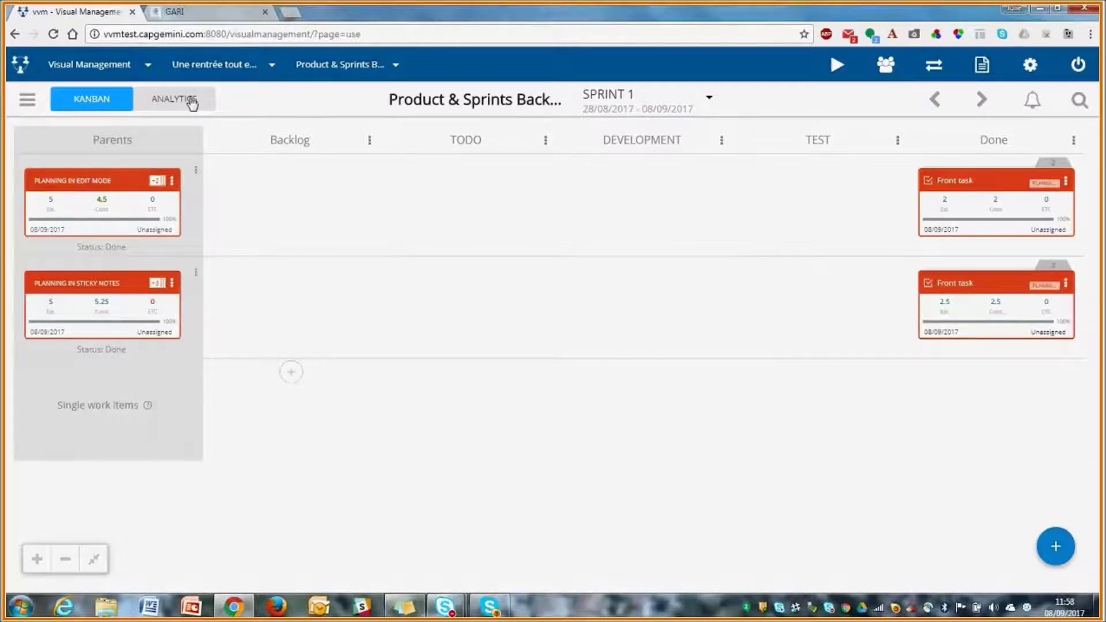
# - Open this planner's analytics and examine SPRINT 1's commitment and completion in the velocity chart
pyautogui.click(191, 103)
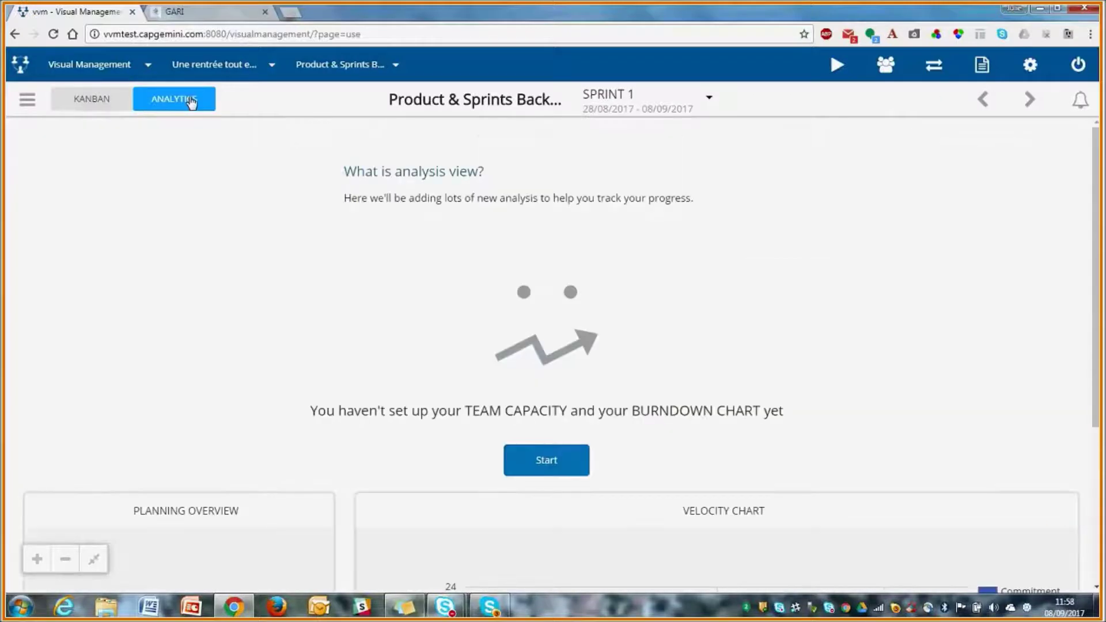
pyautogui.scroll(-4, 425, 259)
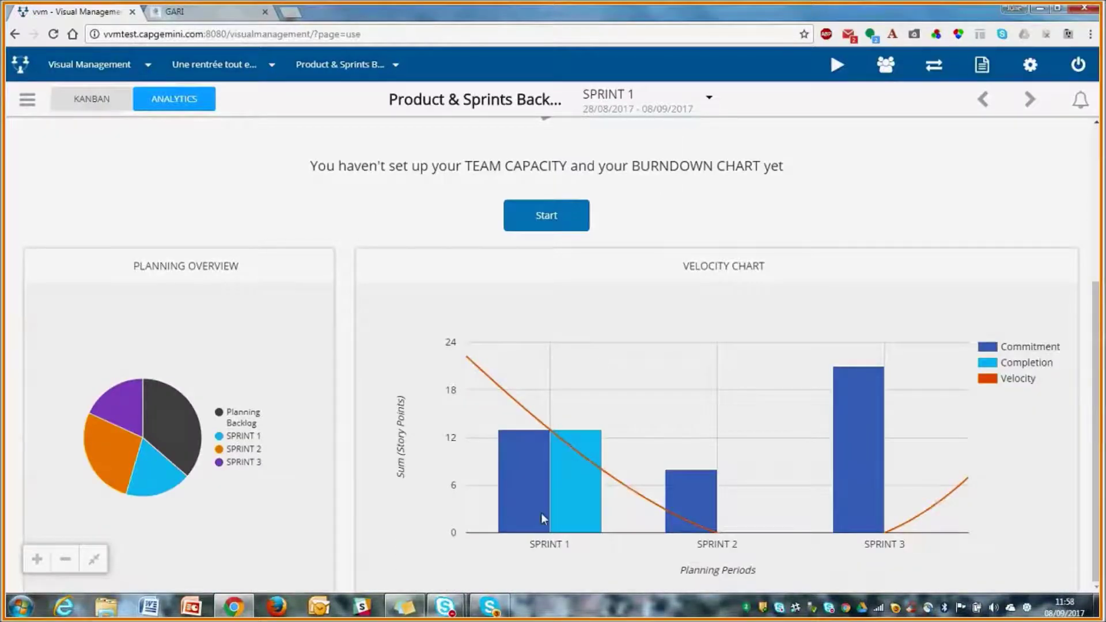
pyautogui.moveTo(551, 451)
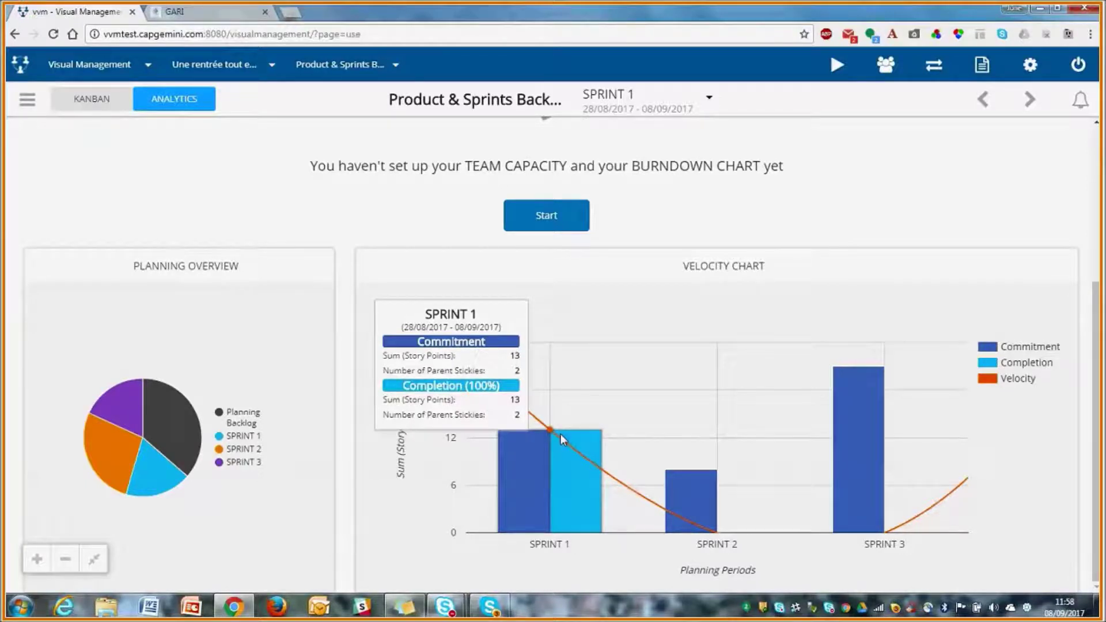
# - Switch the planner to SPRINT 2 and examine that sprint's bars in the velocity chart
pyautogui.click(67, 107)
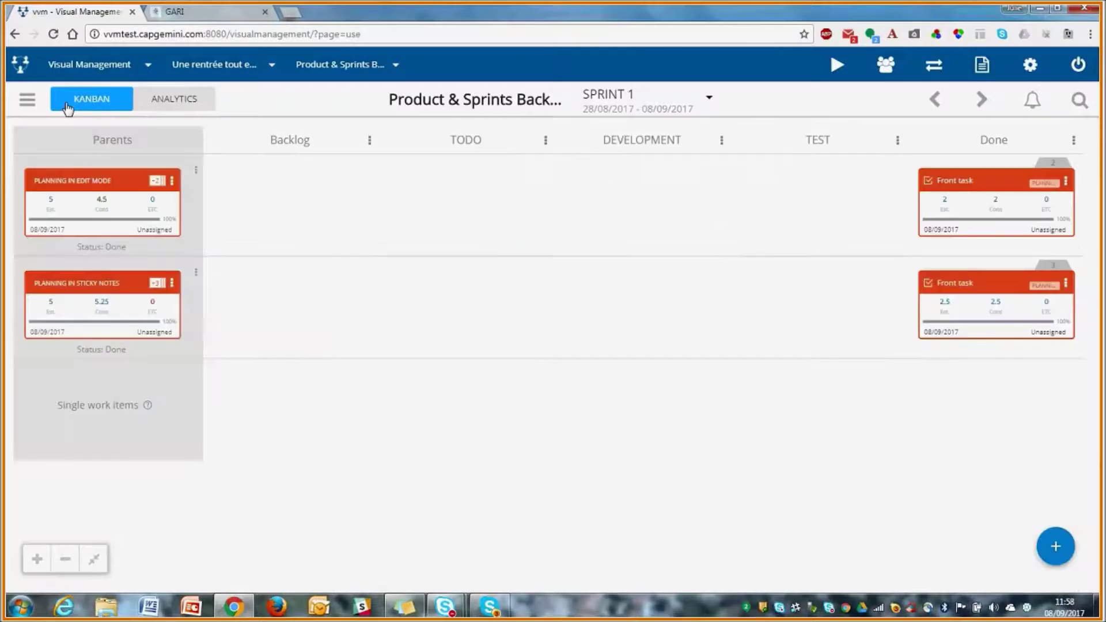
pyautogui.click(618, 105)
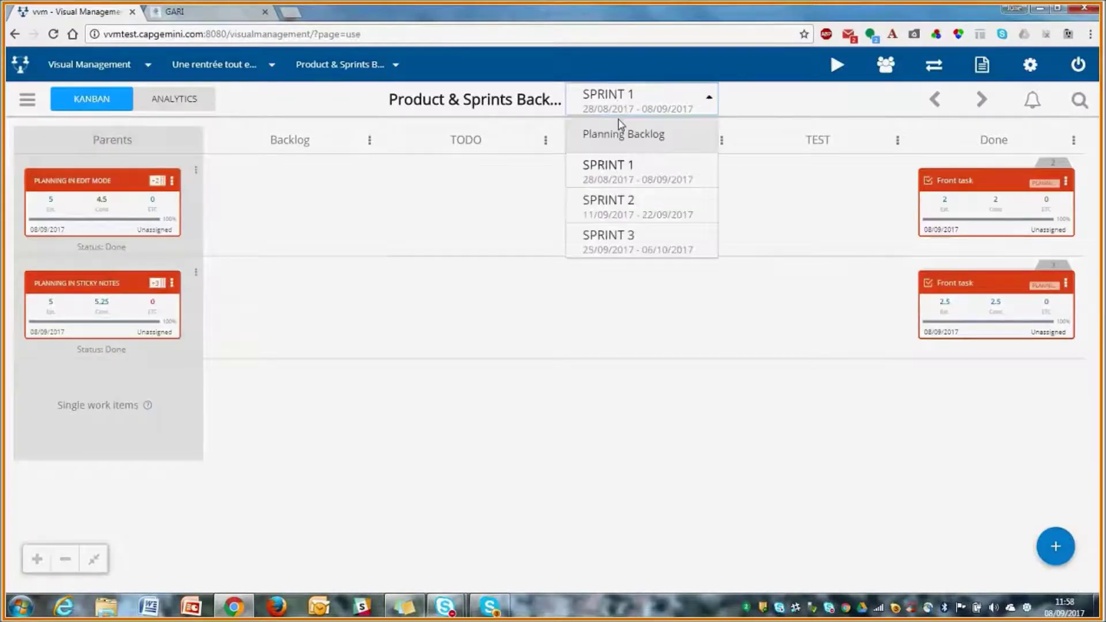
pyautogui.click(623, 205)
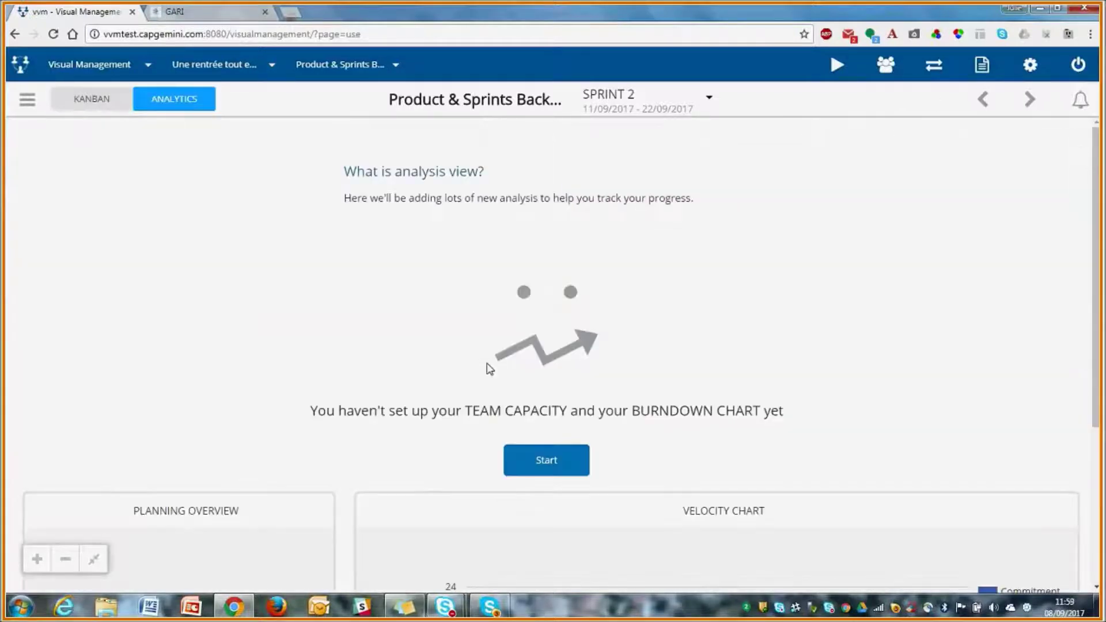
pyautogui.scroll(-4, 489, 368)
pyautogui.moveTo(728, 533)
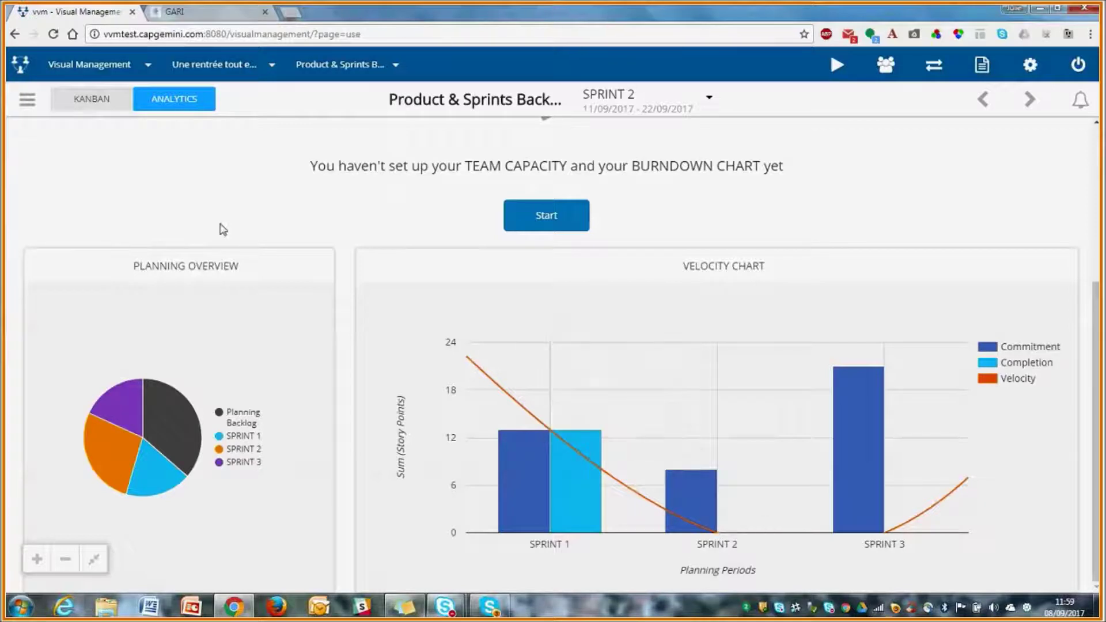
# - Set the Regression tests task of UPGRADE POSTGRESQL to 1.5 consumed and 0 estimate to complete, and save it
pyautogui.click(115, 104)
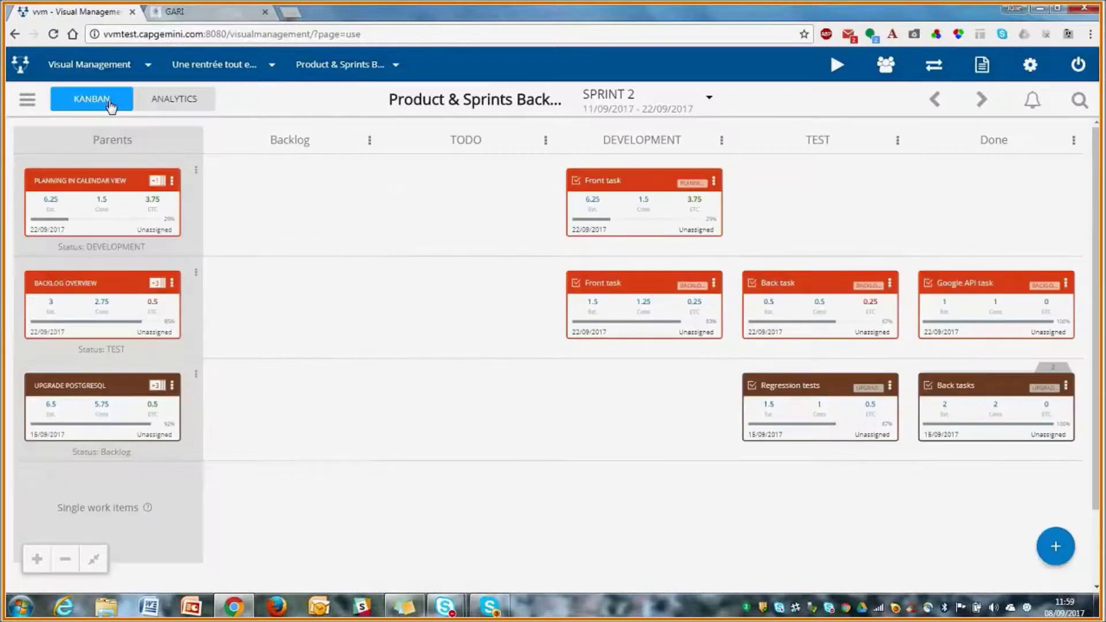
pyautogui.click(802, 401)
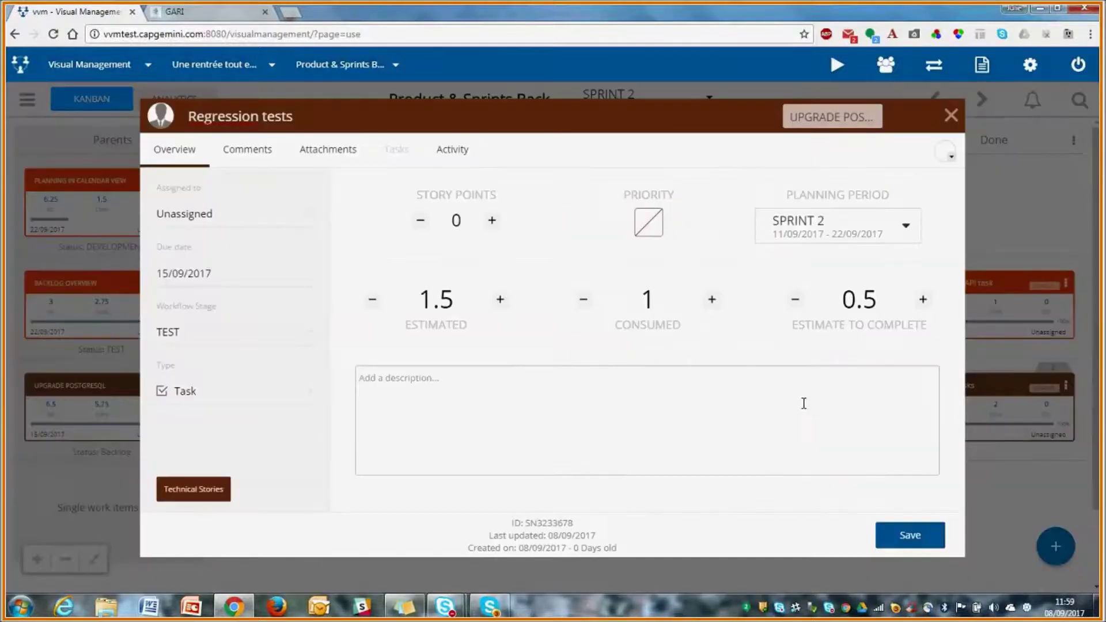
pyautogui.click(711, 300)
pyautogui.click(789, 301)
pyautogui.click(890, 537)
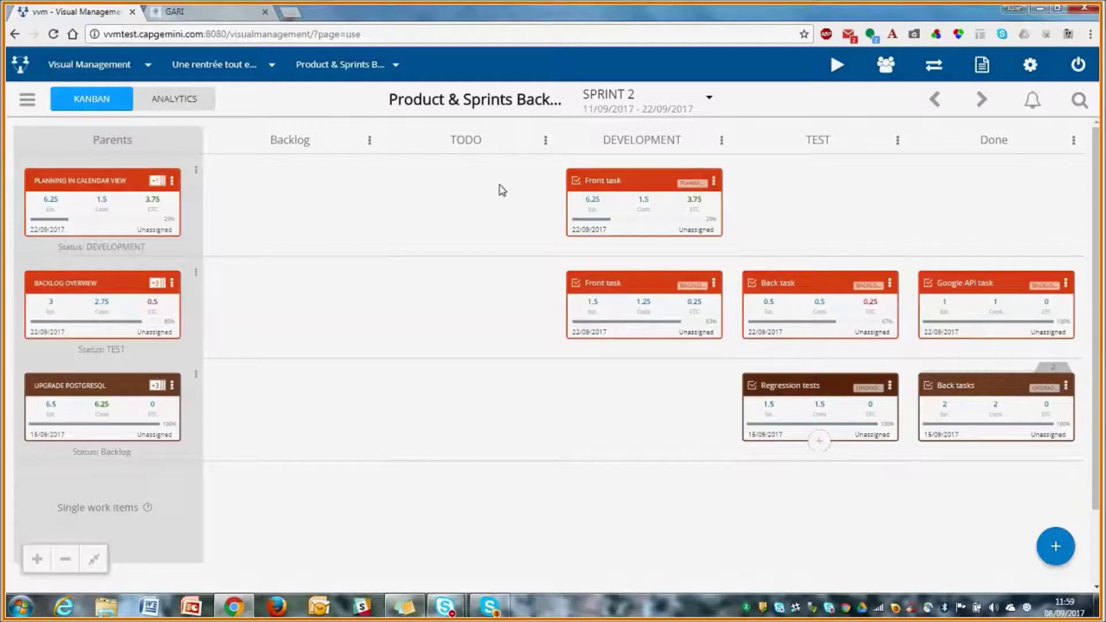
# - Check the SPRINT 2 analytics for the effect of the updated Regression tests task
pyautogui.click(190, 65)
pyautogui.click(160, 103)
pyautogui.scroll(-1, 568, 373)
pyautogui.scroll(-3, 568, 374)
pyautogui.scroll(4, 650, 417)
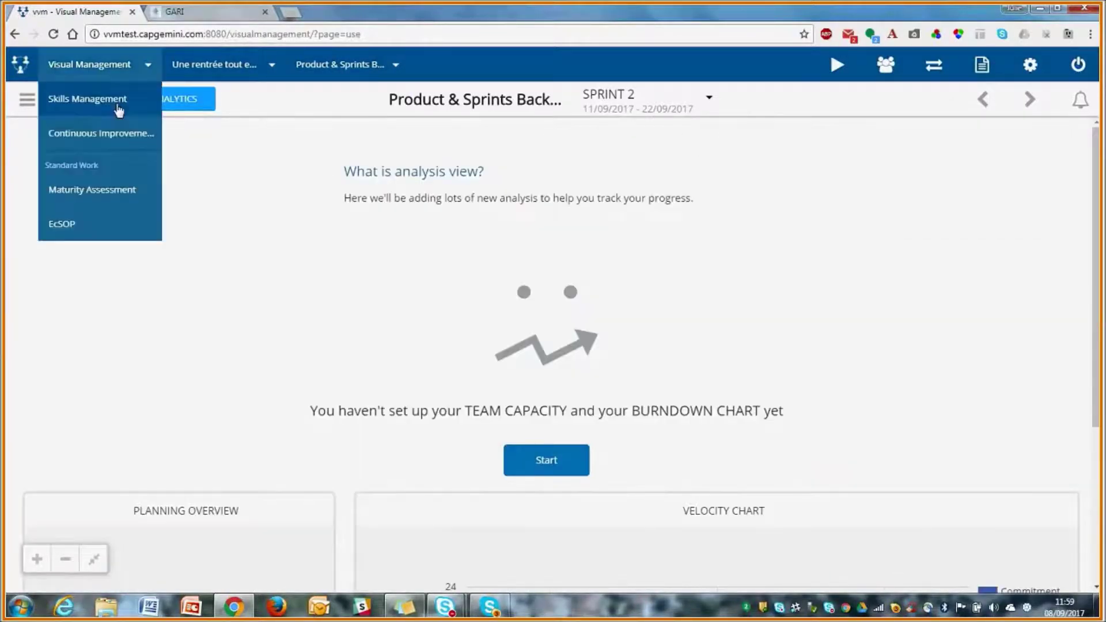
# - Set the story points of the UPGRADE POSTGRESQL parent note to 1 on the Kanban board and save the note
pyautogui.click(69, 104)
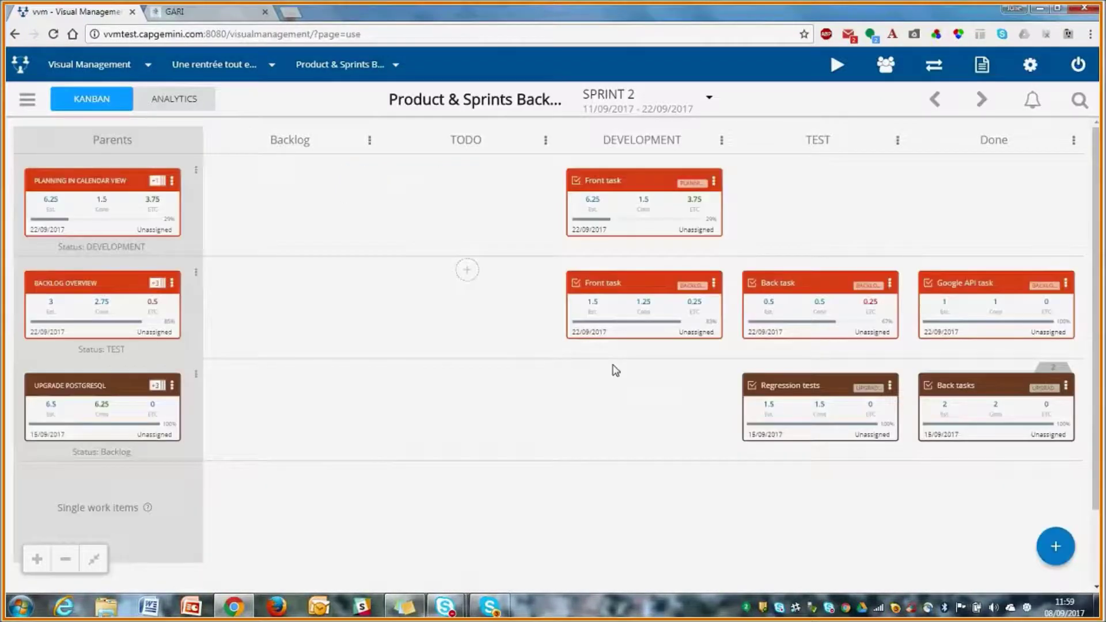
pyautogui.click(133, 424)
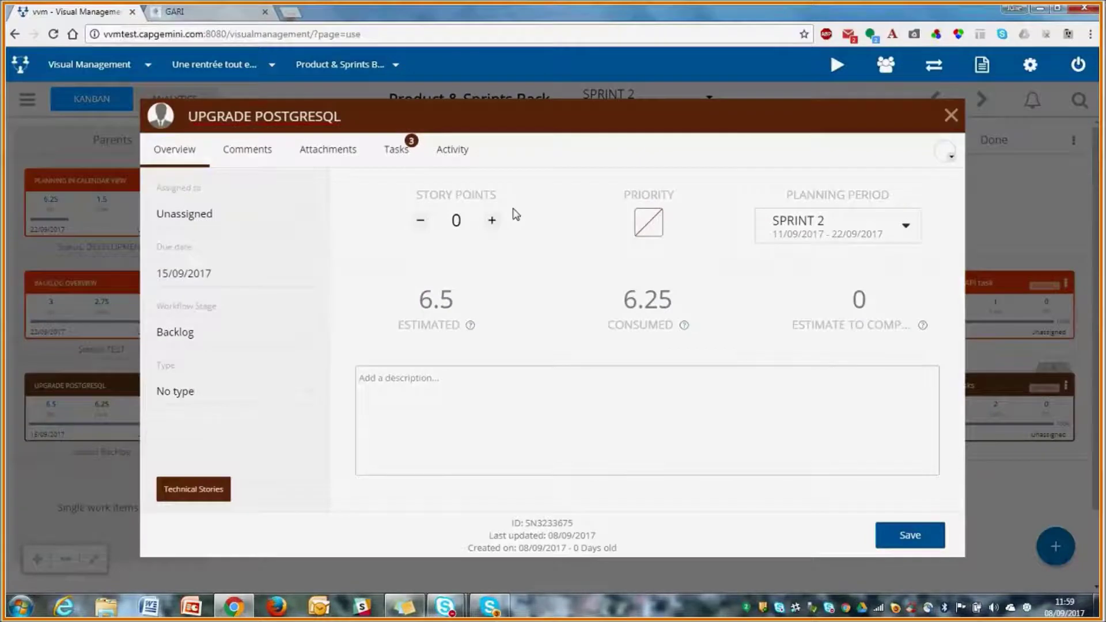
pyautogui.click(491, 220)
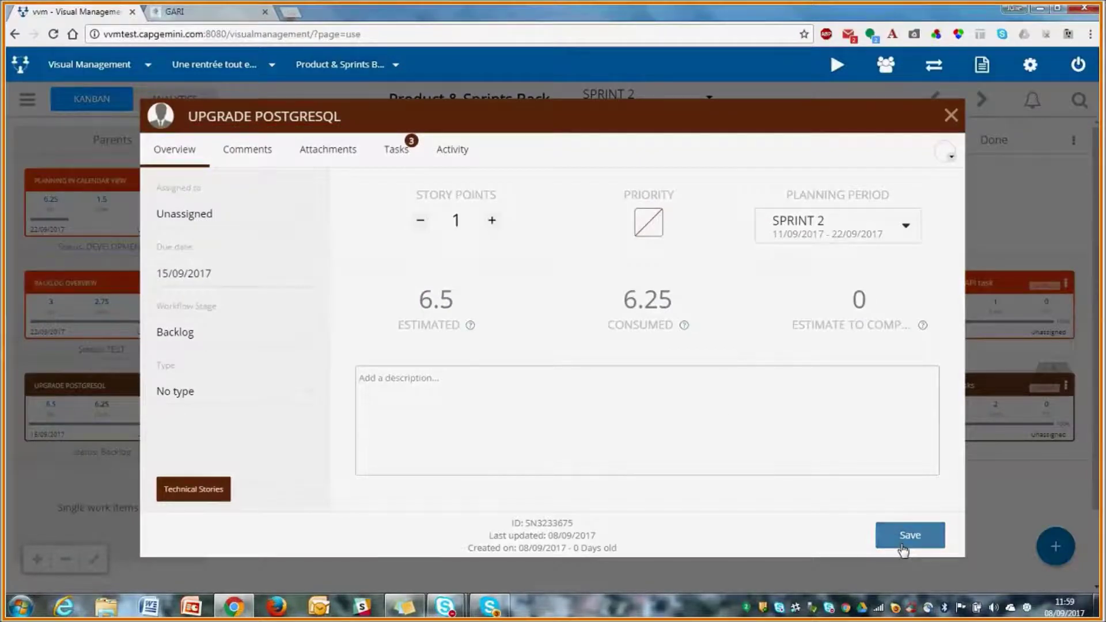
pyautogui.click(903, 547)
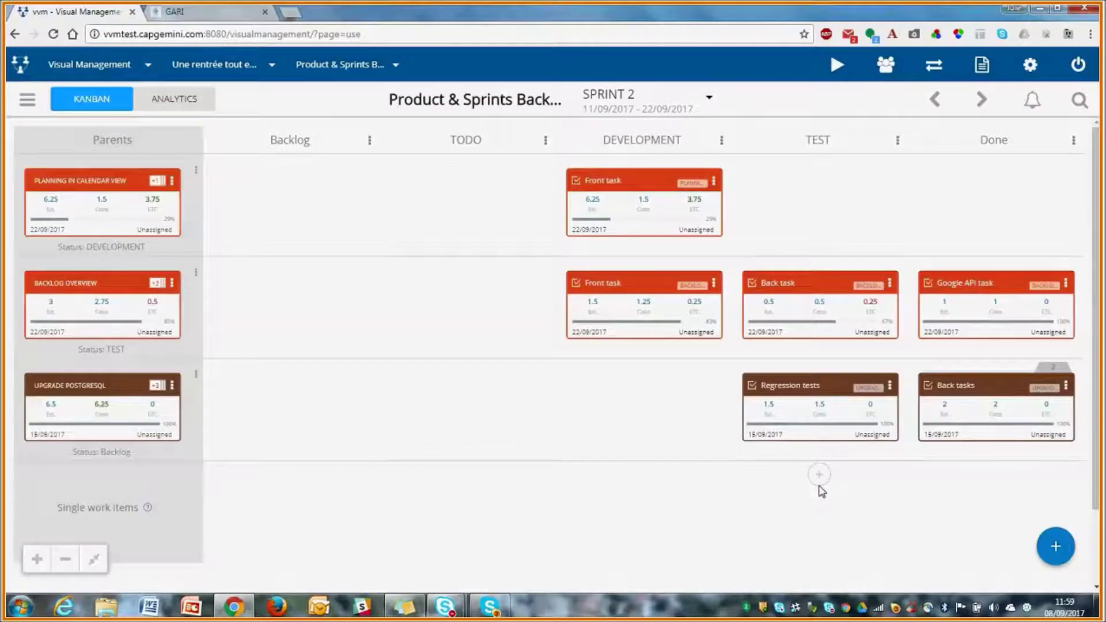
# - Reopen the analytics and inspect SPRINT 2's commitment and completion details in the velocity chart
pyautogui.click(196, 101)
pyautogui.scroll(-4, 583, 338)
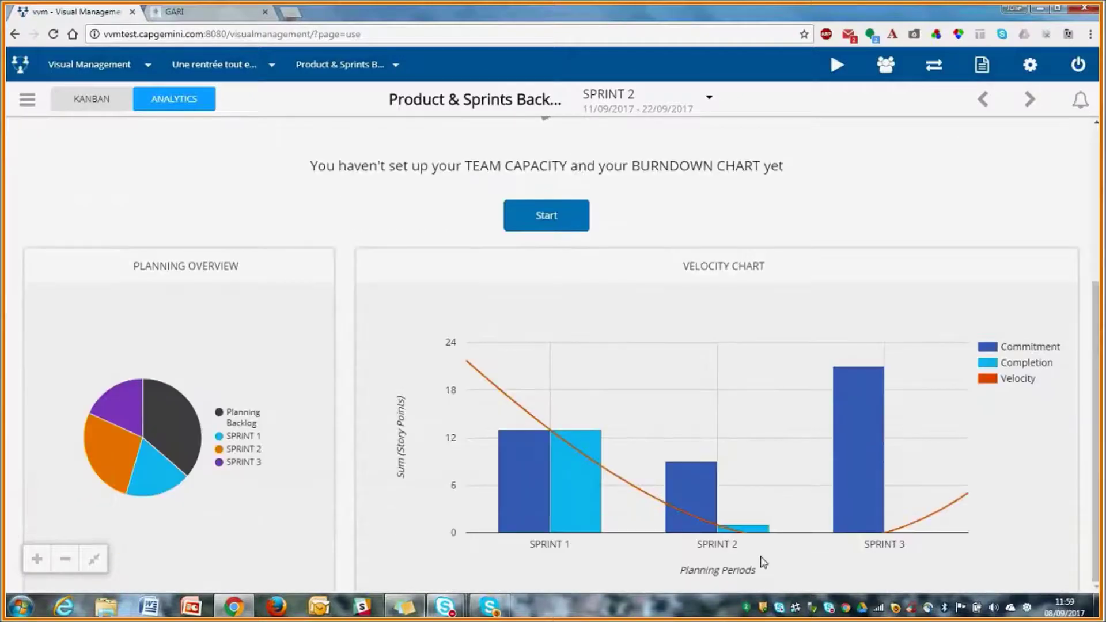
pyautogui.moveTo(750, 514)
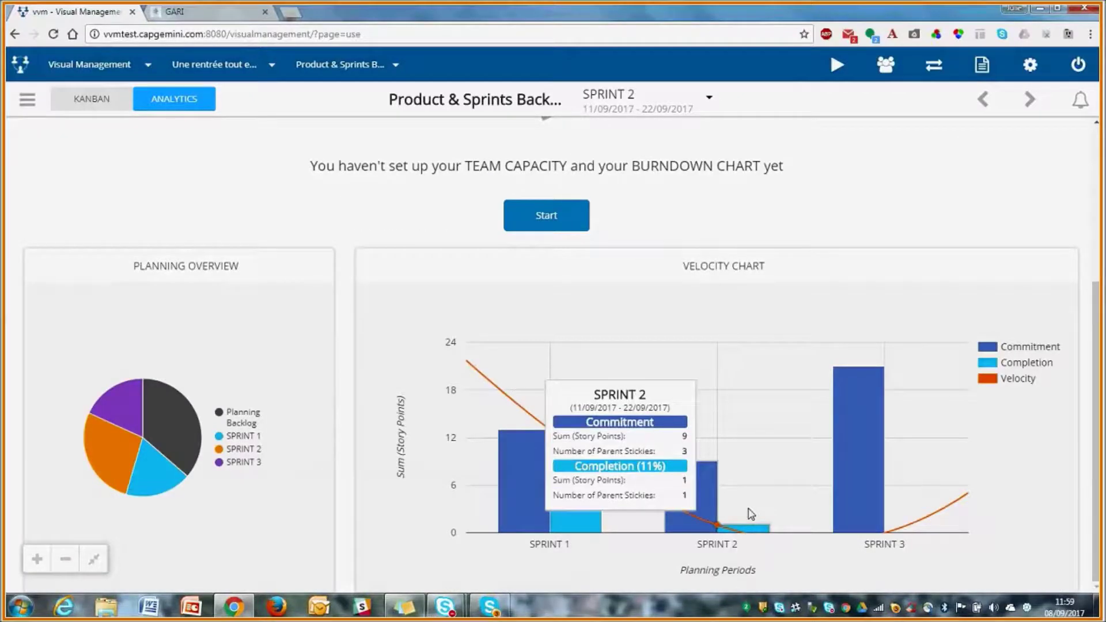
# - Move BACKLOG OVERVIEW's Back task and Front task to Done on the Kanban board, and save the BACKLOG OVERVIEW parent note
pyautogui.click(100, 99)
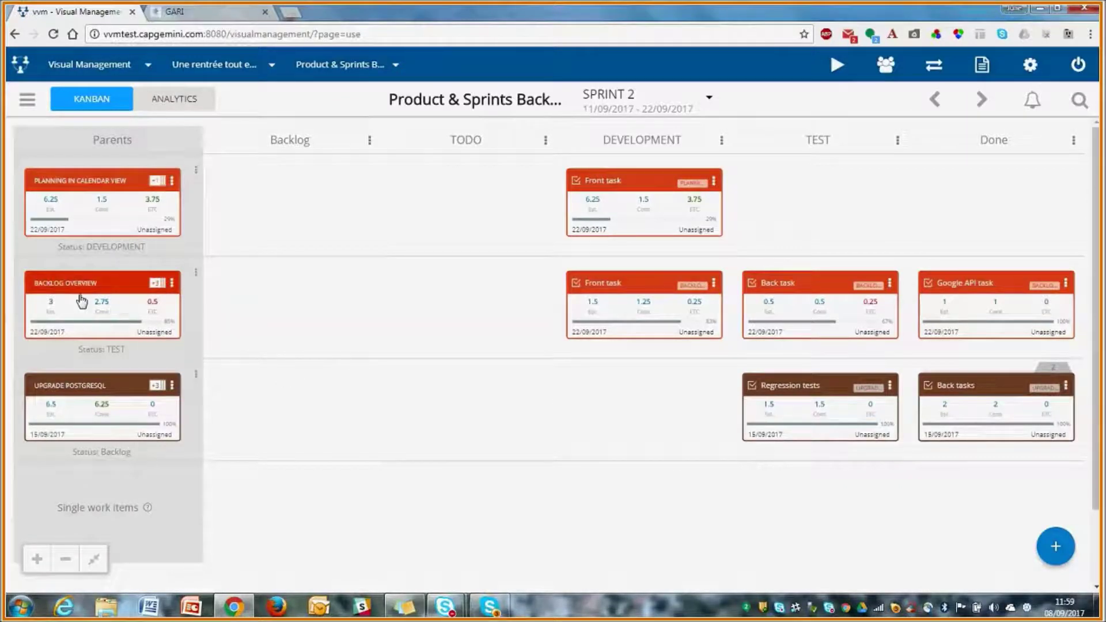
pyautogui.moveTo(766, 298)
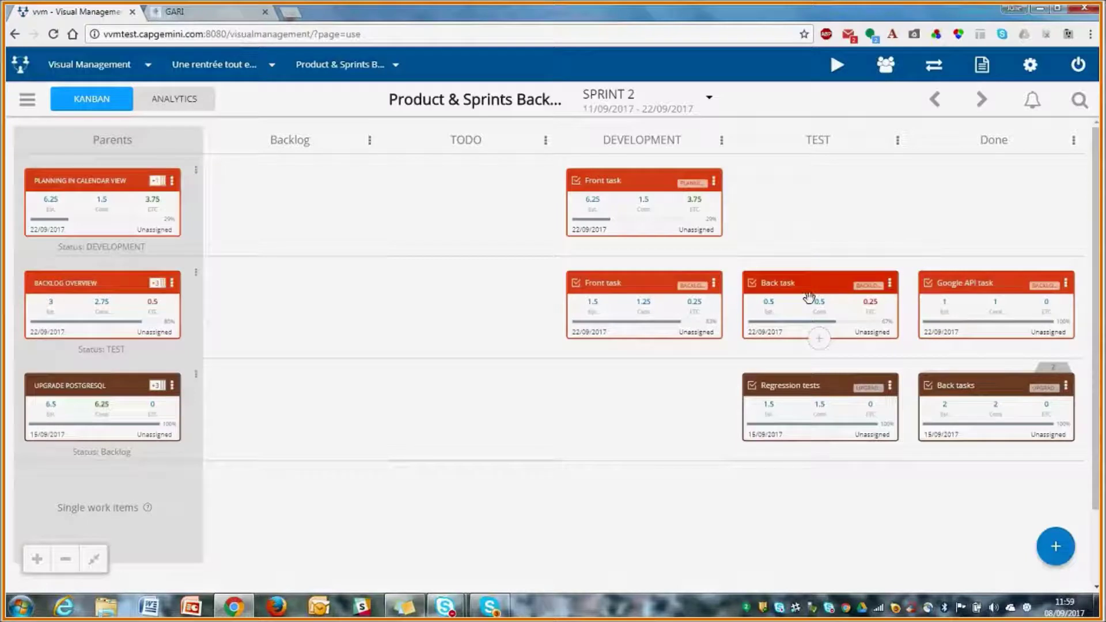
pyautogui.moveTo(817, 296); pyautogui.dragTo(980, 295)
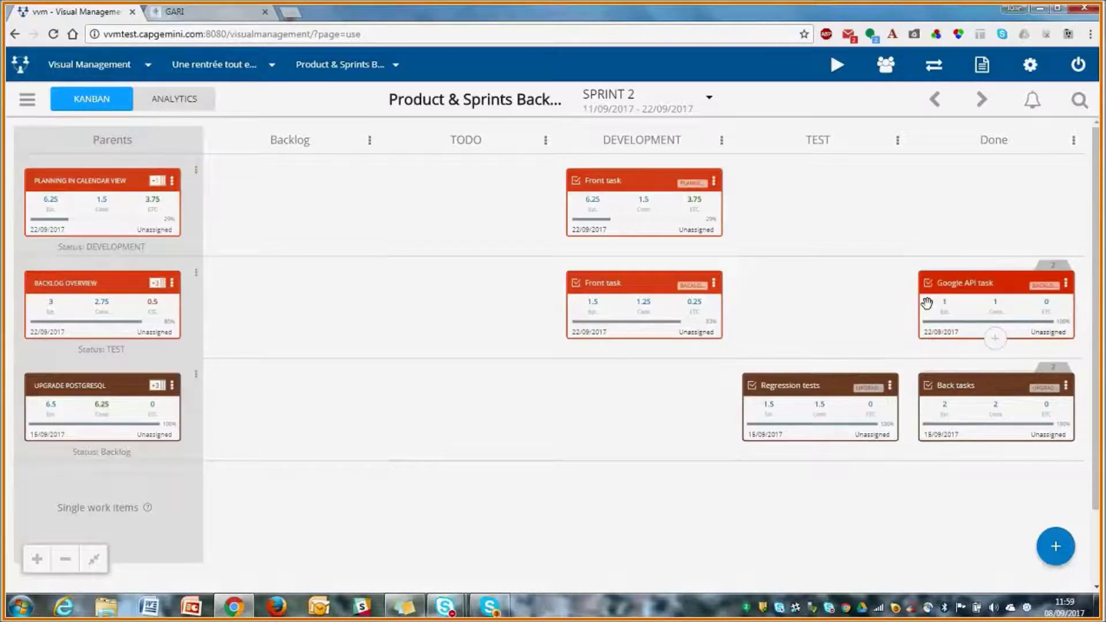
pyautogui.moveTo(694, 295); pyautogui.dragTo(991, 294)
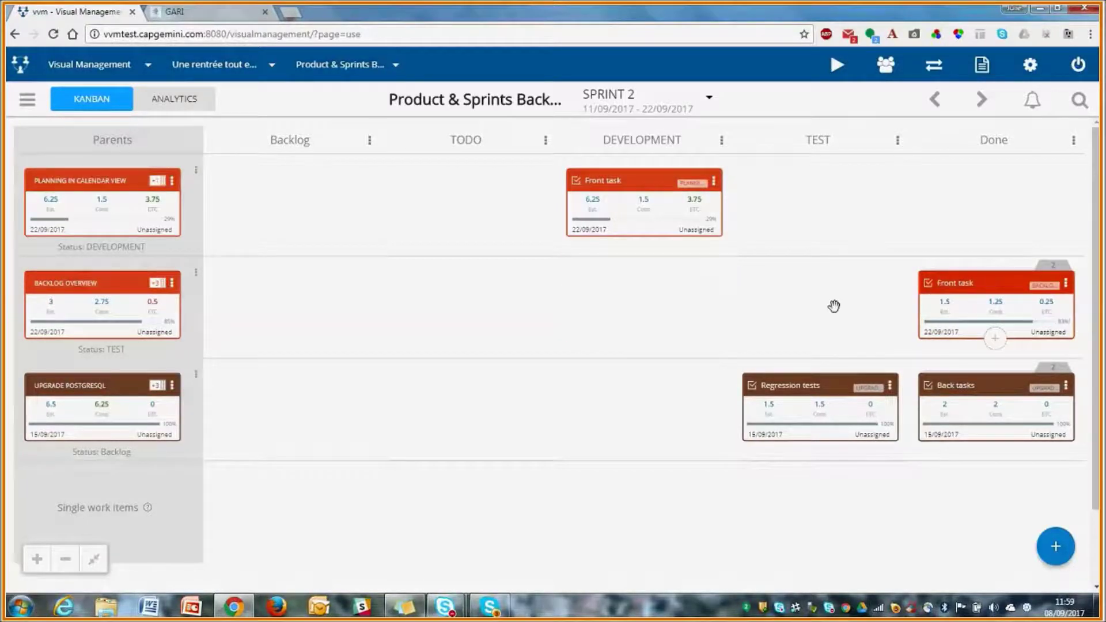
pyautogui.click(109, 320)
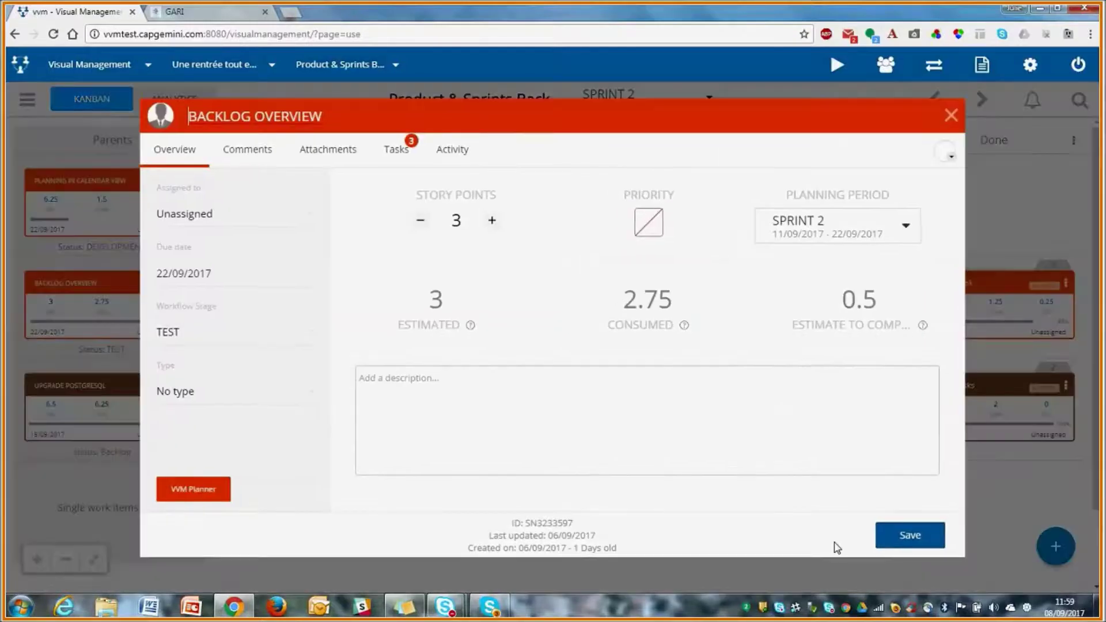
pyautogui.click(899, 535)
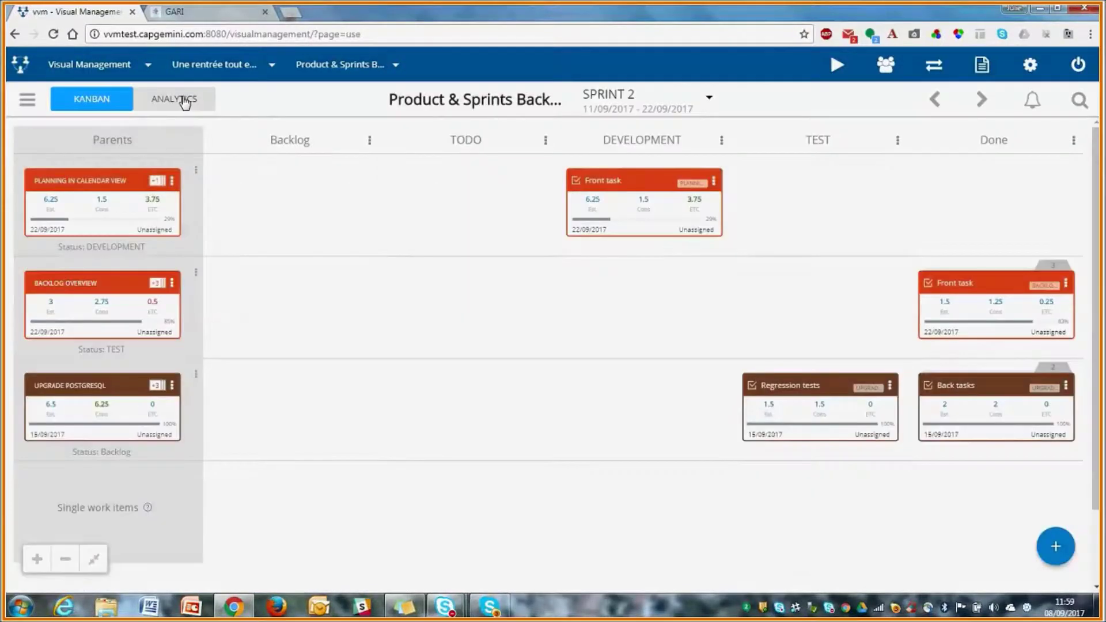
# - Open the analytics and examine SPRINT 2's completion in the velocity chart
pyautogui.click(184, 102)
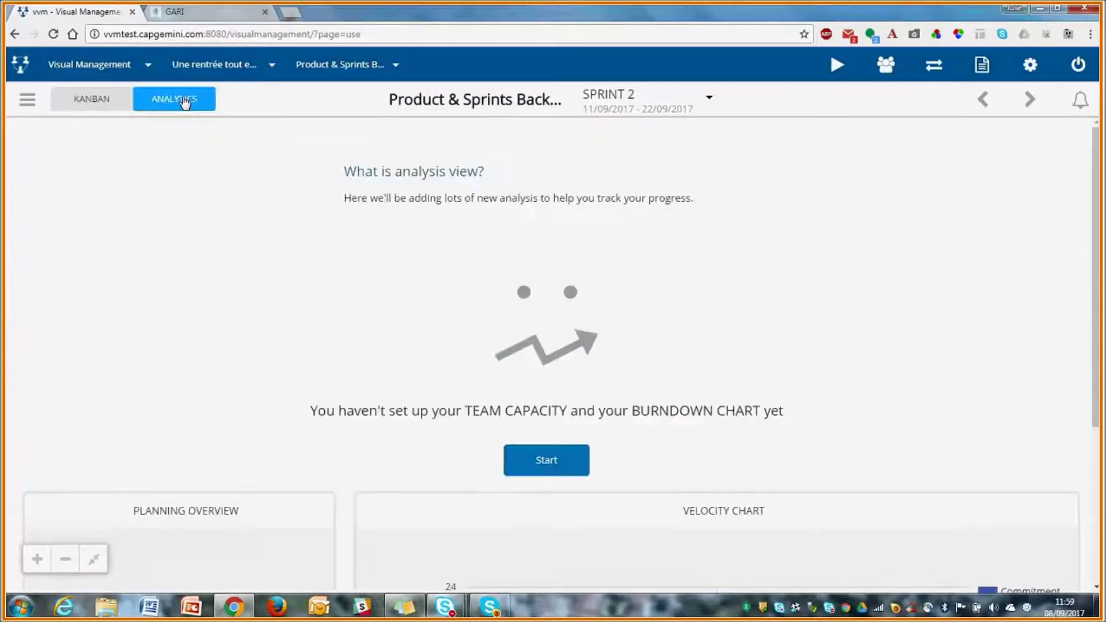
pyautogui.scroll(-4, 603, 375)
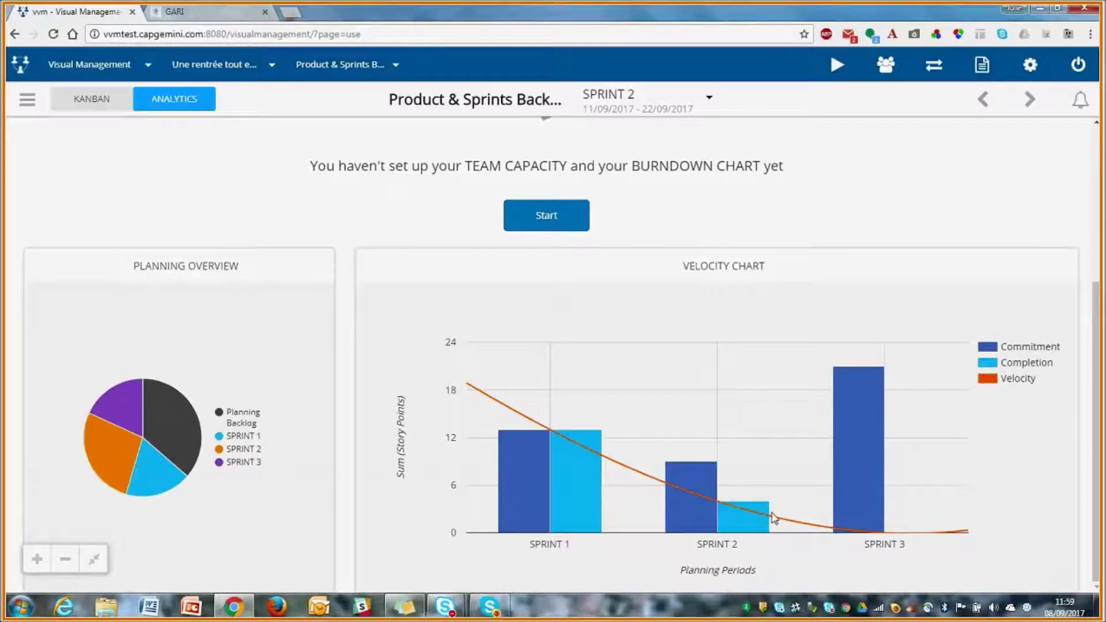
pyautogui.moveTo(744, 520)
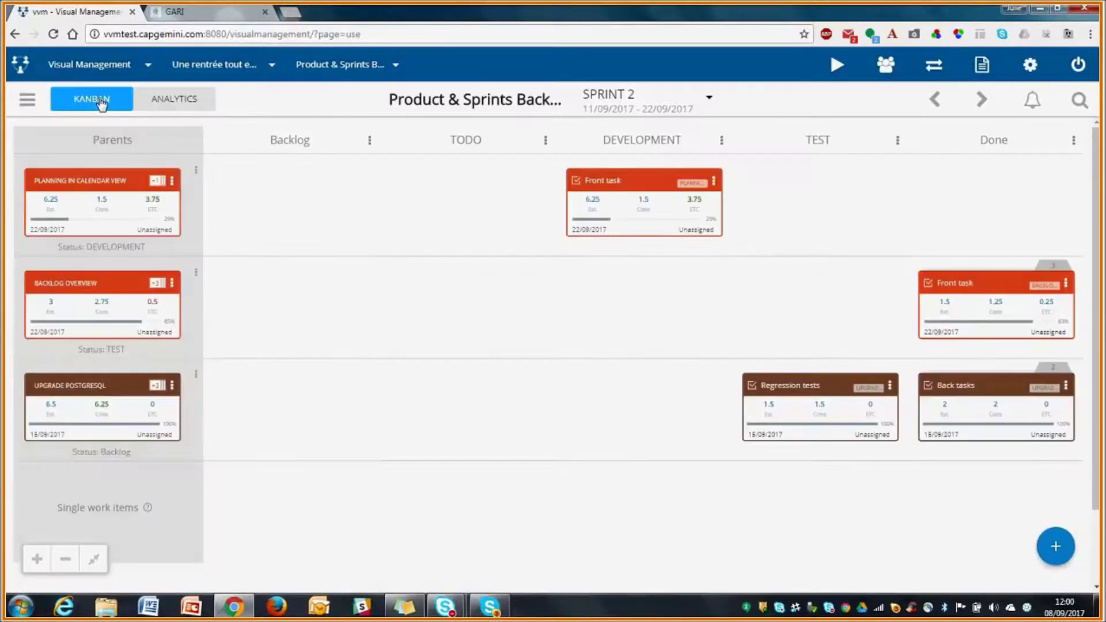
# - Reassign the PLANNING IN CALENDAR VIEW parent note to SPRINT 3 on the Kanban board, including all its child work items, and save it
pyautogui.moveTo(655, 233)
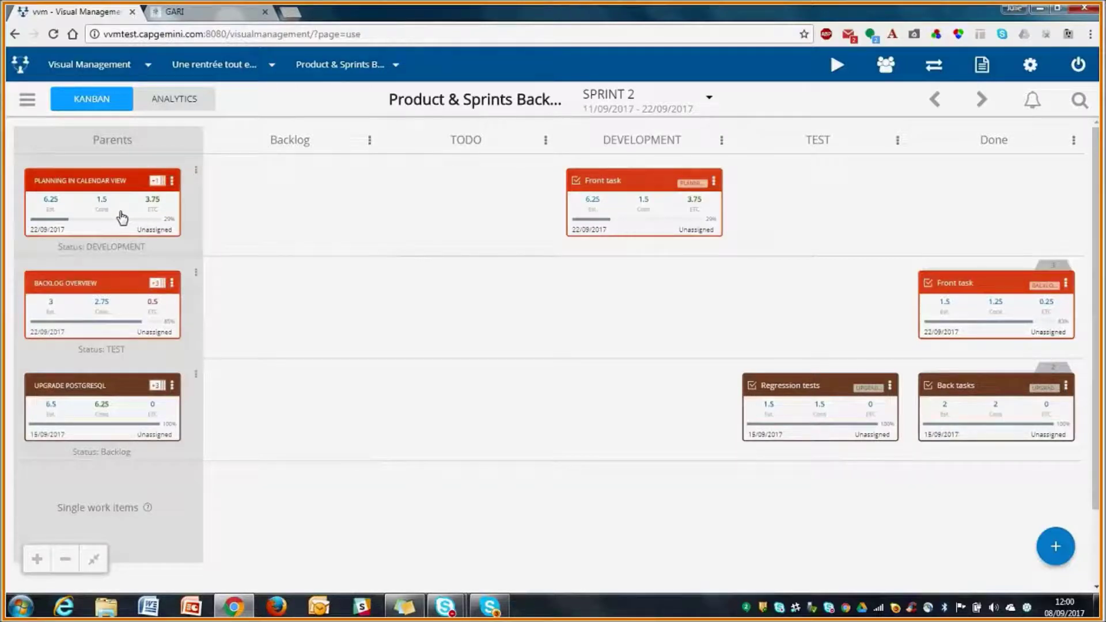
pyautogui.click(152, 199)
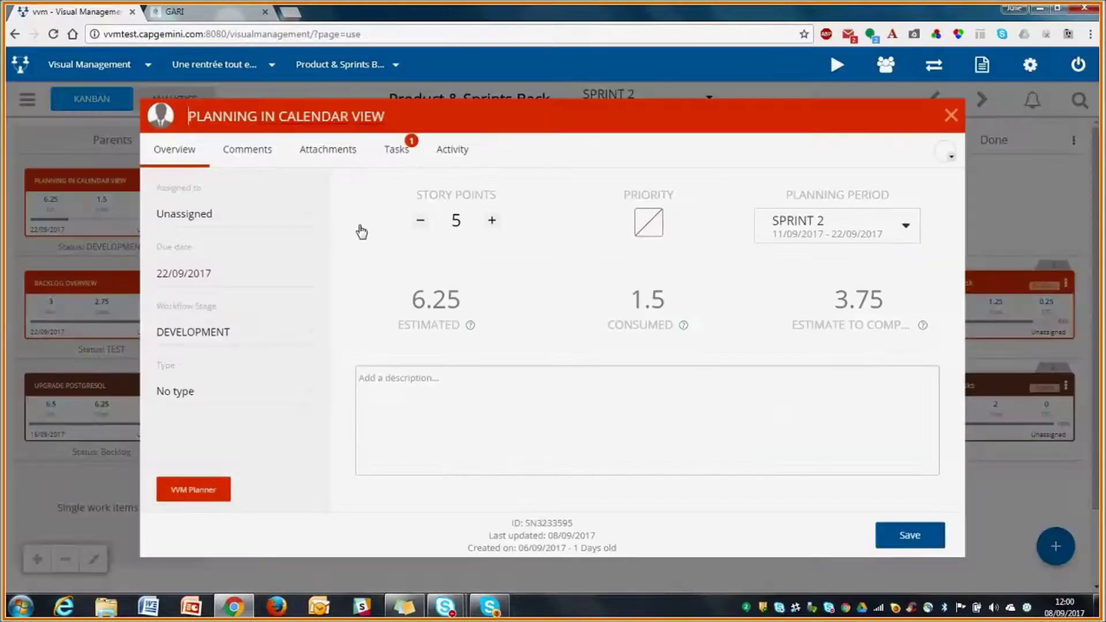
pyautogui.click(821, 227)
pyautogui.click(821, 367)
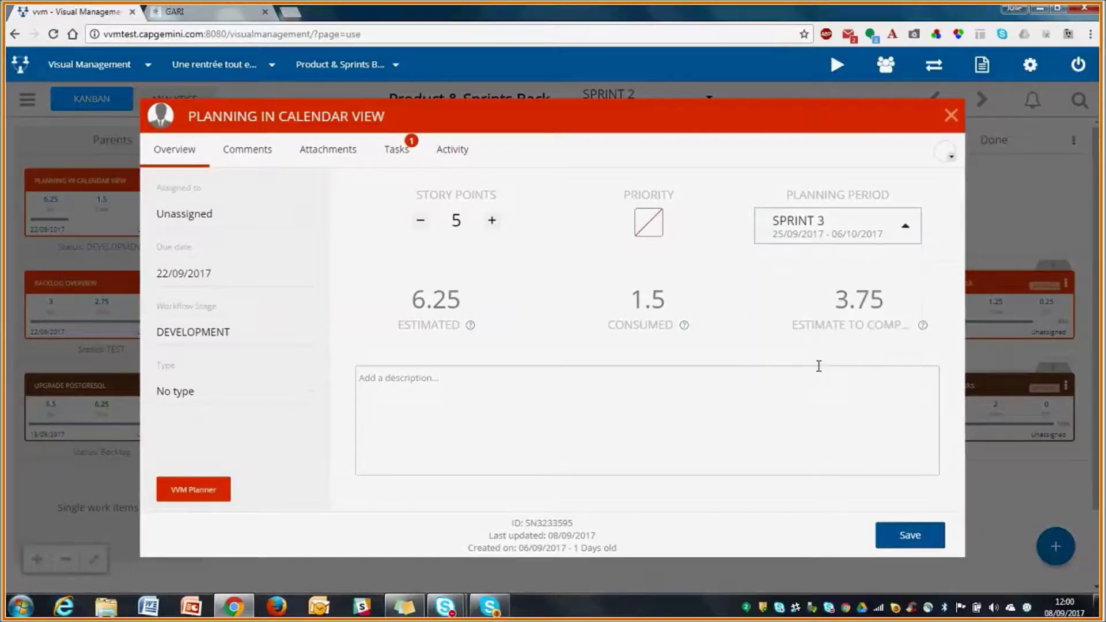
pyautogui.click(910, 539)
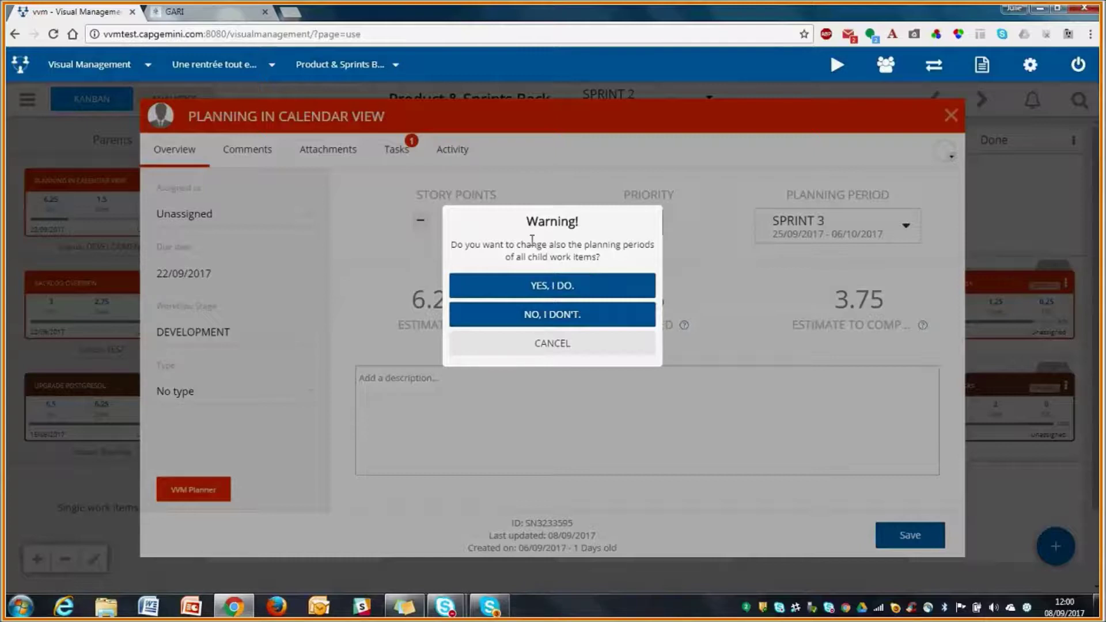
pyautogui.click(557, 288)
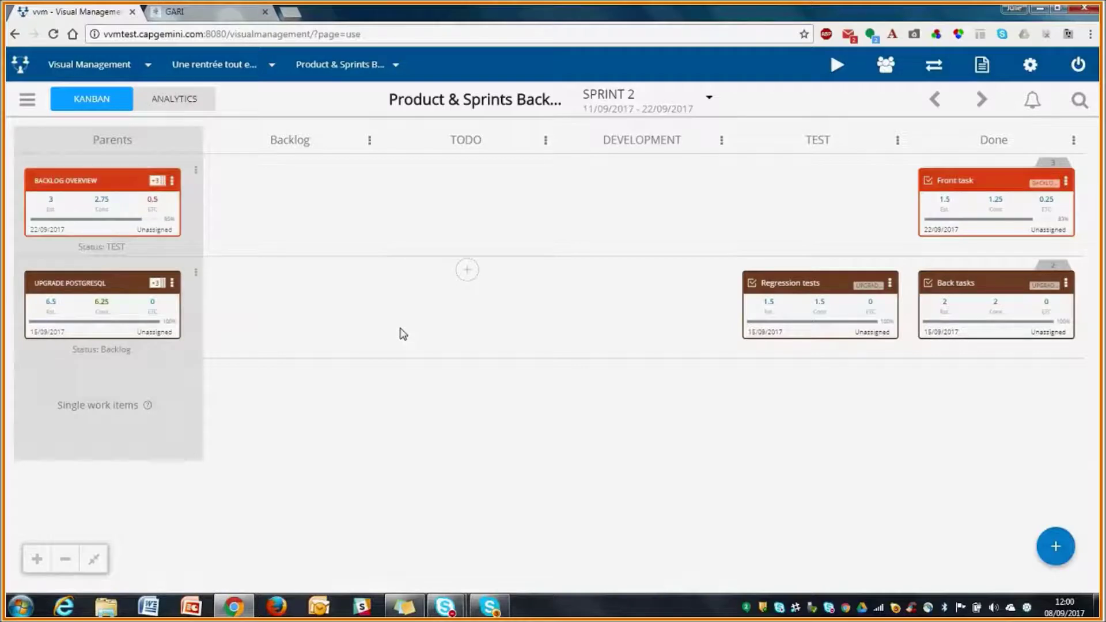
# - Show SPRINT 3 on the Kanban board, check its analytics, and return to the board
pyautogui.click(672, 110)
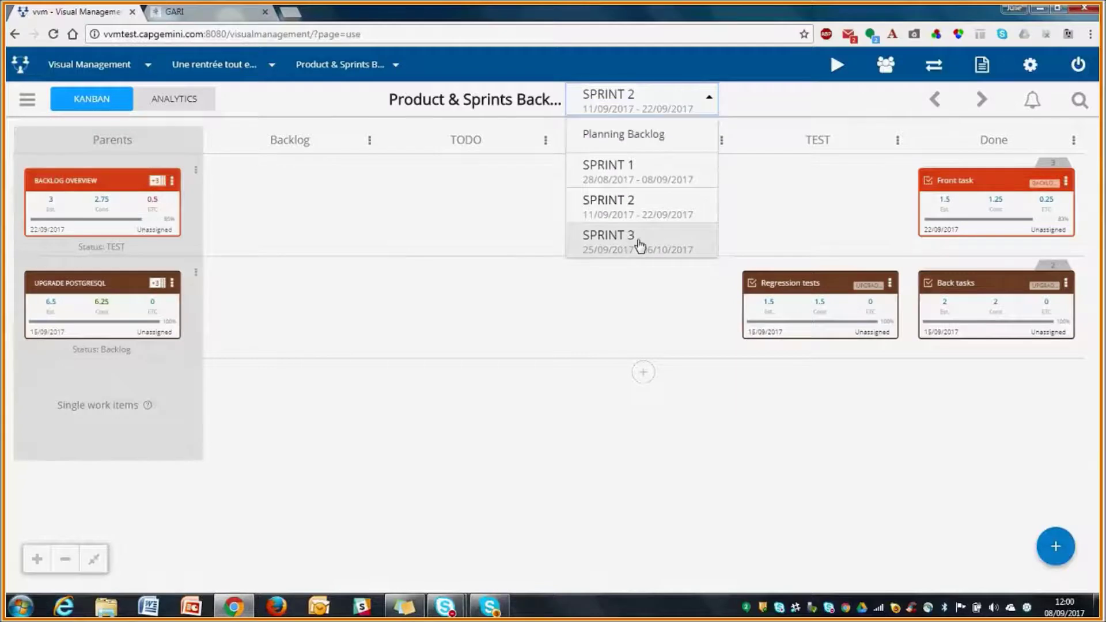
pyautogui.click(639, 242)
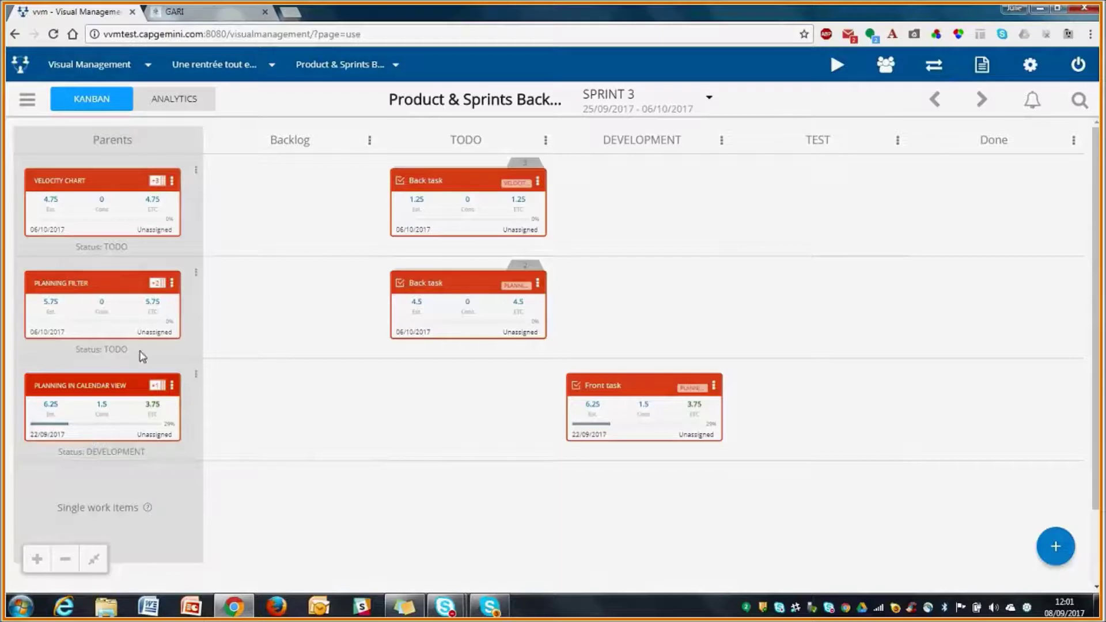
pyautogui.click(176, 103)
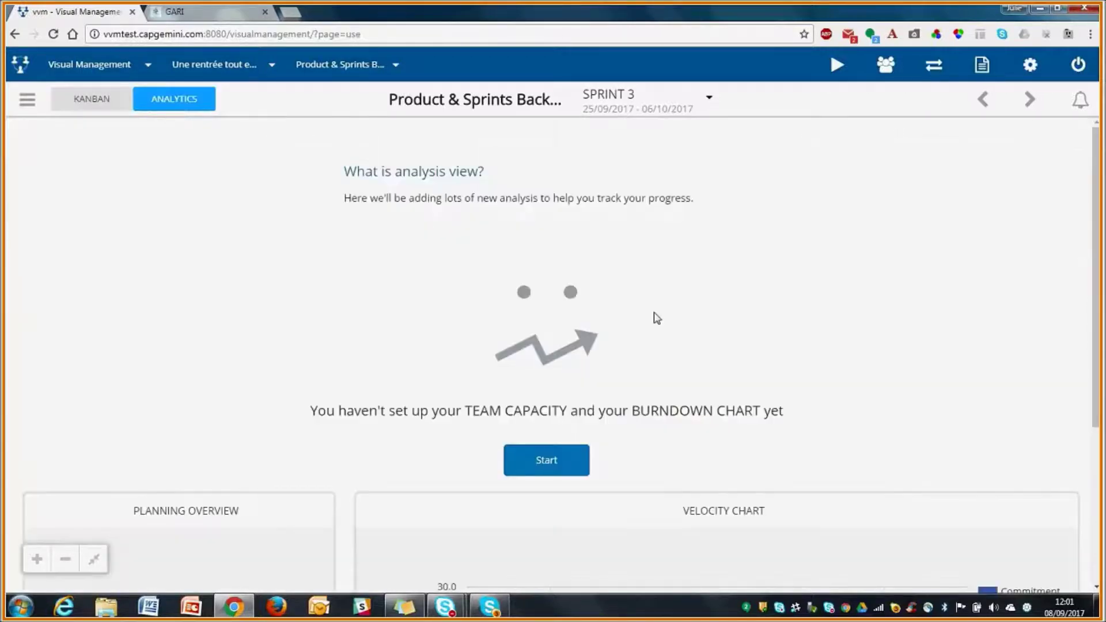
pyautogui.click(104, 101)
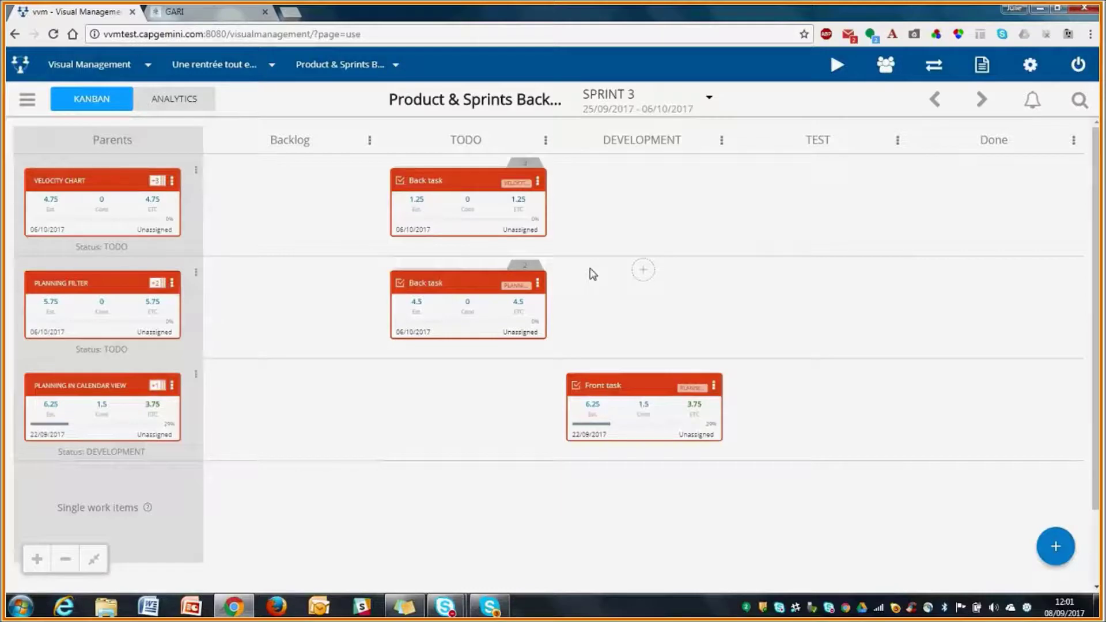
# - Show the Planning Backlog in Category View and review the notes listed under each category
pyautogui.click(653, 103)
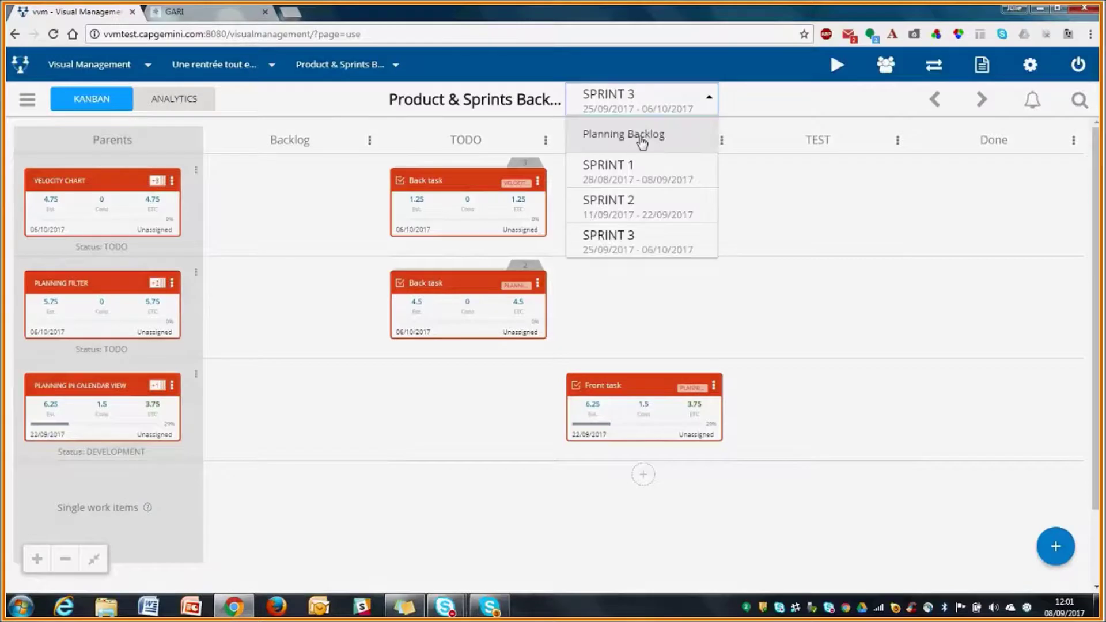
pyautogui.click(640, 137)
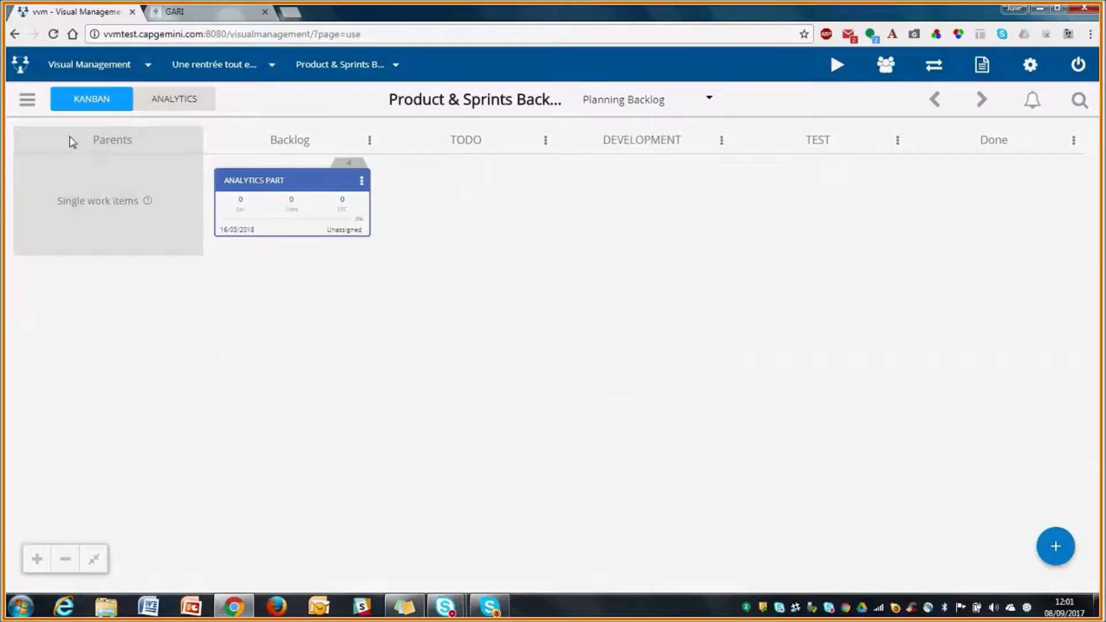
pyautogui.click(27, 99)
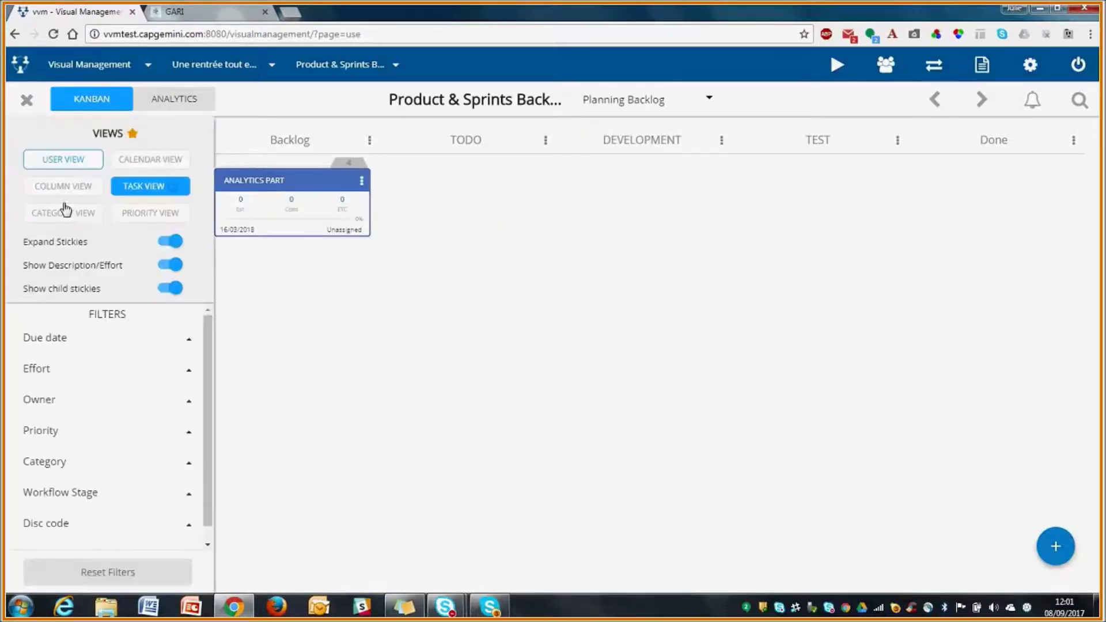
pyautogui.click(32, 212)
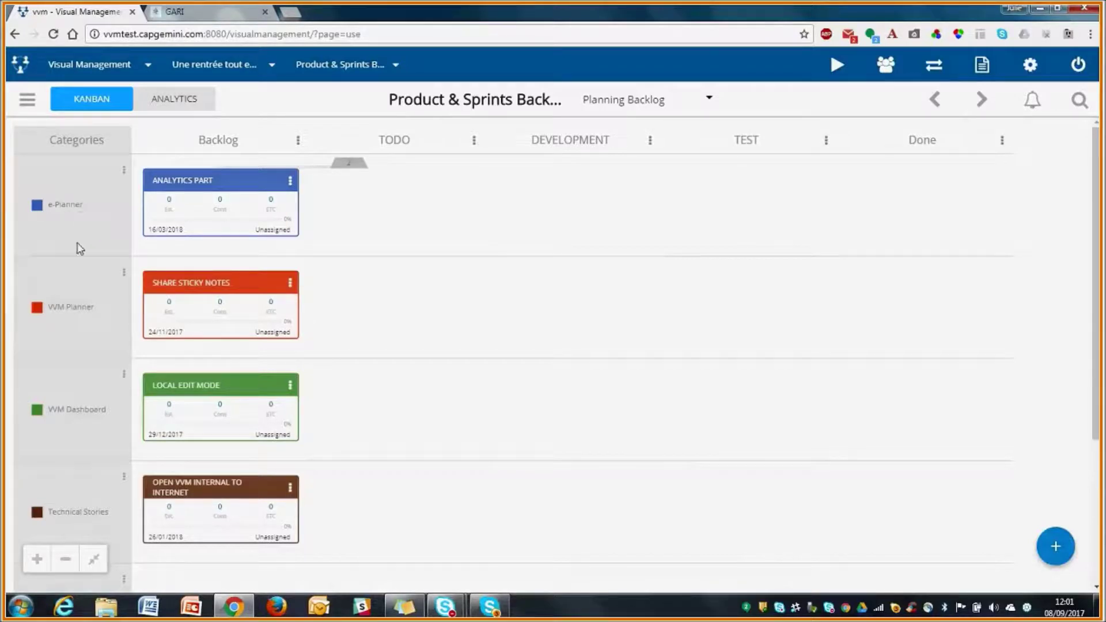
pyautogui.scroll(-3, 72, 305)
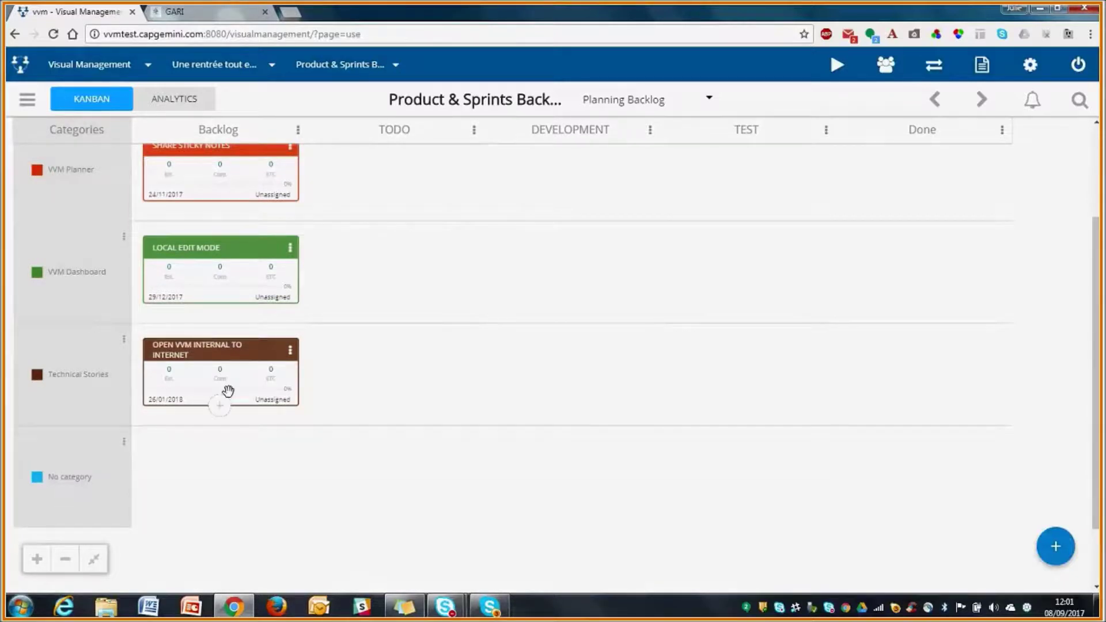
pyautogui.scroll(3, 178, 238)
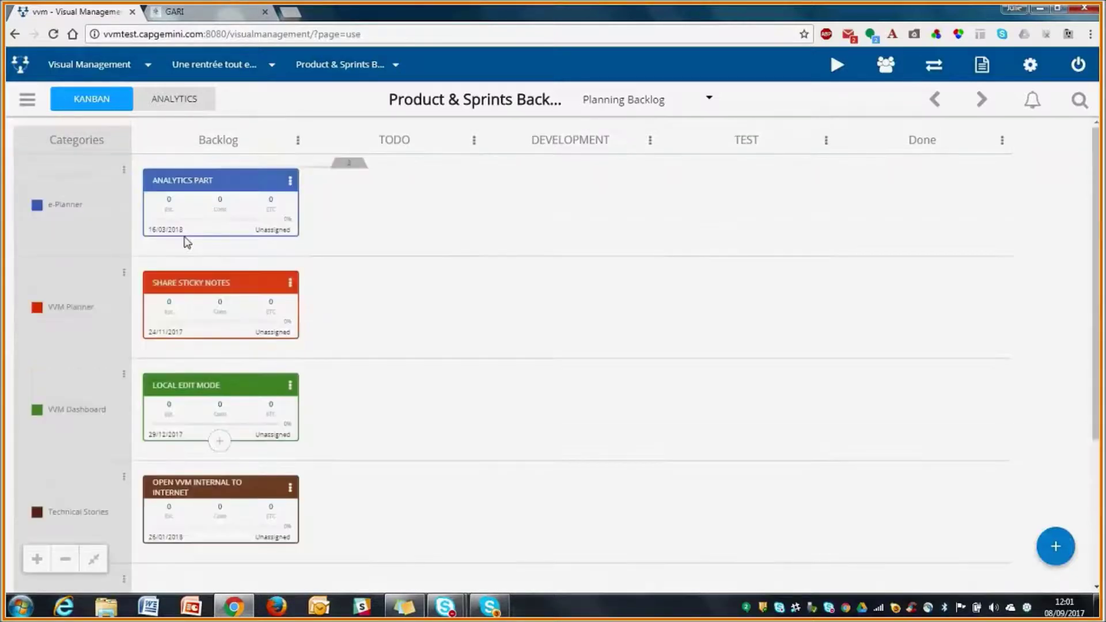
# - Switch the Planning Backlog to Priority View and review the notes from P1 to P4
pyautogui.click(26, 101)
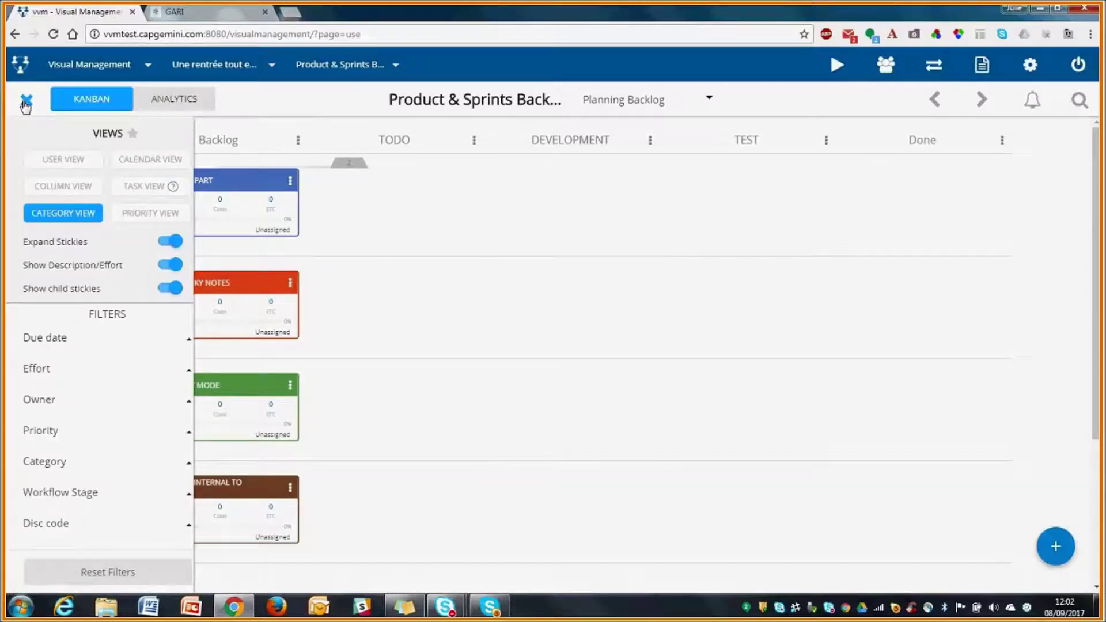
pyautogui.click(119, 218)
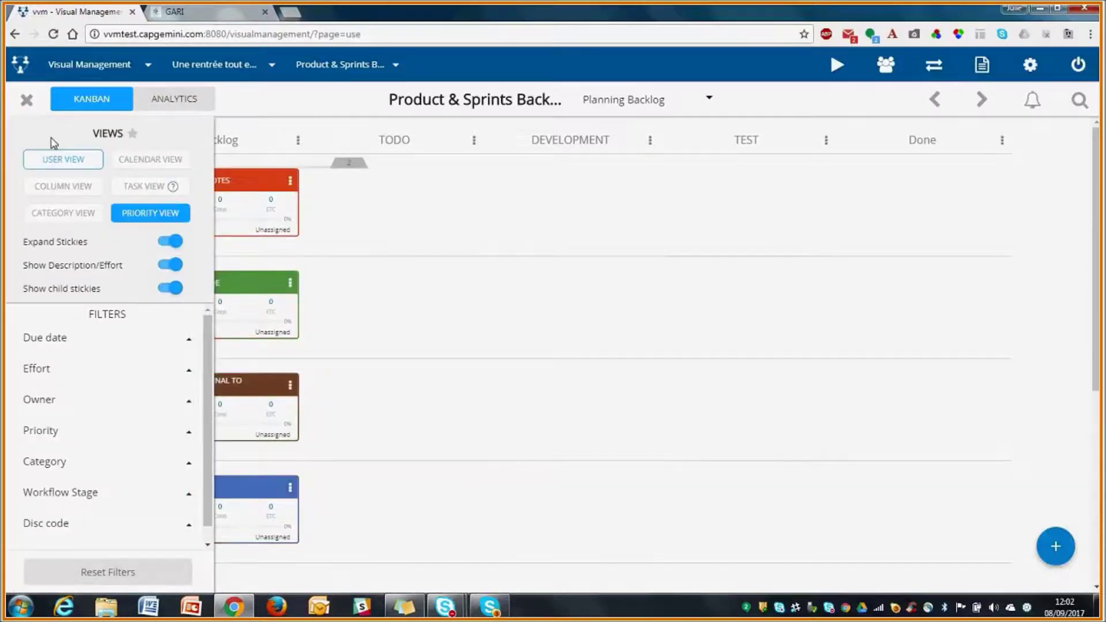
pyautogui.click(27, 99)
pyautogui.scroll(-5, 381, 254)
pyautogui.scroll(5, 386, 261)
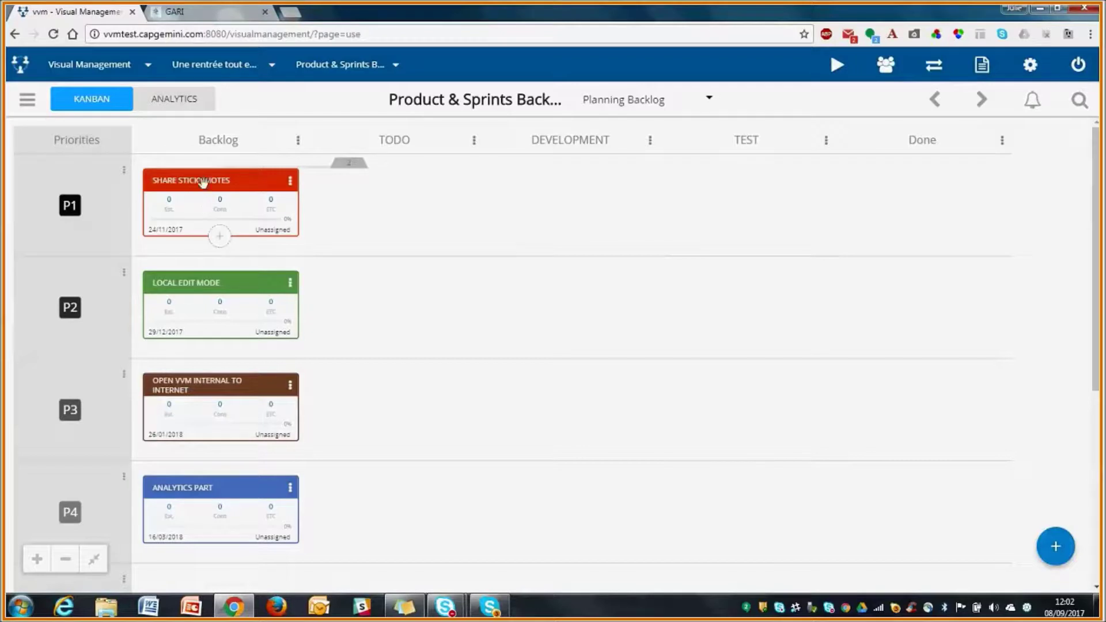
pyautogui.scroll(-3, 258, 265)
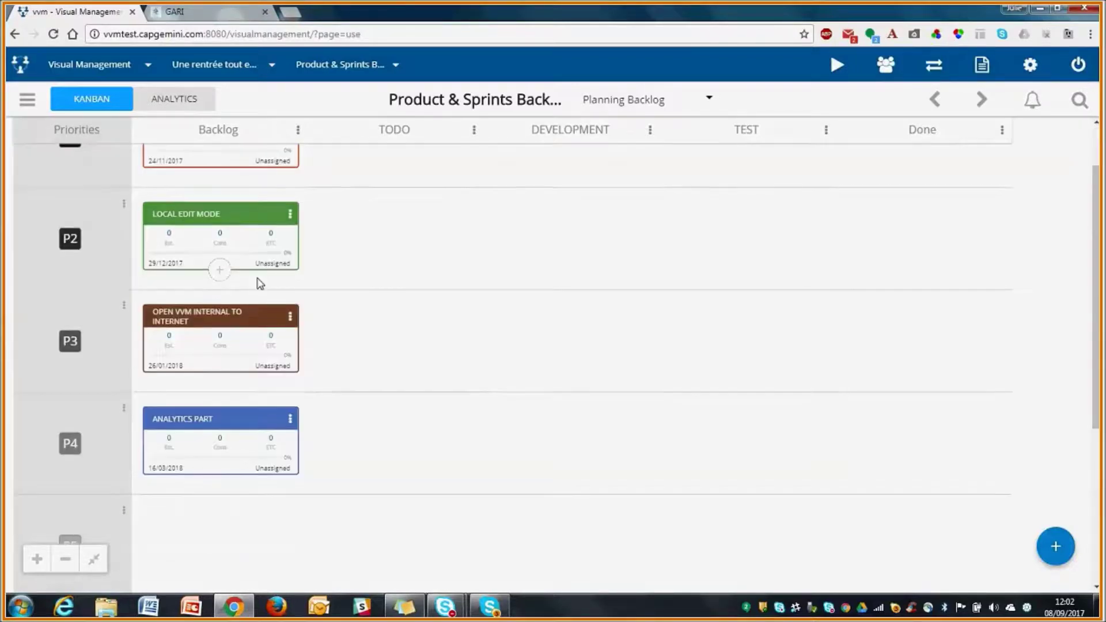
pyautogui.scroll(3, 252, 311)
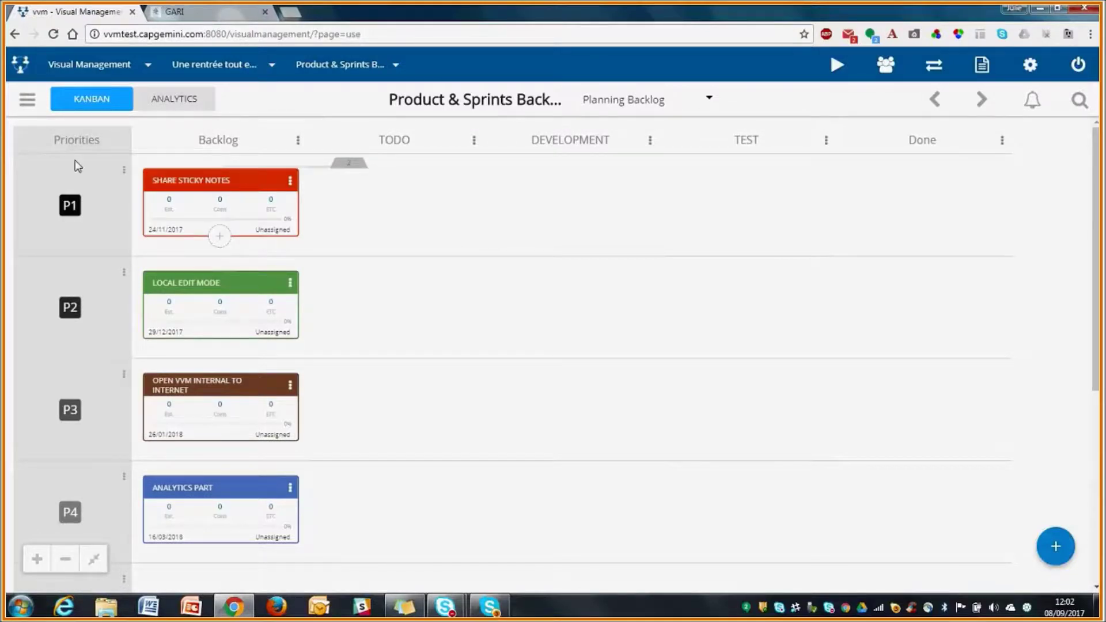
# - Switch the Planning Backlog to Calendar View and review the notes' due dates month by month through March 2018
pyautogui.click(26, 100)
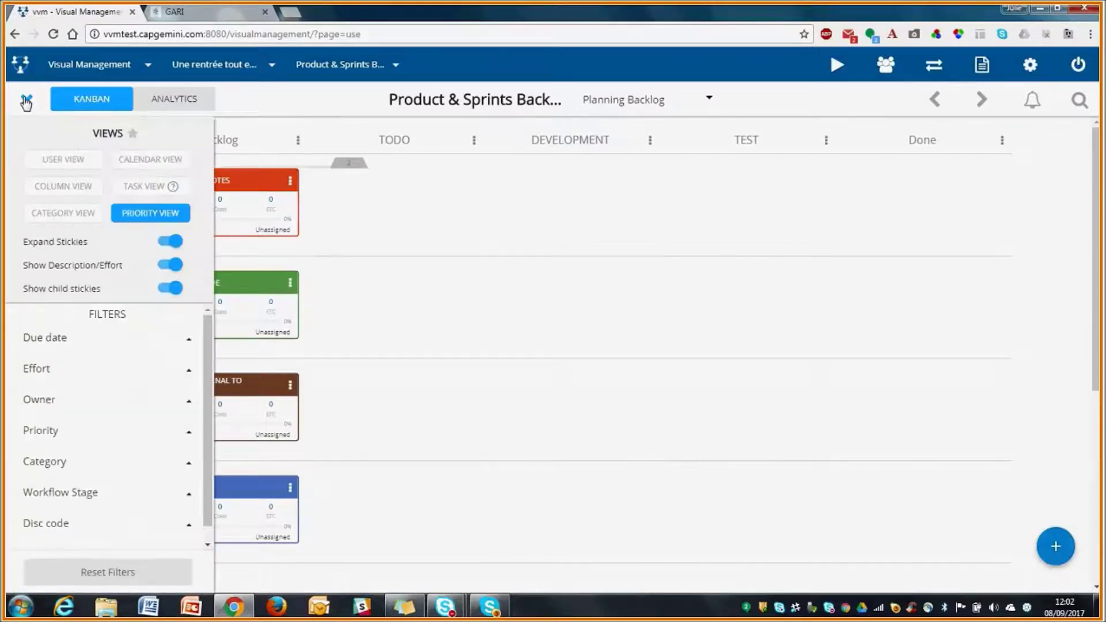
pyautogui.click(128, 165)
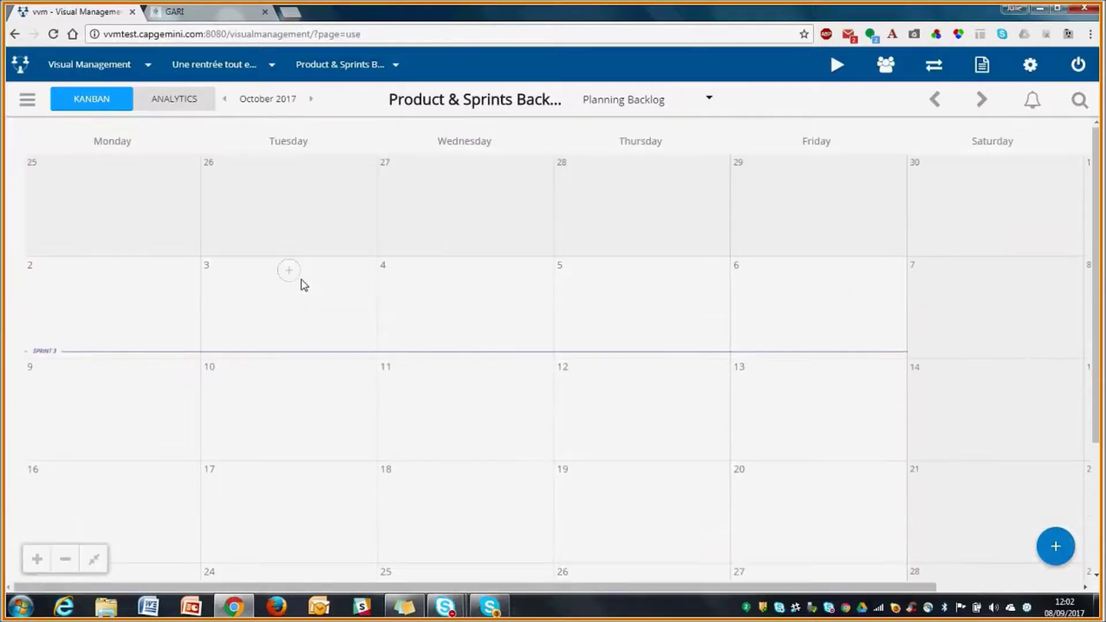
pyautogui.click(310, 100)
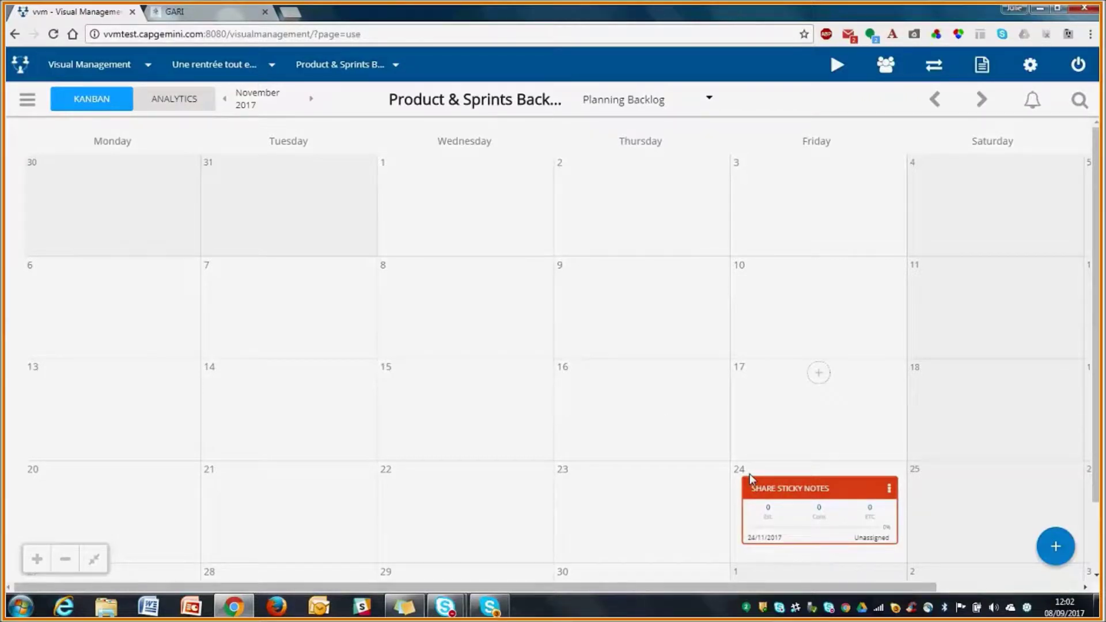
pyautogui.click(315, 101)
pyautogui.scroll(-1, 340, 188)
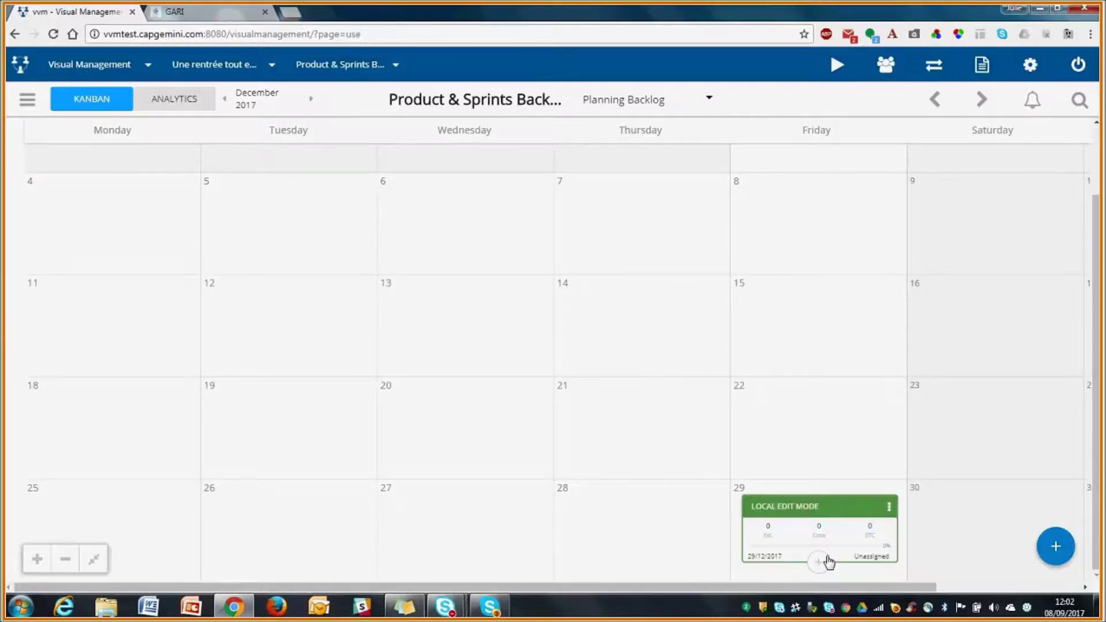
pyautogui.scroll(1, 795, 521)
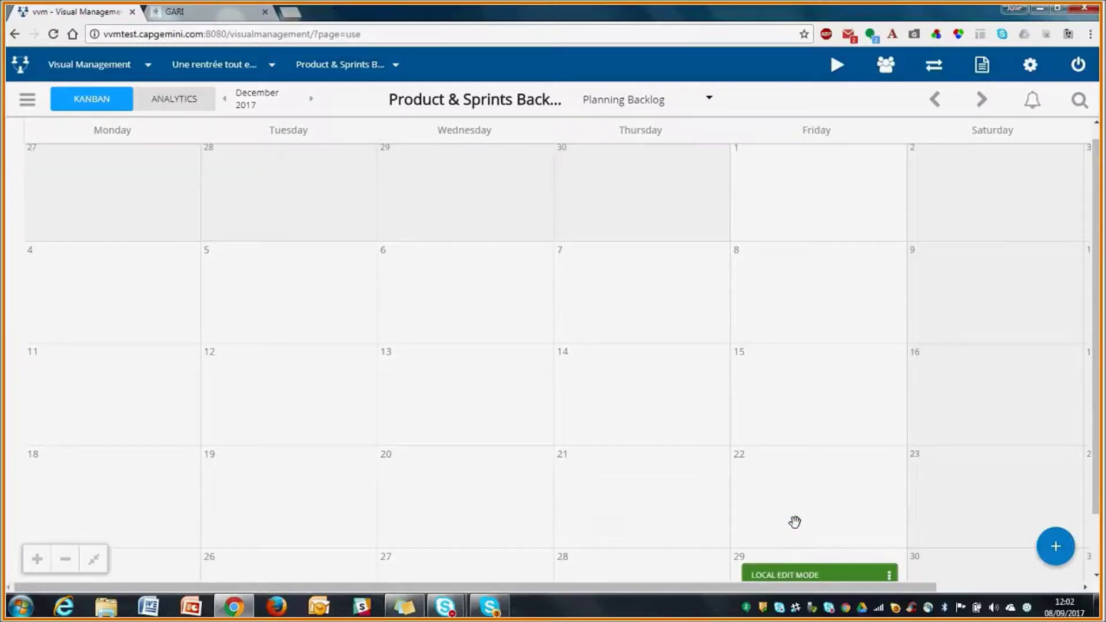
pyautogui.click(315, 101)
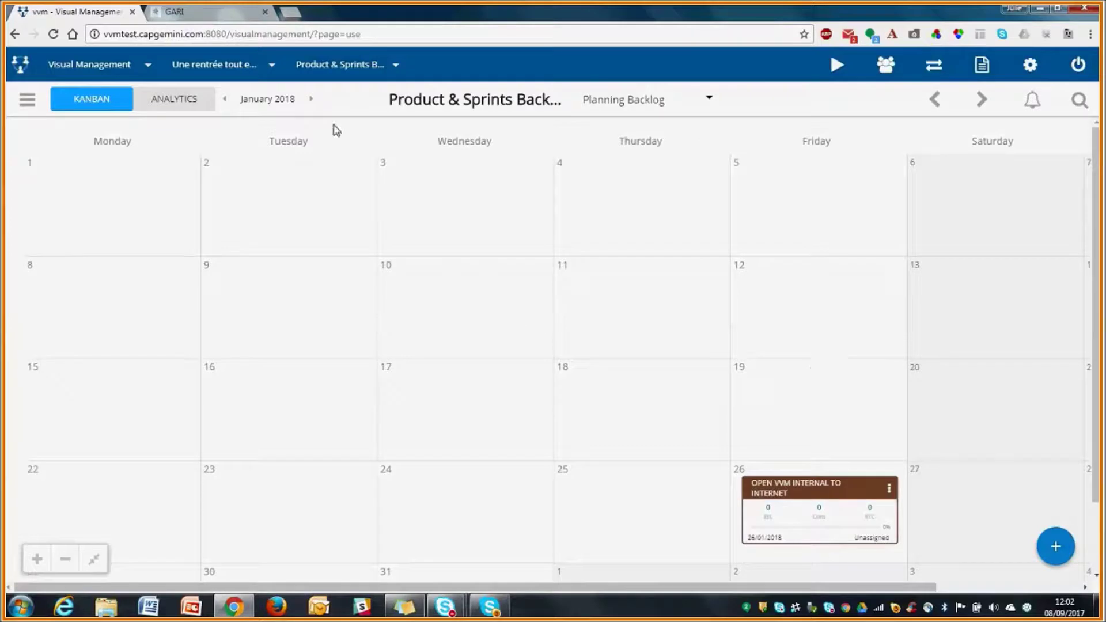
pyautogui.click(315, 102)
pyautogui.click(315, 102)
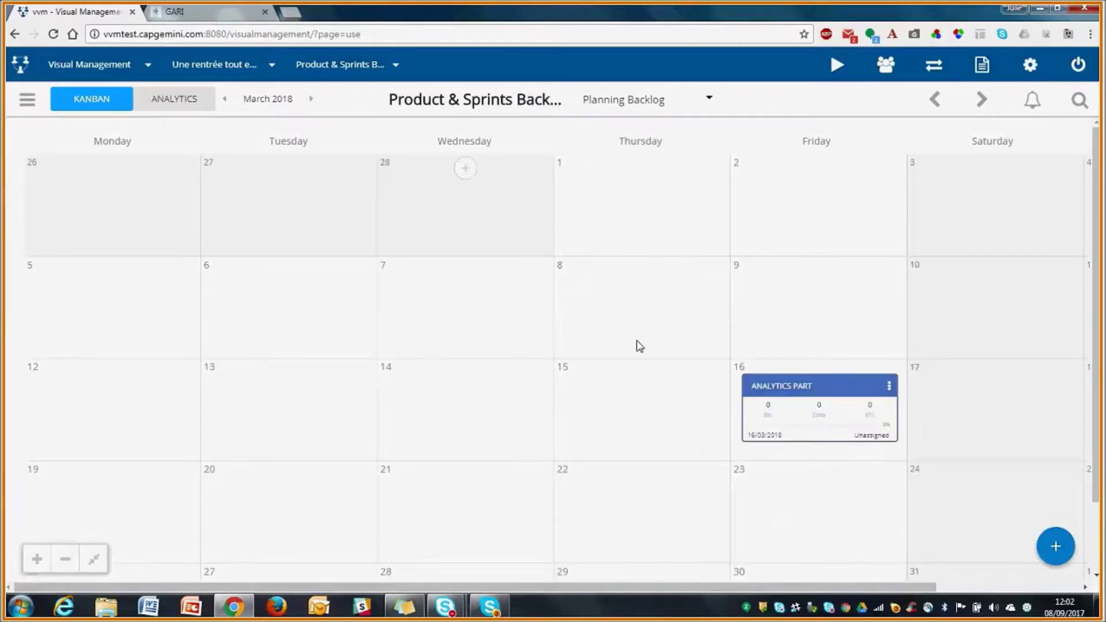
# - Go back to November 2017 in the calendar, assign the SHARE STICKY NOTES note to SPRINT 3, and save it
pyautogui.click(225, 100)
pyautogui.click(225, 100)
pyautogui.click(225, 101)
pyautogui.click(224, 100)
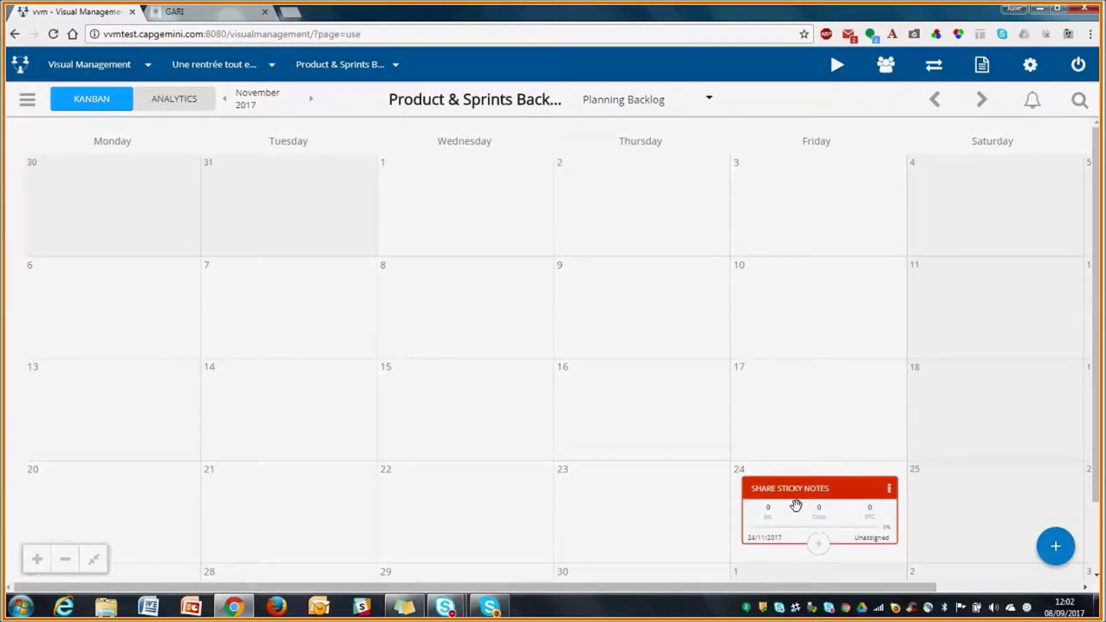
pyautogui.click(796, 505)
pyautogui.click(833, 228)
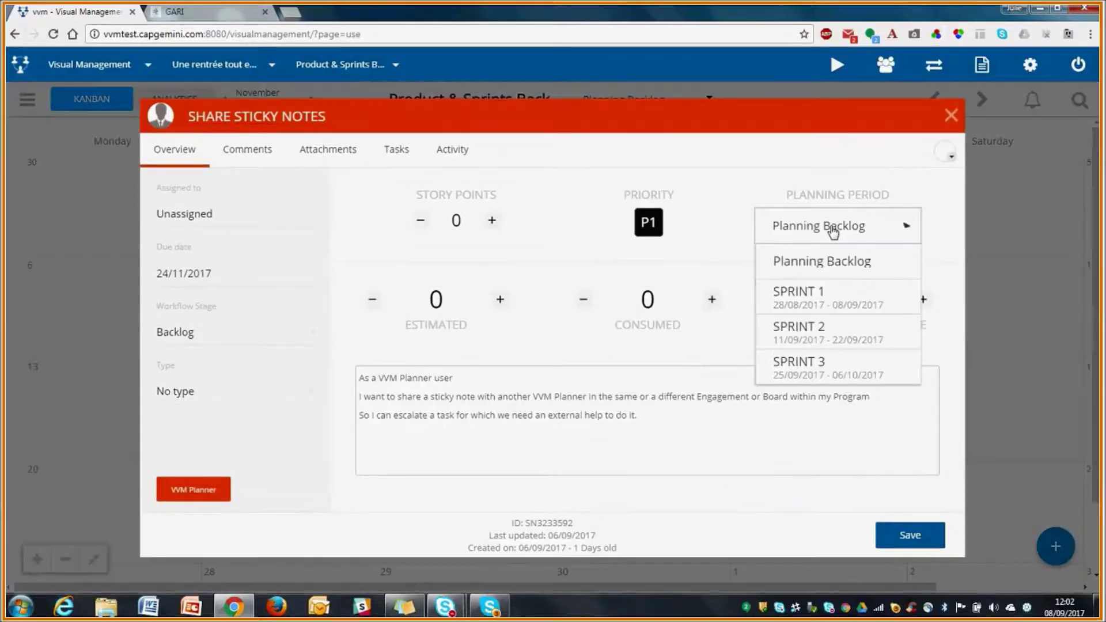
pyautogui.click(817, 367)
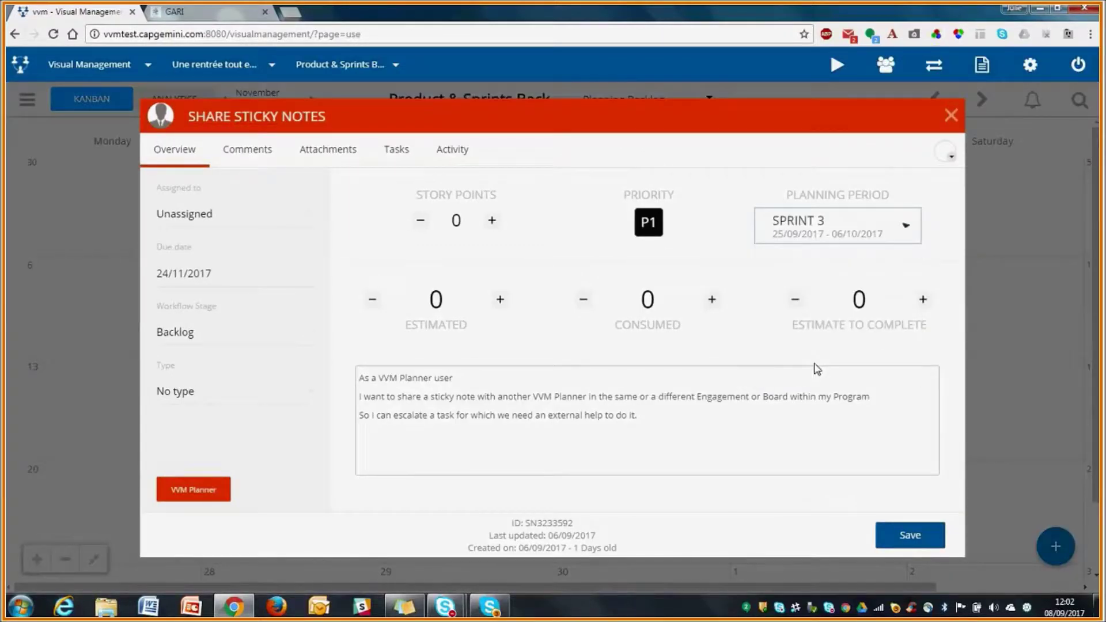
pyautogui.click(910, 536)
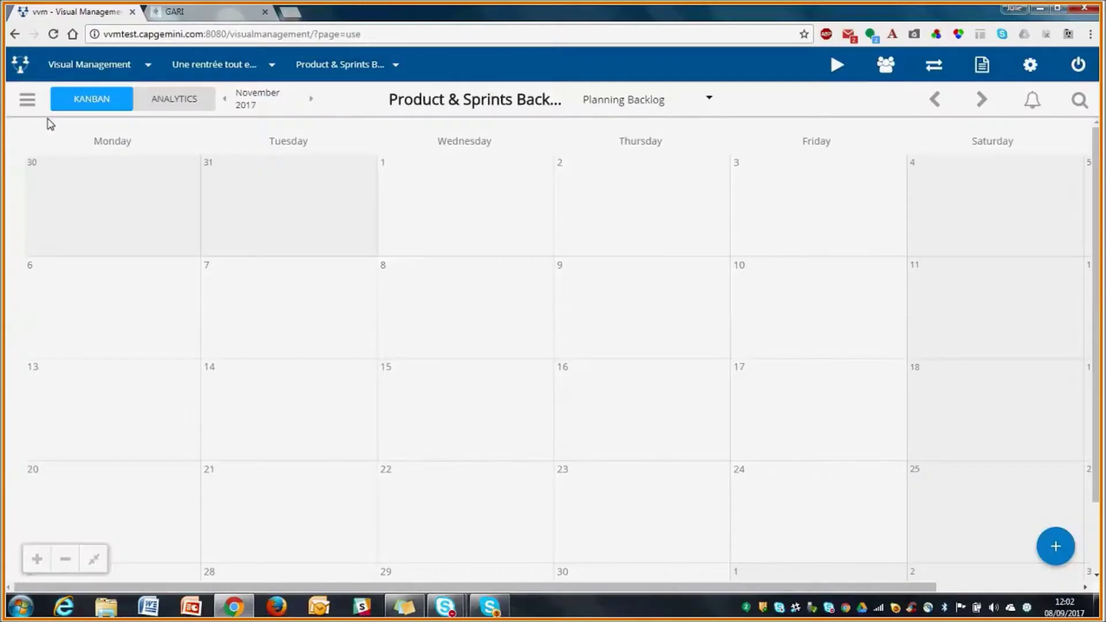
# - Show the Planning Backlog in Category View with descriptions on the stickies, and review the details of the ANALYTICS PART note
pyautogui.click(27, 99)
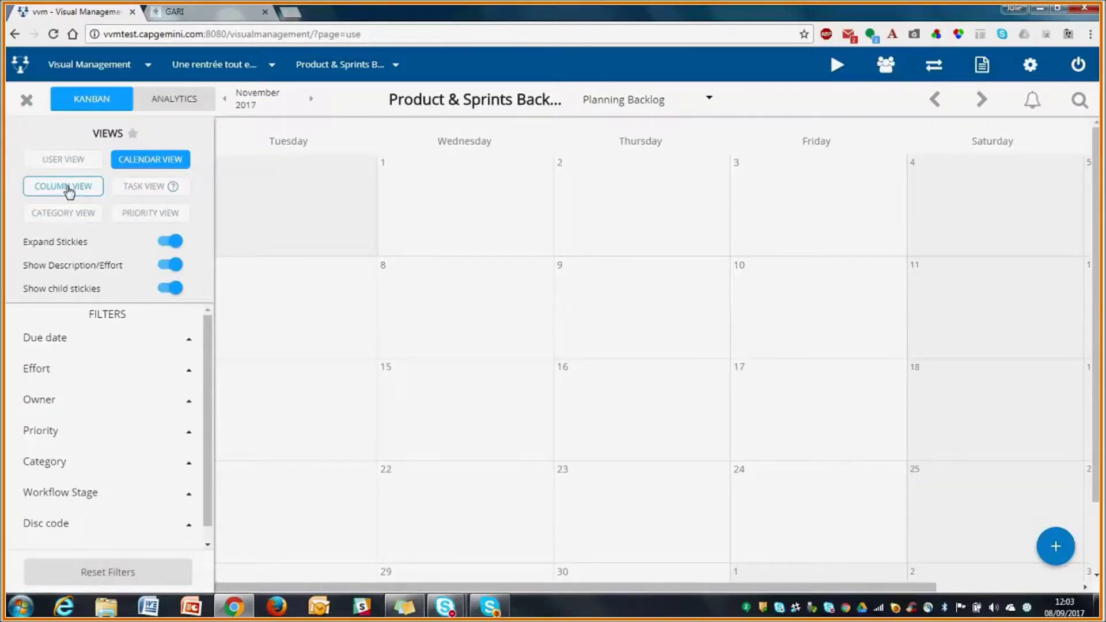
pyautogui.click(68, 214)
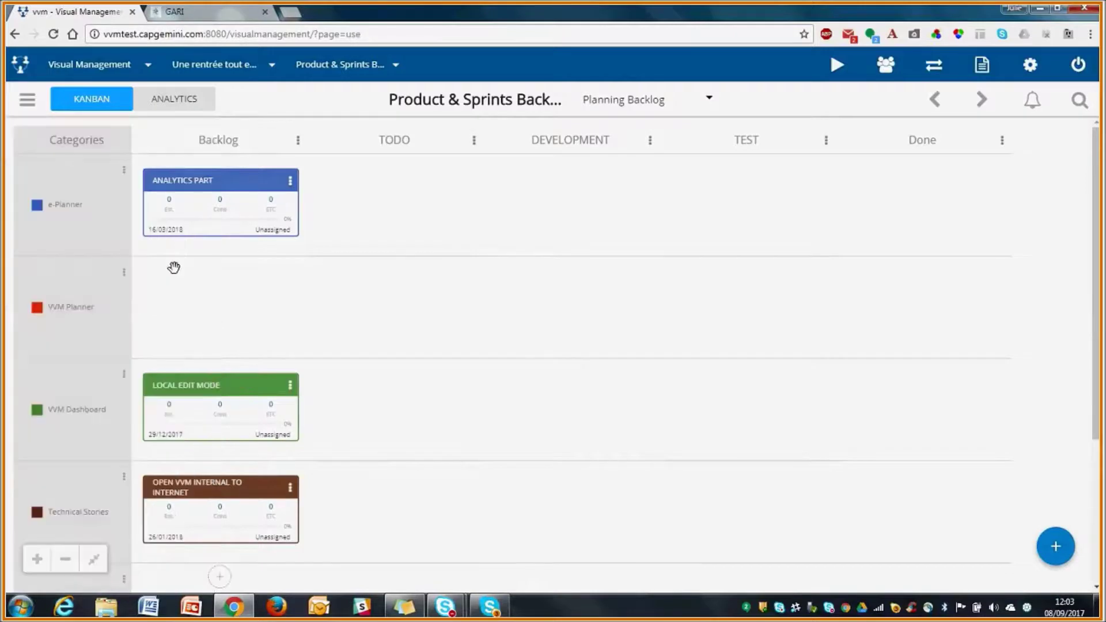
pyautogui.click(30, 101)
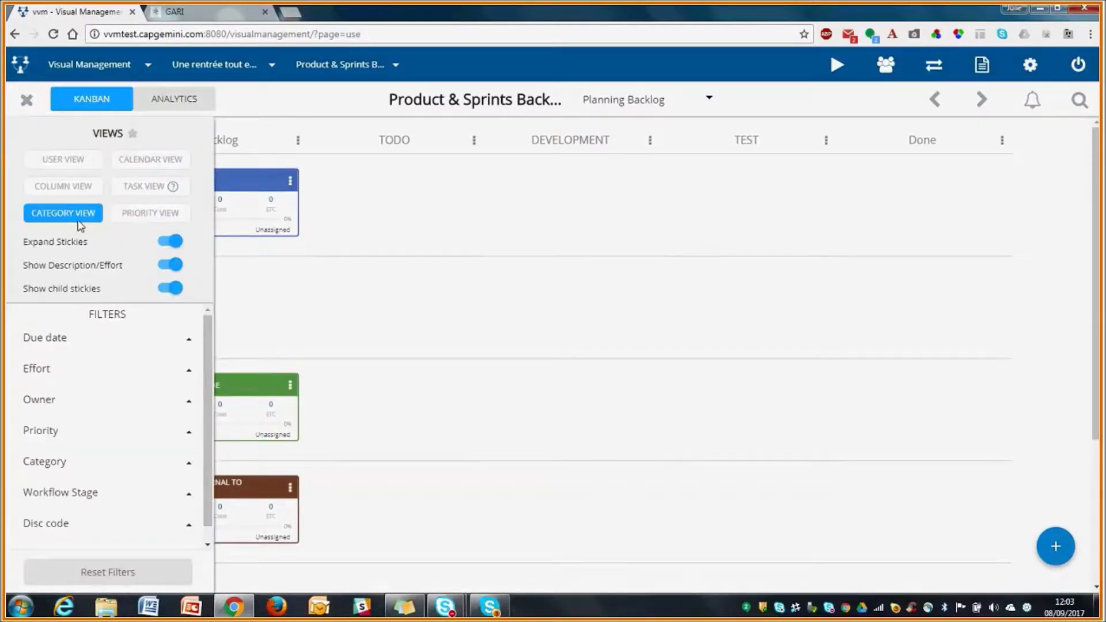
pyautogui.click(170, 265)
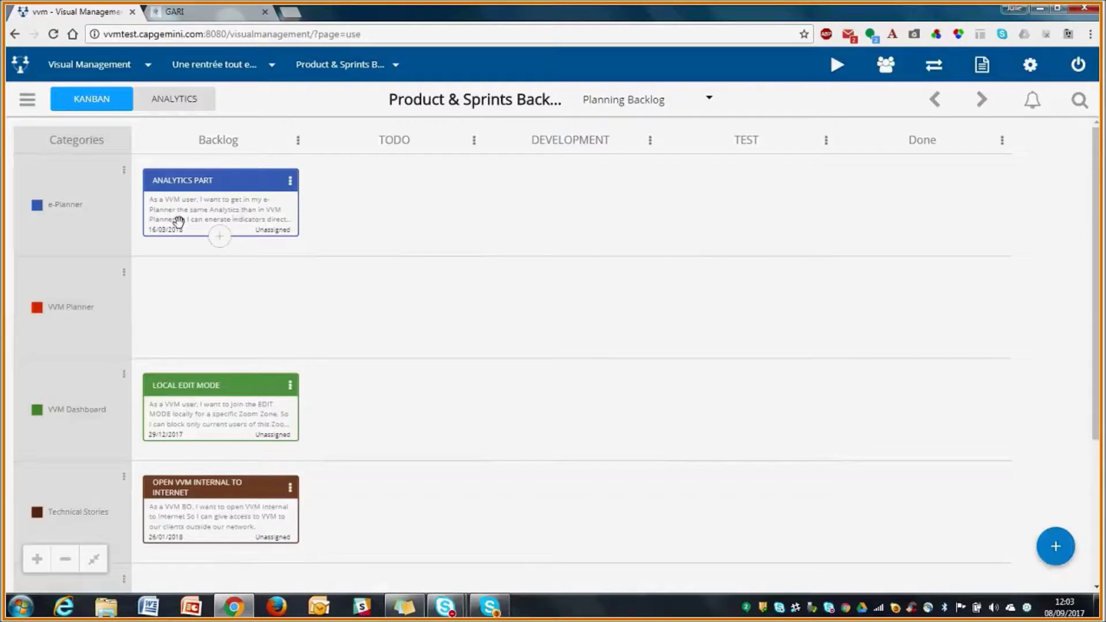
pyautogui.click(209, 207)
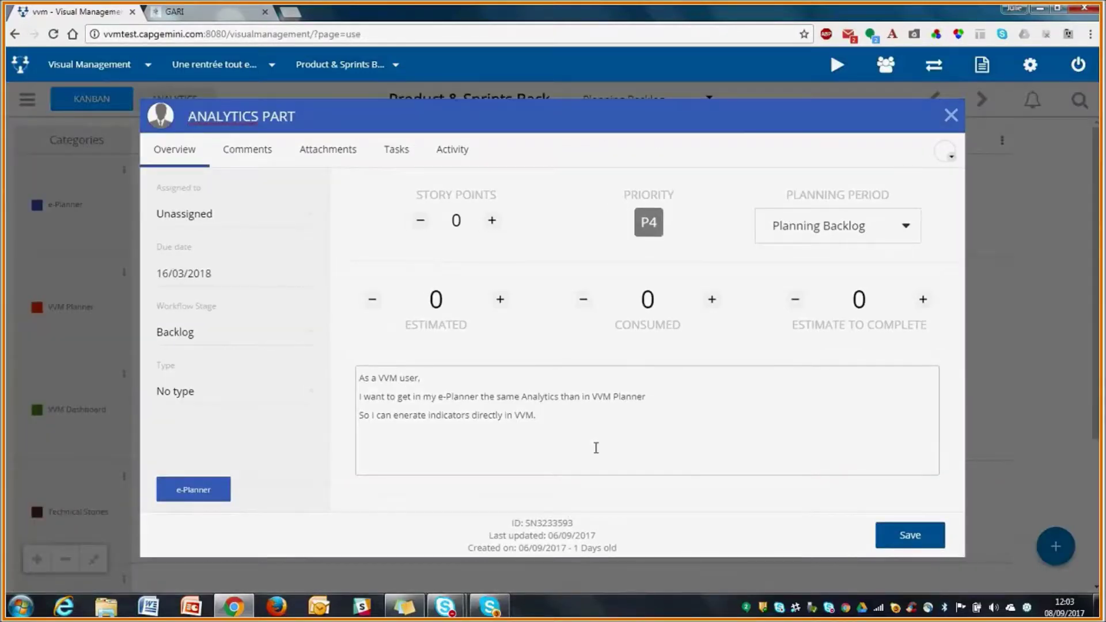
pyautogui.click(909, 536)
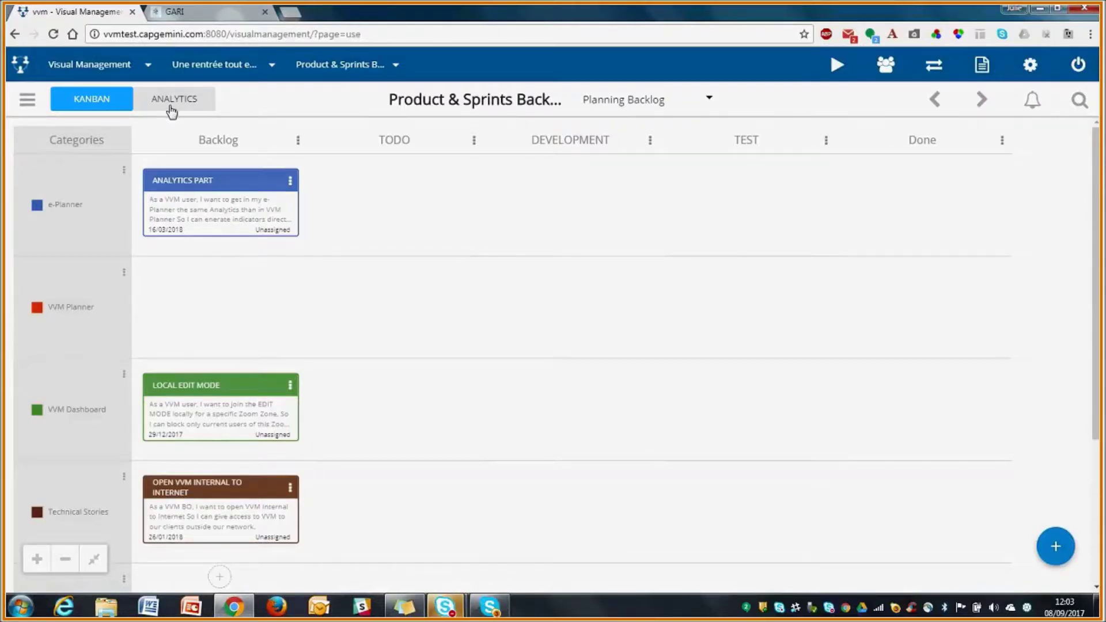
# - Switch the planning period to SPRINT 3 and display it in Task View with effort figures on the stickies
pyautogui.click(625, 99)
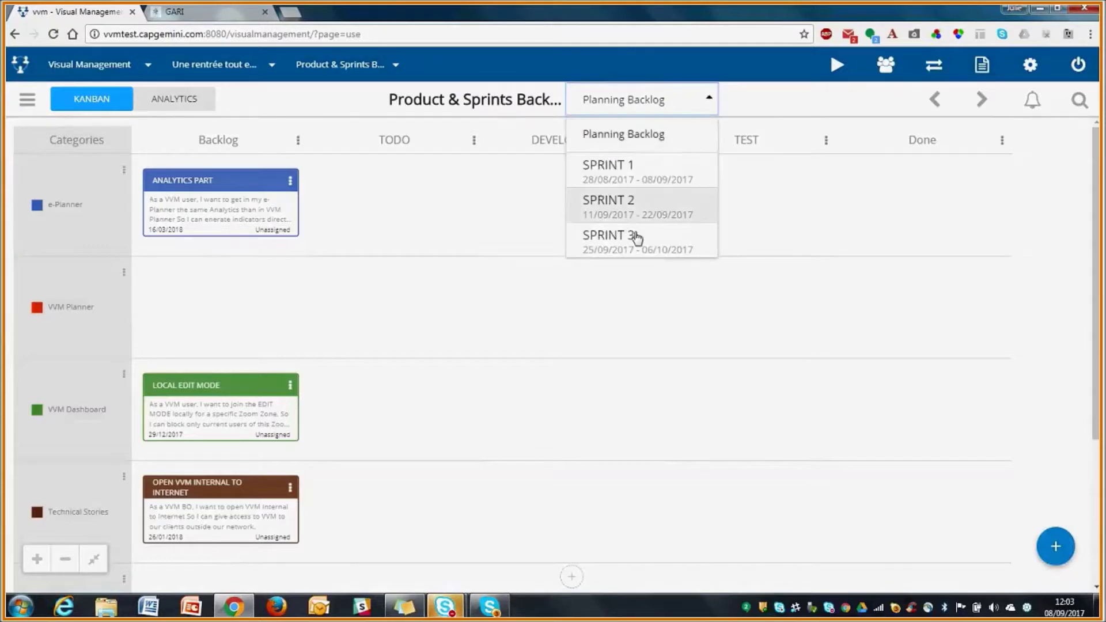
pyautogui.click(636, 236)
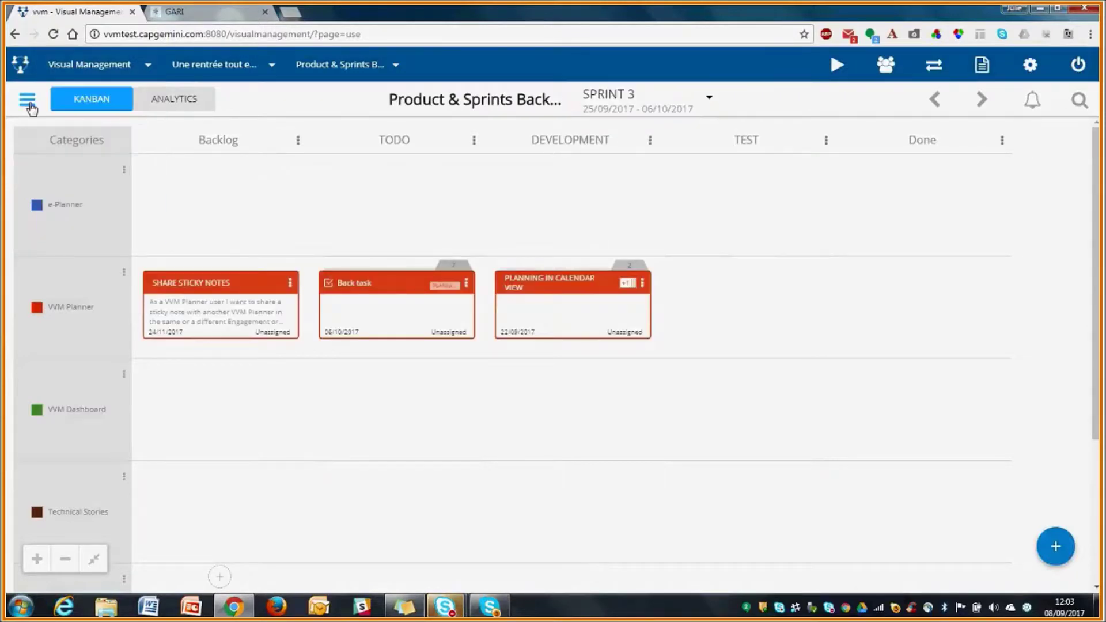
pyautogui.click(29, 103)
pyautogui.click(143, 185)
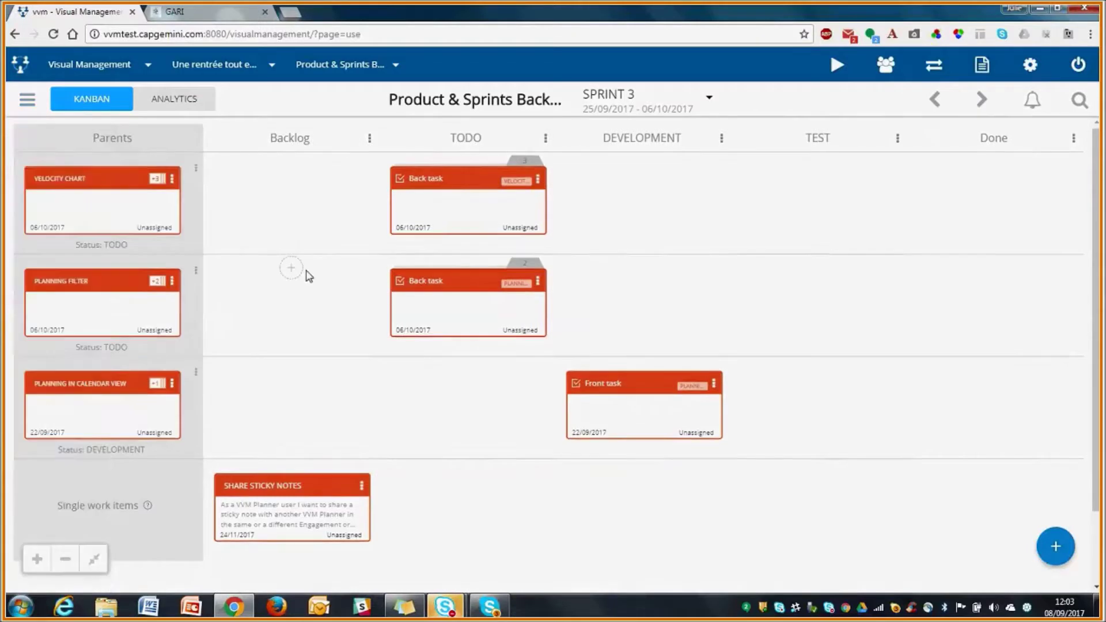
pyautogui.scroll(-3, 334, 335)
pyautogui.click(27, 99)
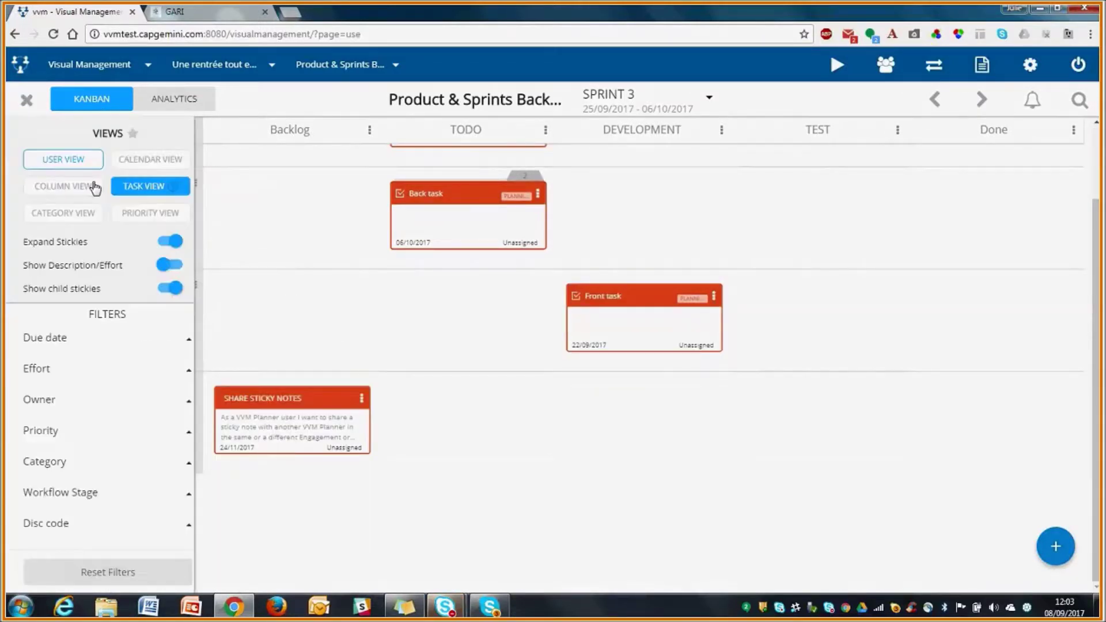
pyautogui.click(172, 265)
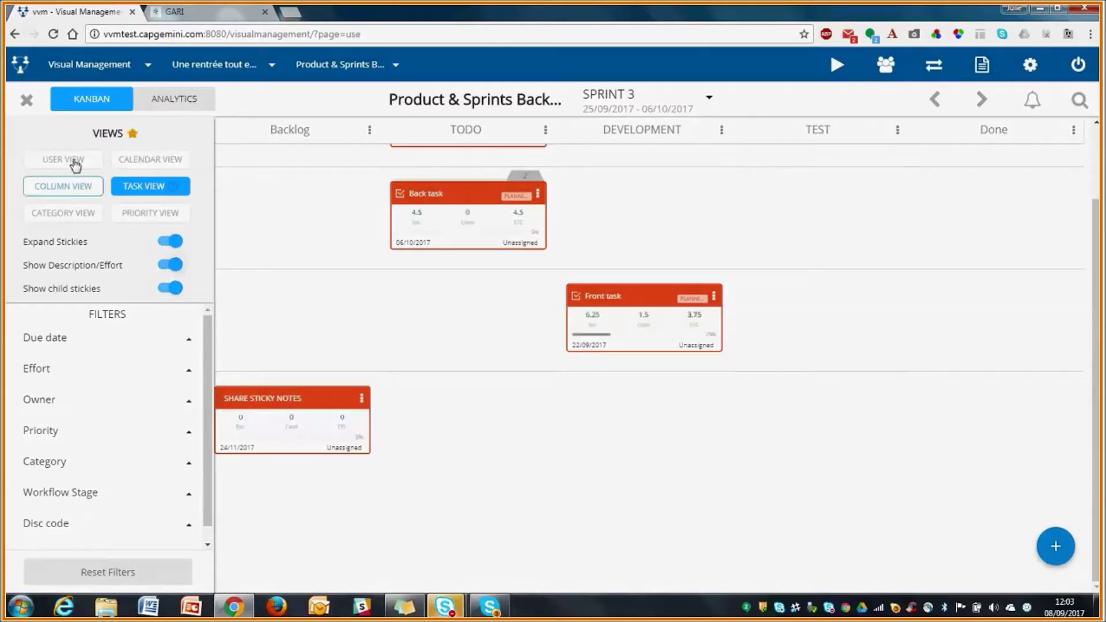
pyautogui.click(27, 100)
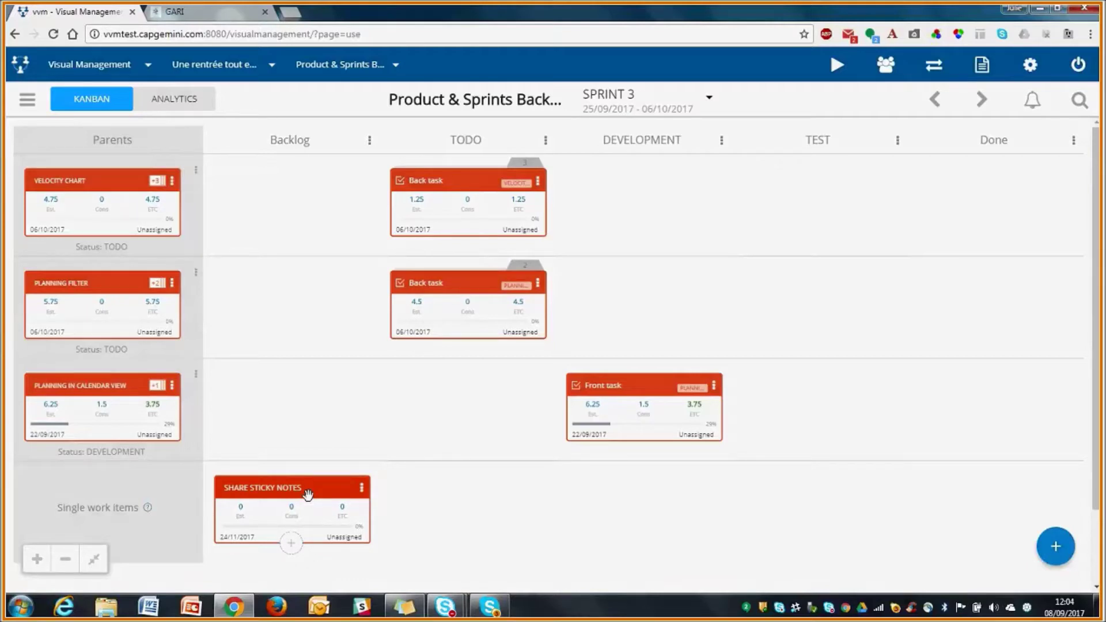
# - Add a child task "task front" to the SHARE STICKY NOTES note with an estimate of 1 and workflow stage TODO
pyautogui.click(308, 494)
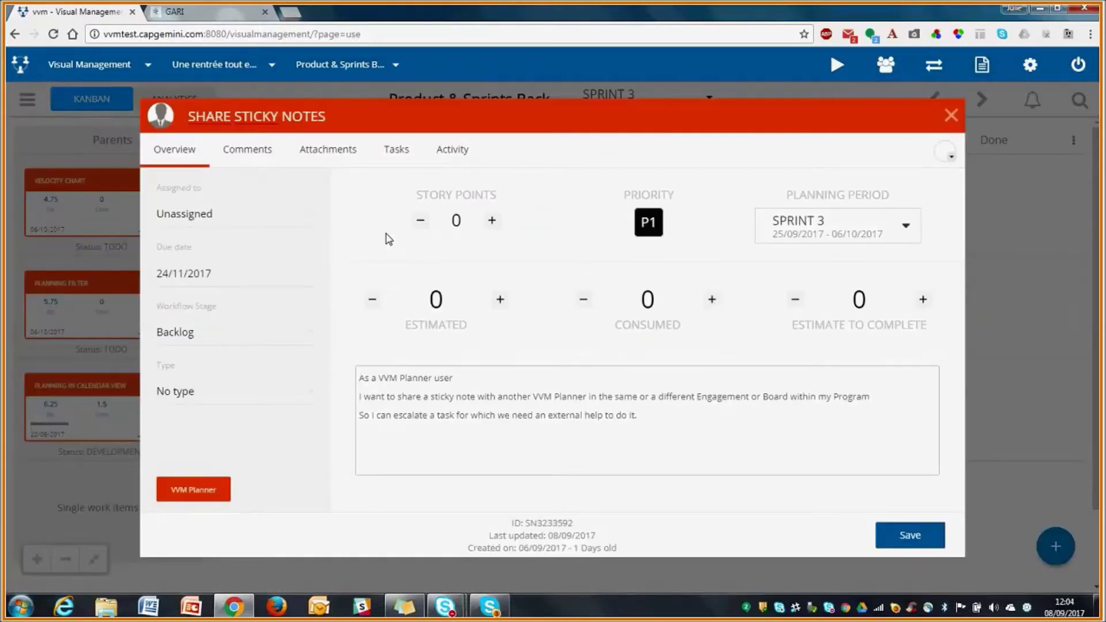
pyautogui.click(396, 158)
pyautogui.click(249, 232)
pyautogui.write('task front')
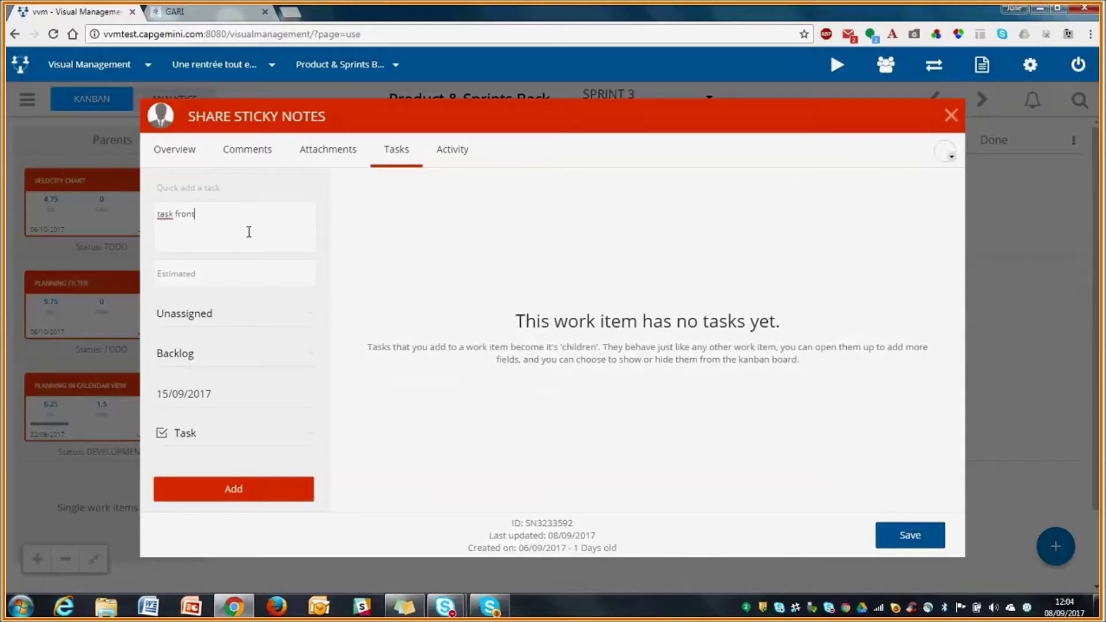
pyautogui.click(246, 271)
pyautogui.write('1')
pyautogui.click(248, 353)
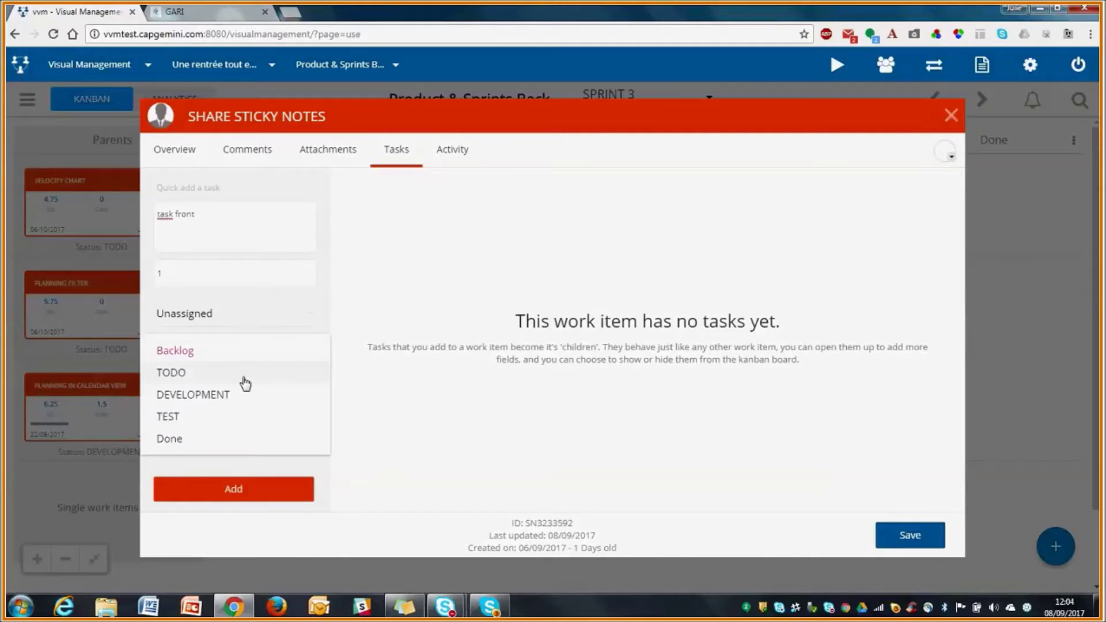
pyautogui.click(242, 372)
pyautogui.click(235, 489)
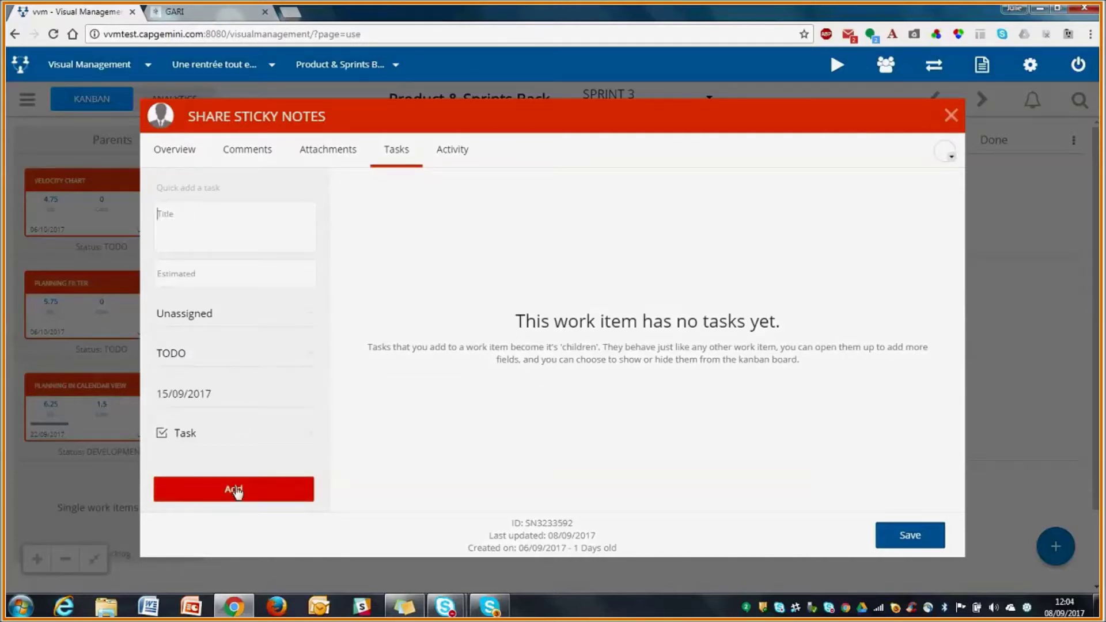
# - Add a second child task "task back" with an estimate of 2, and save the note, applying its planning period to all child items
pyautogui.click(250, 226)
pyautogui.write('task back')
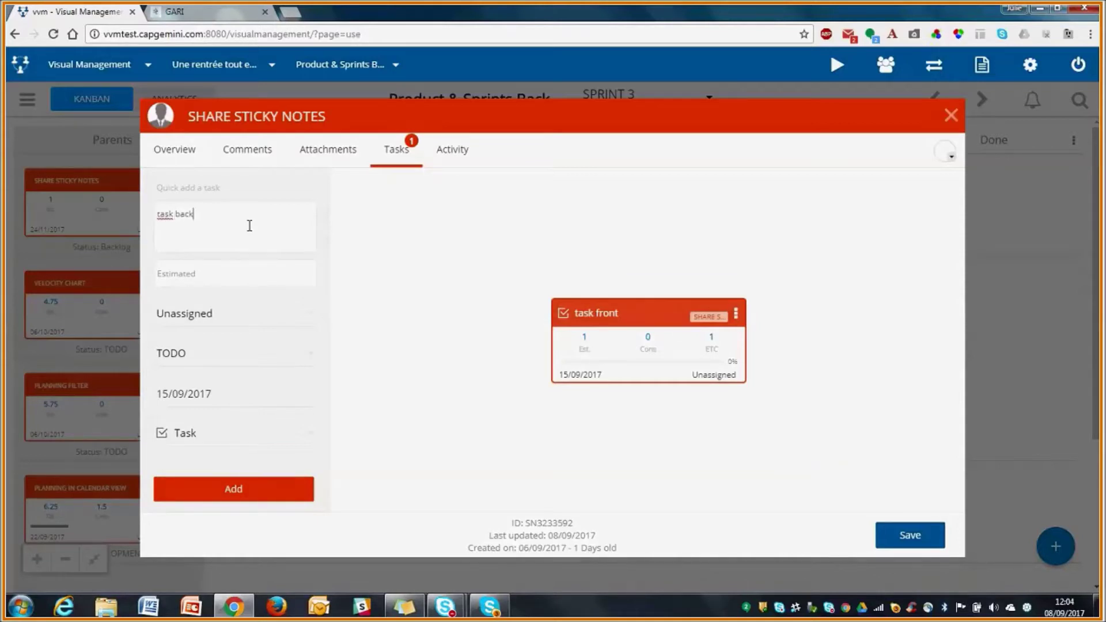
pyautogui.click(241, 281)
pyautogui.write('2')
pyautogui.click(242, 494)
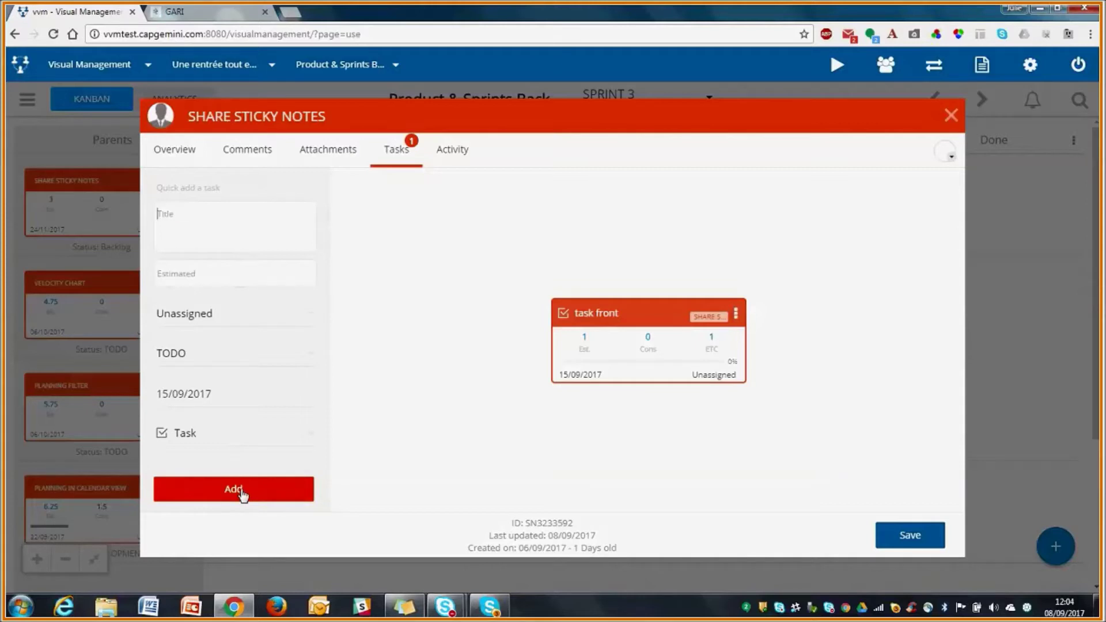
pyautogui.click(890, 530)
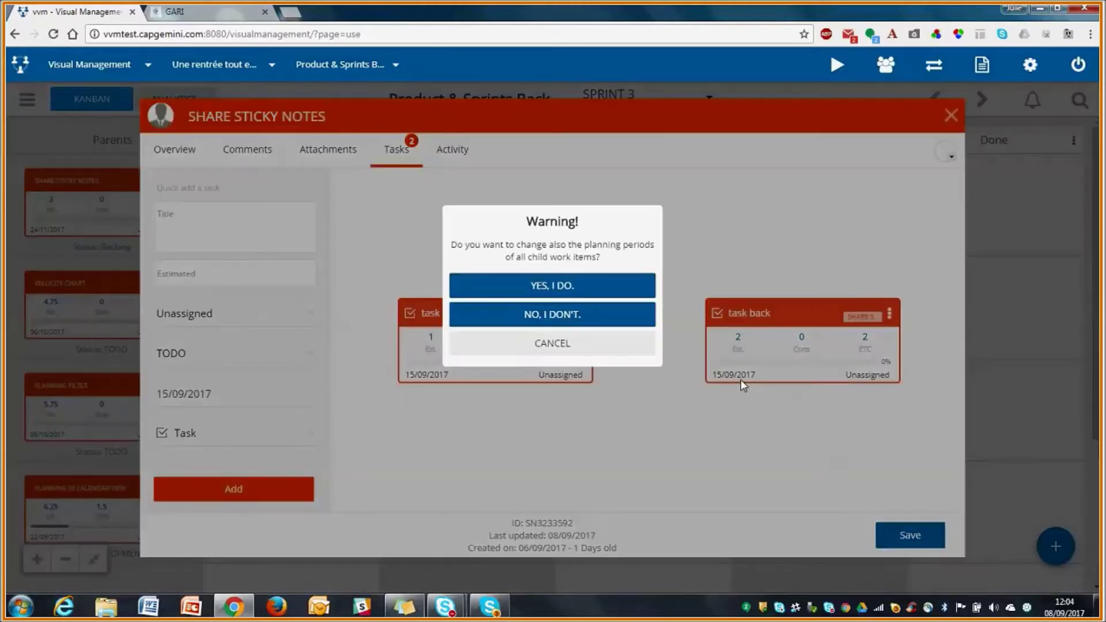
pyautogui.click(579, 290)
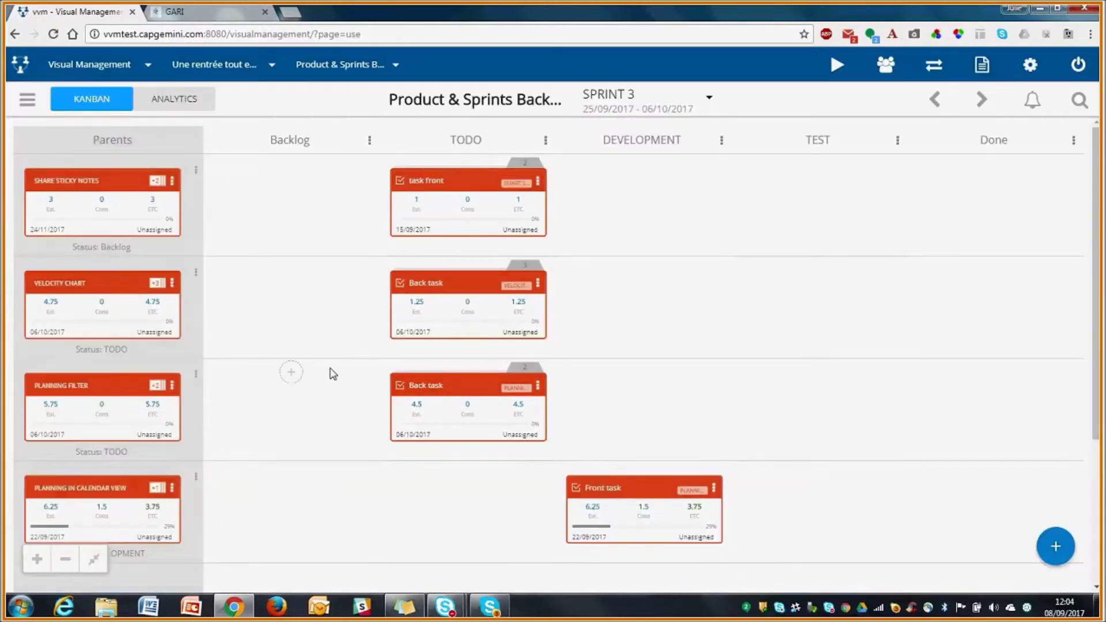
# - Review the SPRINT 3 parent stories with their tasks, and examine the velocity chart in the sprint's analytics
pyautogui.scroll(-1, 142, 261)
pyautogui.scroll(-3, 162, 283)
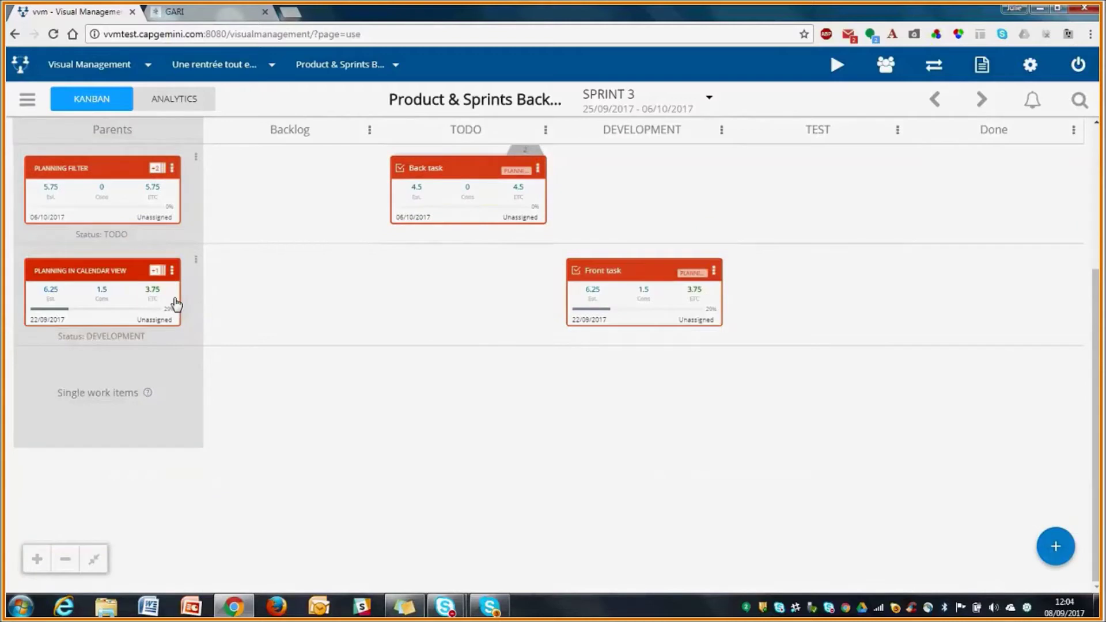
pyautogui.scroll(4, 447, 240)
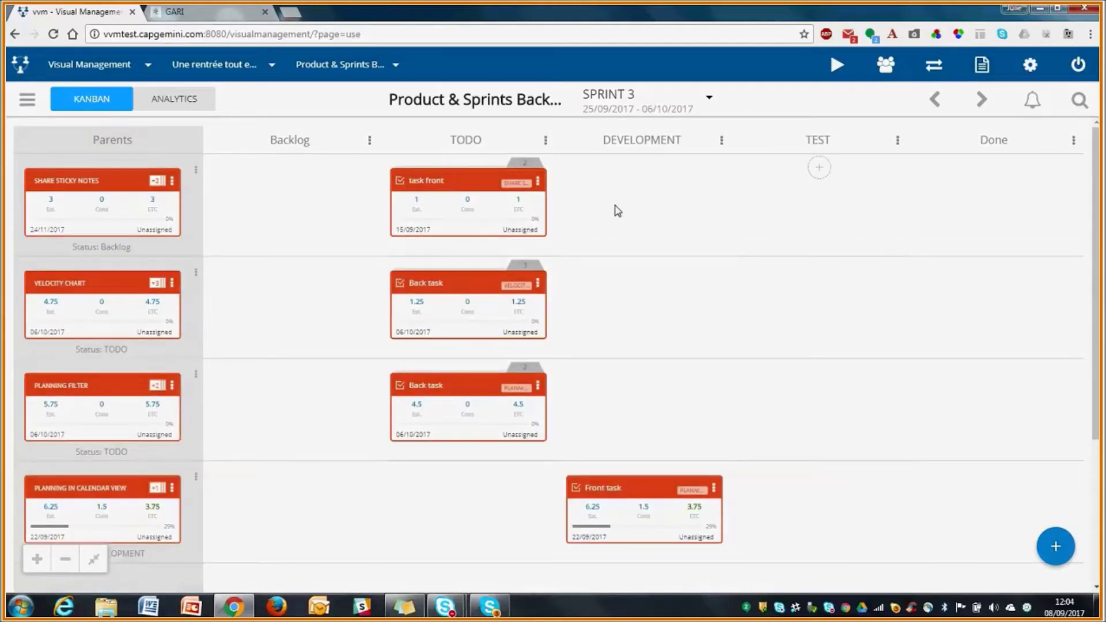
pyautogui.click(187, 105)
pyautogui.scroll(-4, 205, 346)
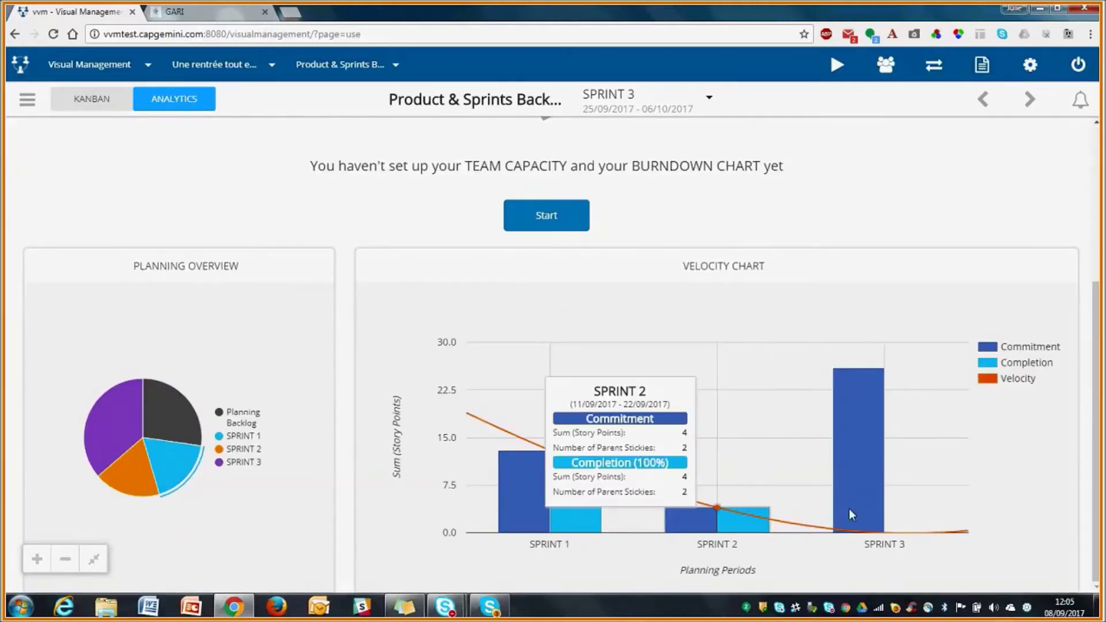
pyautogui.scroll(4, 736, 356)
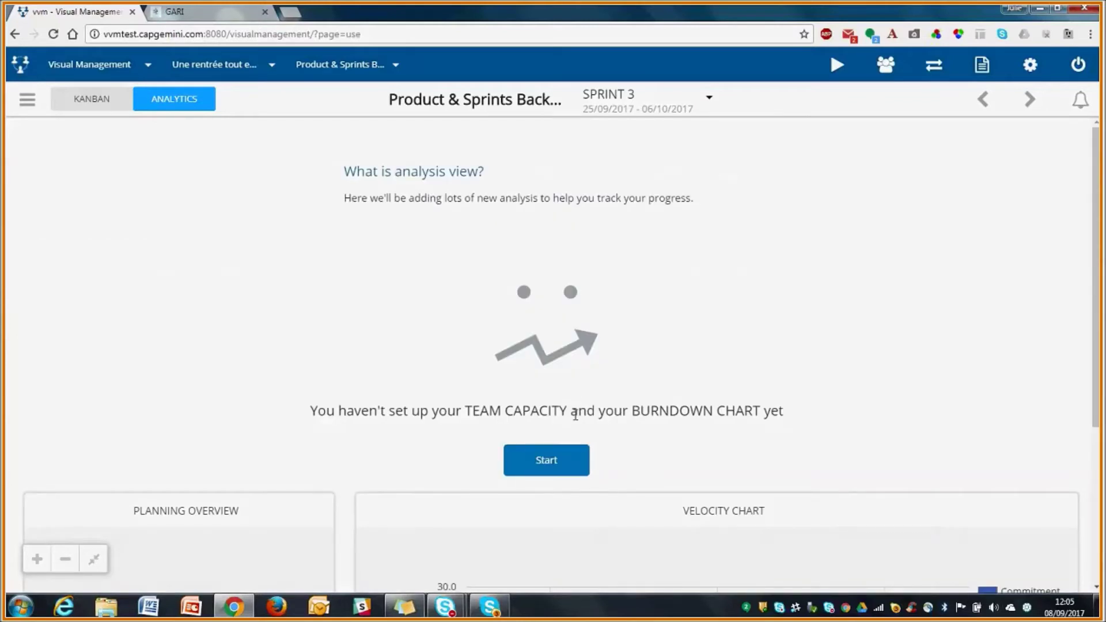
# - Set up the SPRINT 3 team capacity and burndown chart for the period from 02/10/2017 to 13/10/2017
pyautogui.click(547, 462)
pyautogui.click(414, 367)
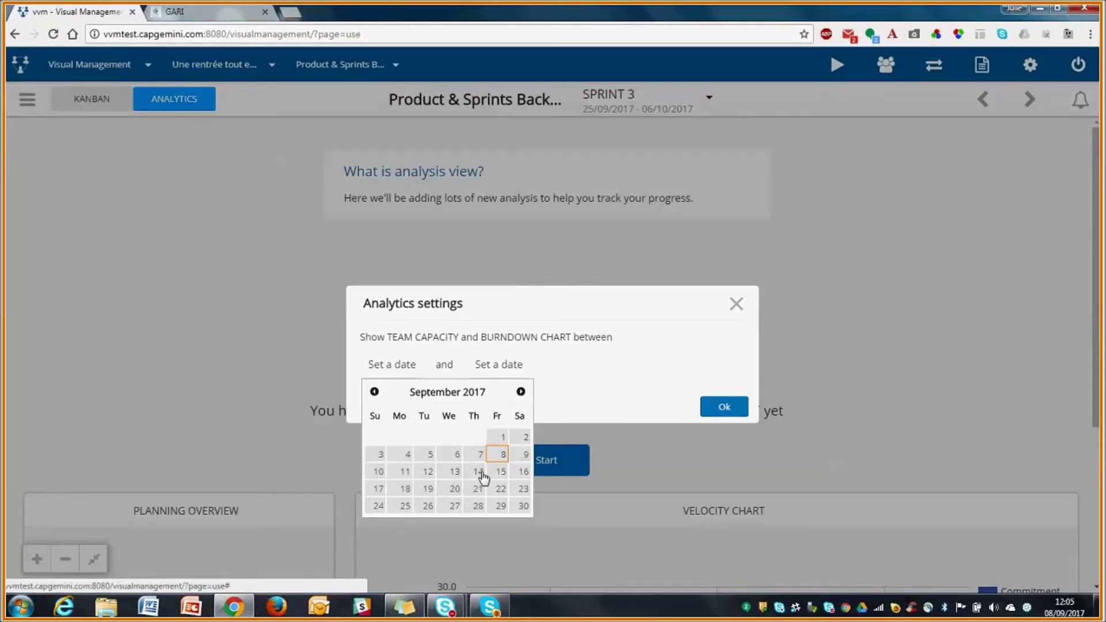
pyautogui.click(520, 392)
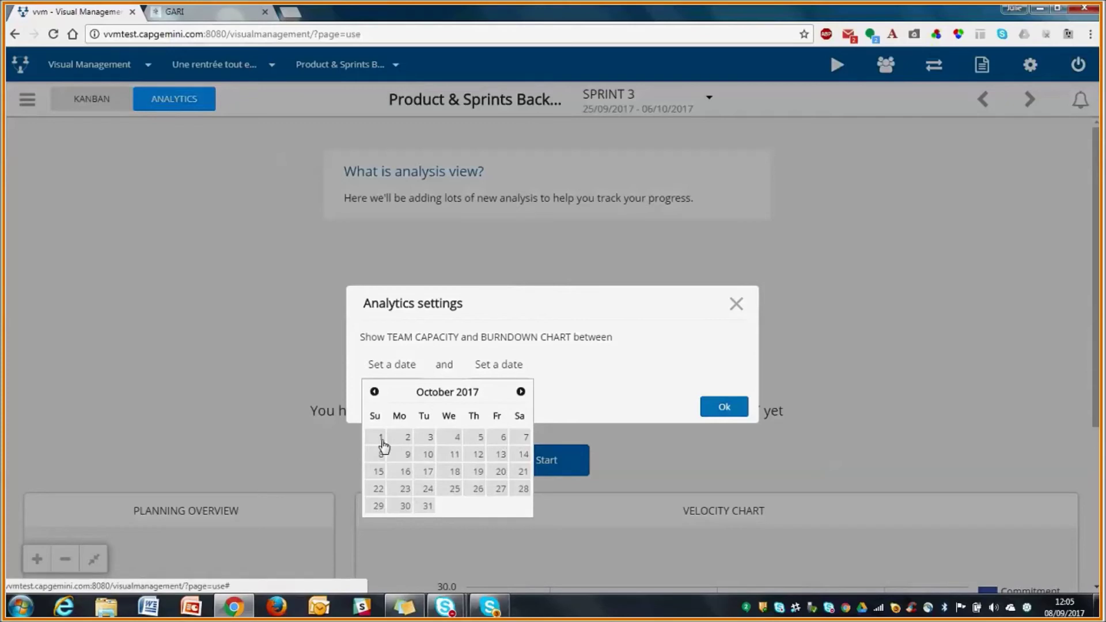
pyautogui.click(403, 442)
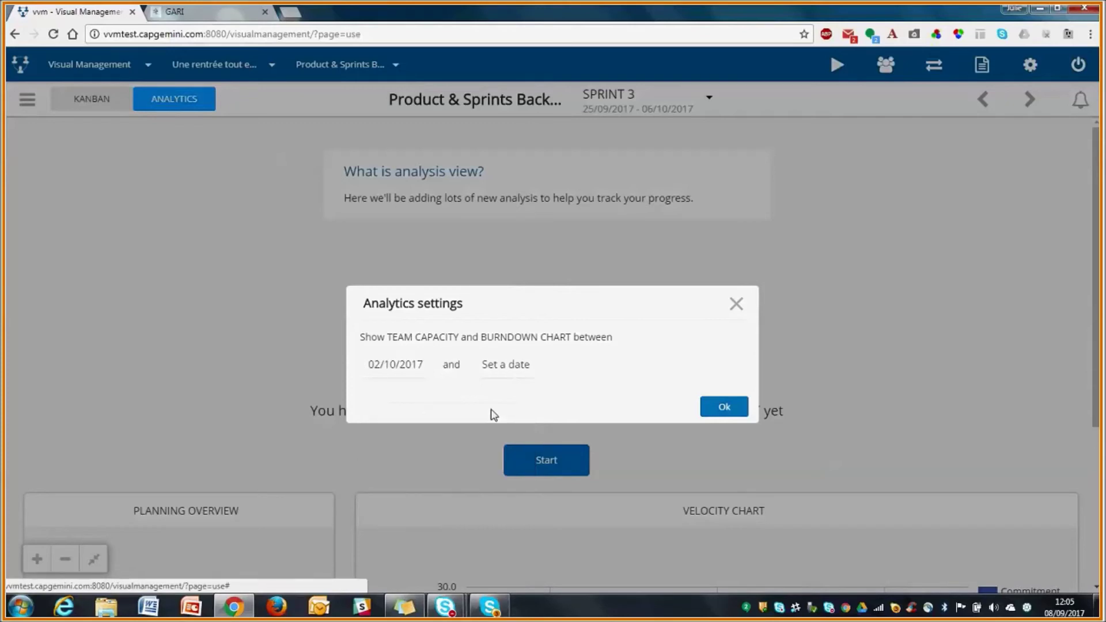
pyautogui.click(500, 365)
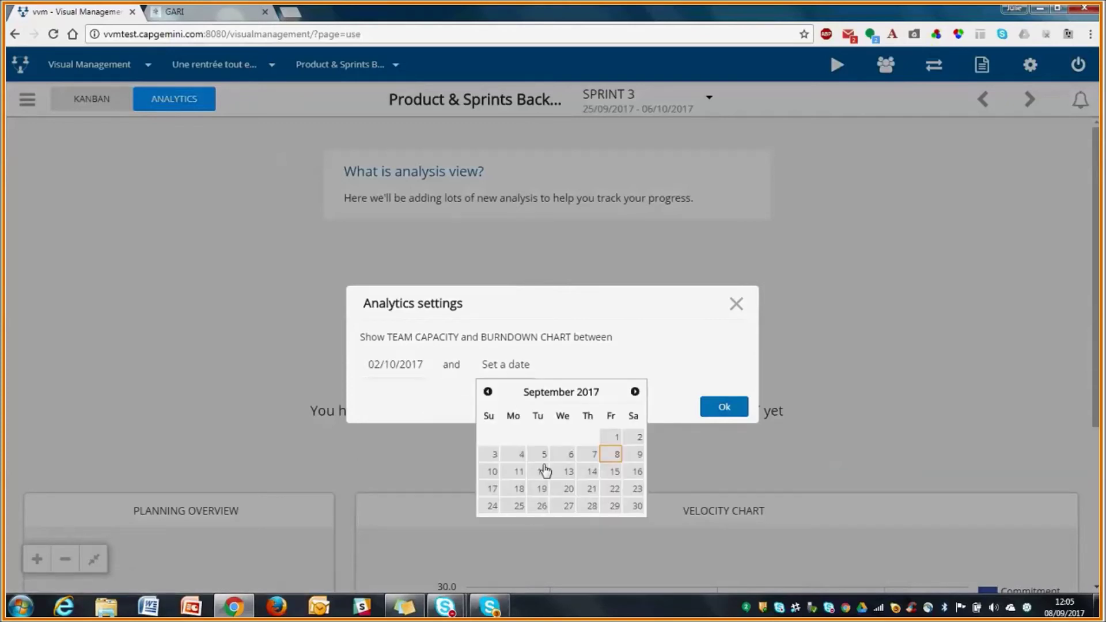
pyautogui.click(635, 391)
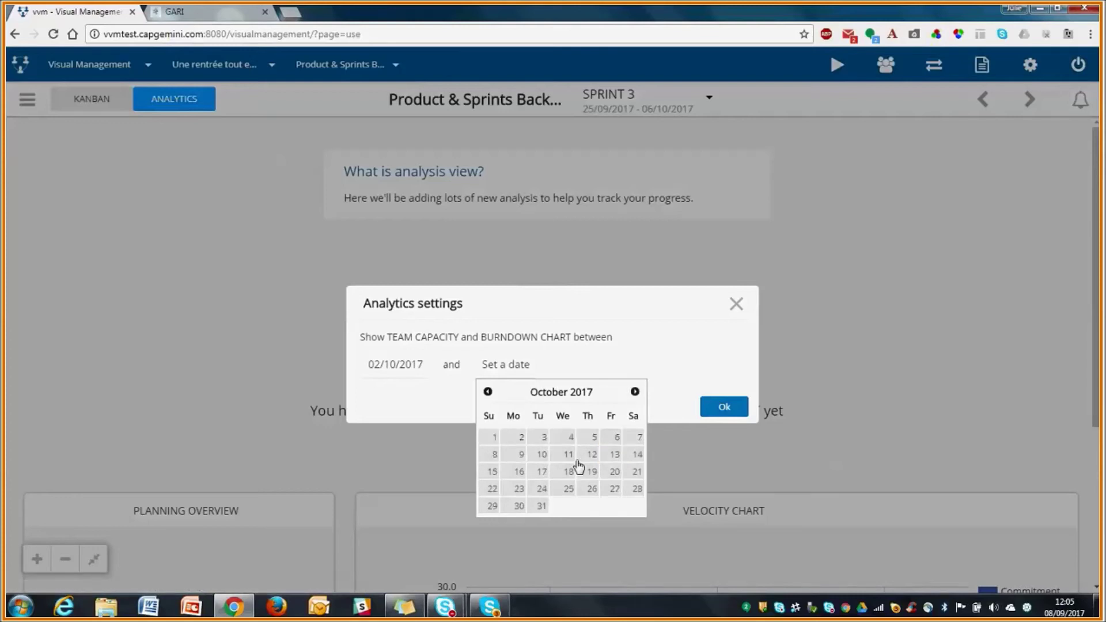
pyautogui.click(615, 455)
pyautogui.click(734, 407)
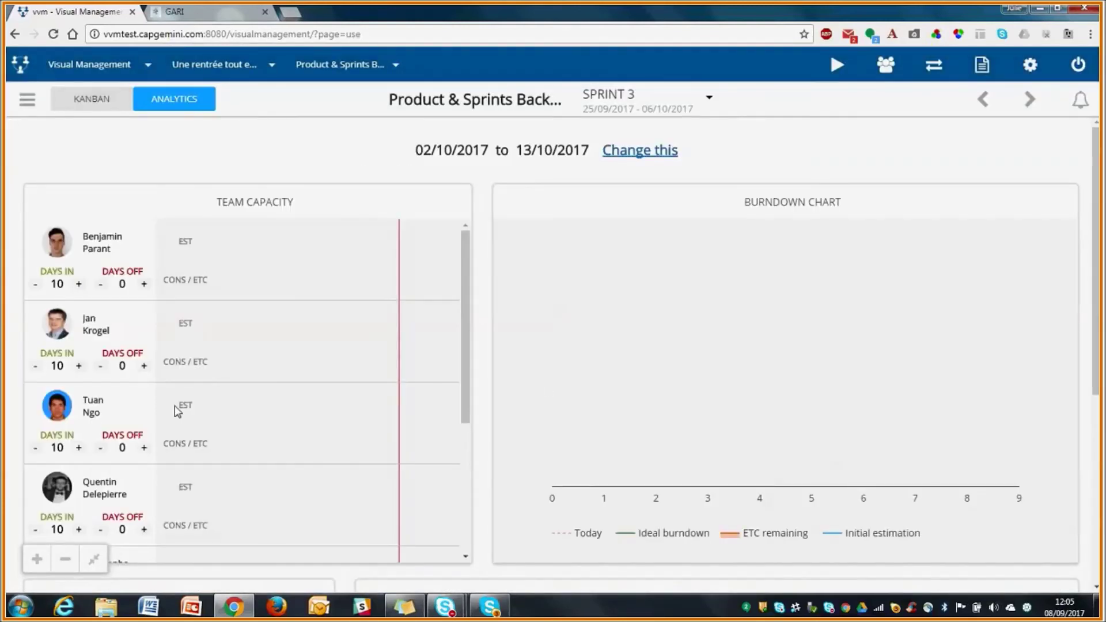
# - Examine the days in, days off and workload of each team member and of the unassigned work in Team Capacity
pyautogui.scroll(-4, 176, 410)
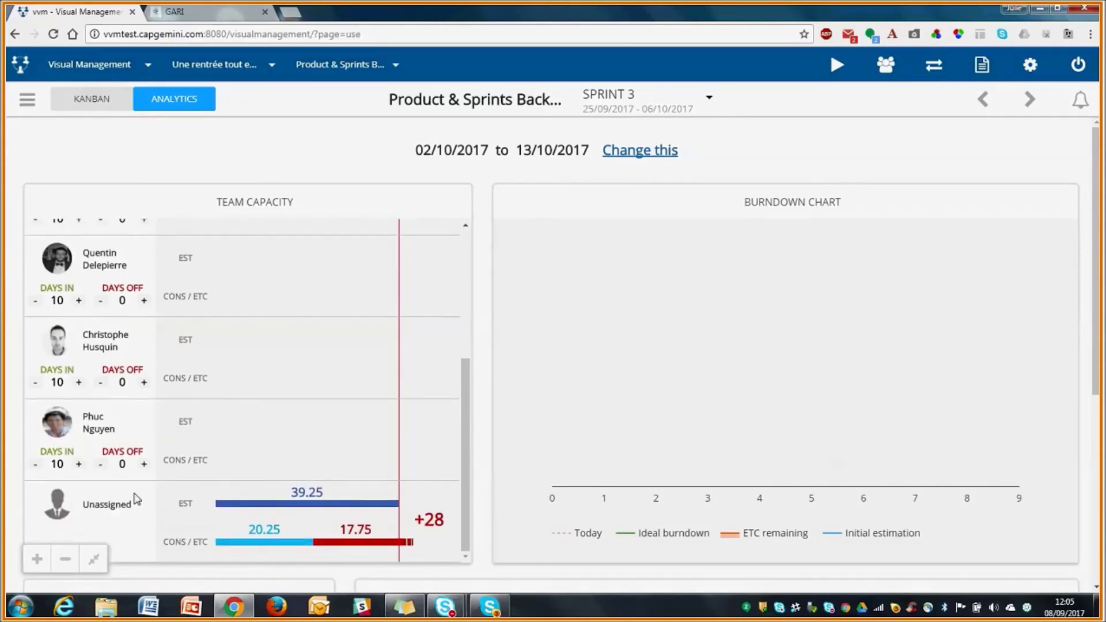
pyautogui.scroll(5, 346, 403)
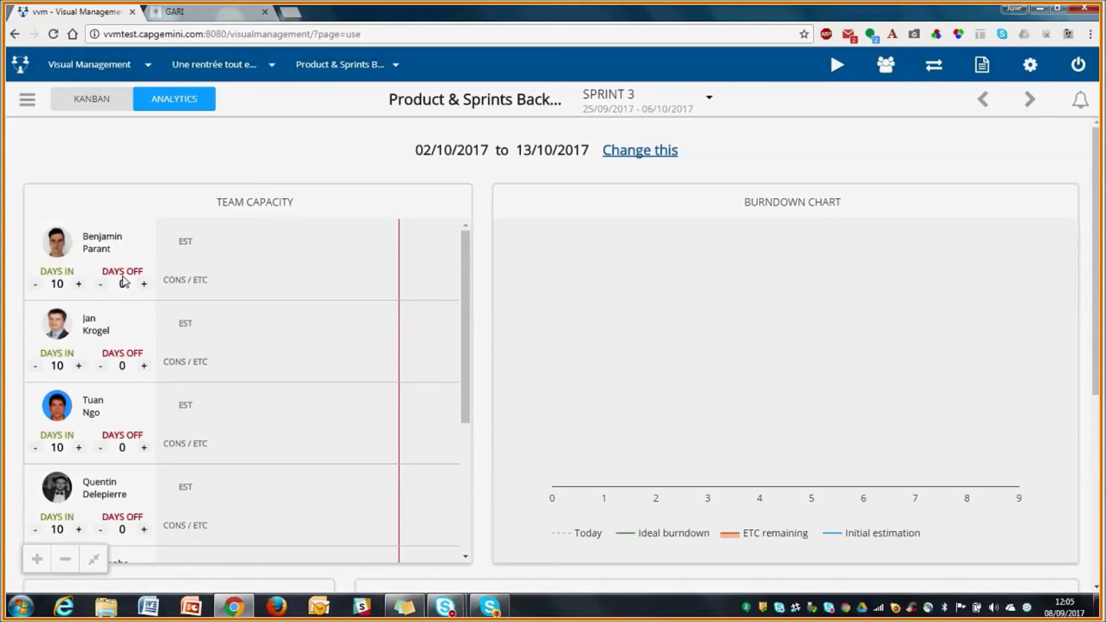
pyautogui.scroll(-5, 166, 292)
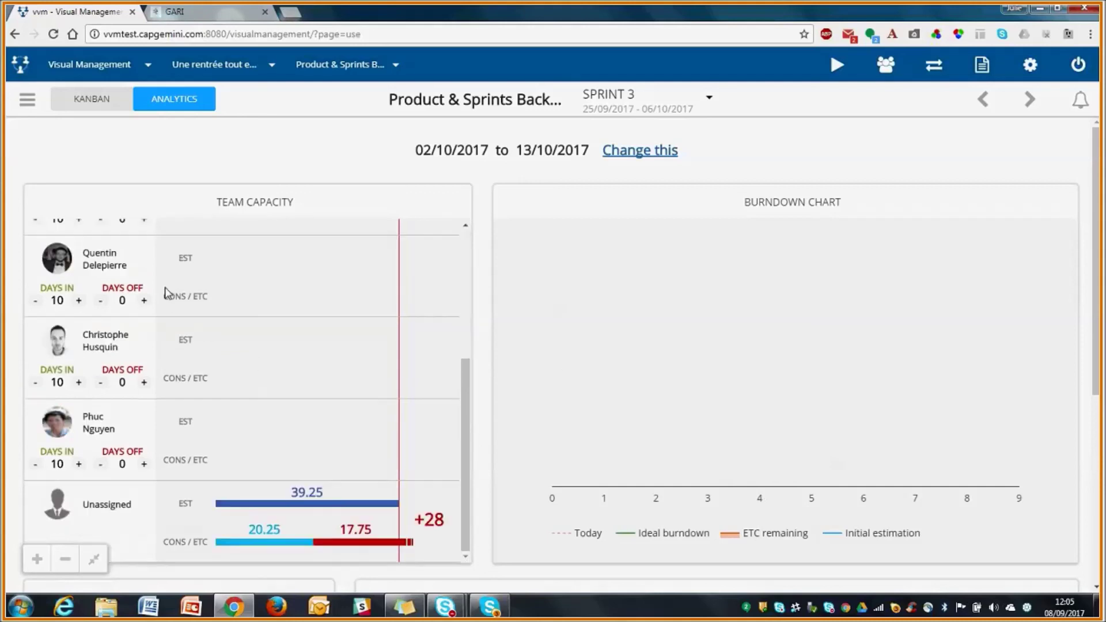
pyautogui.scroll(5, 167, 293)
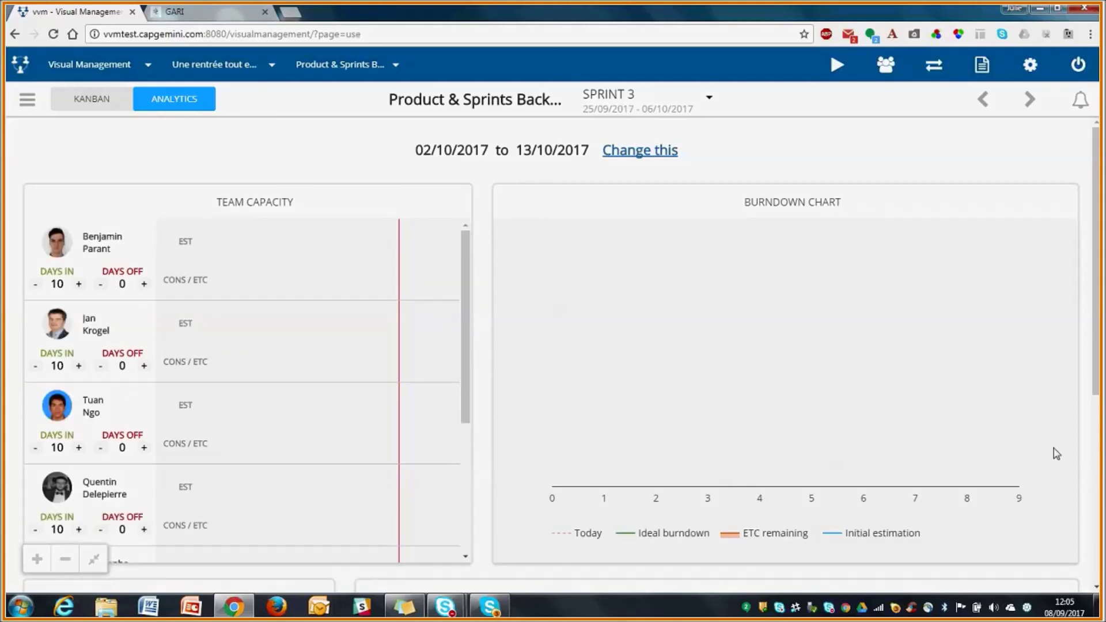